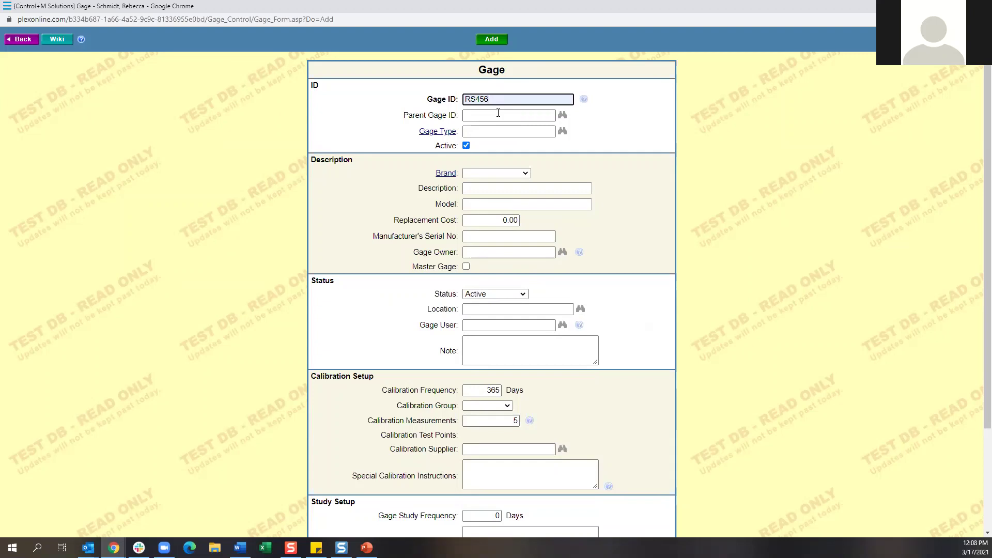
Step: Set the new gage's type to Calipers and its brand to Mitutoyo
click(489, 131)
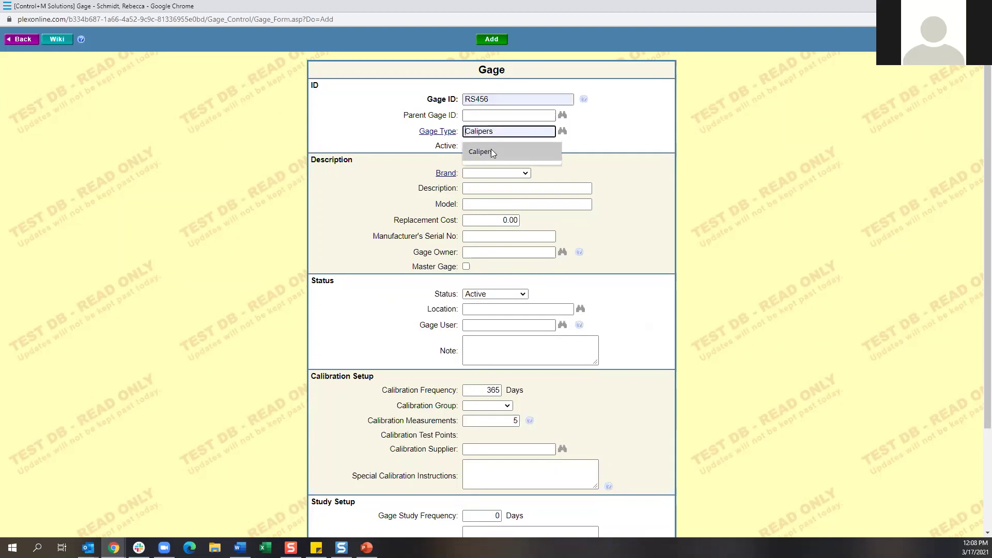
click(492, 151)
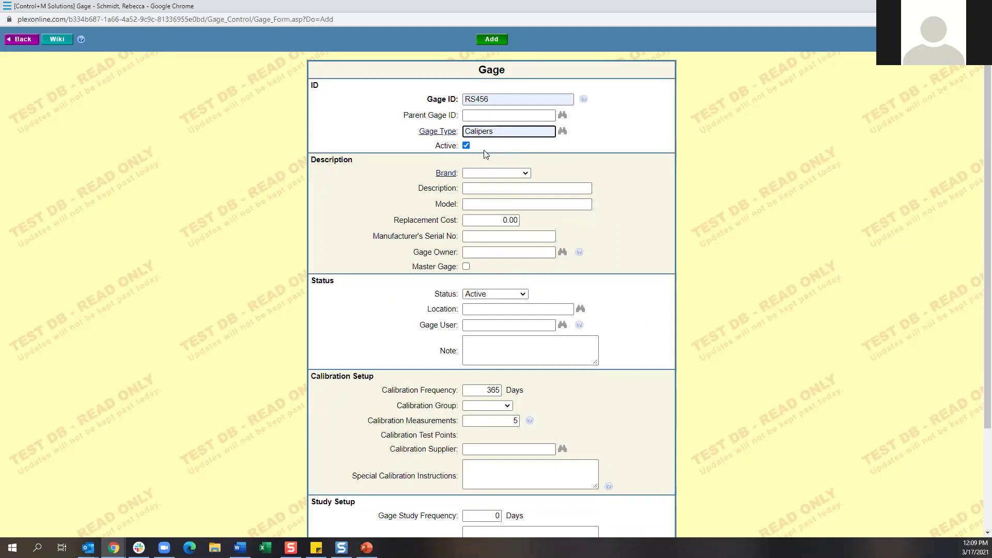
click(437, 151)
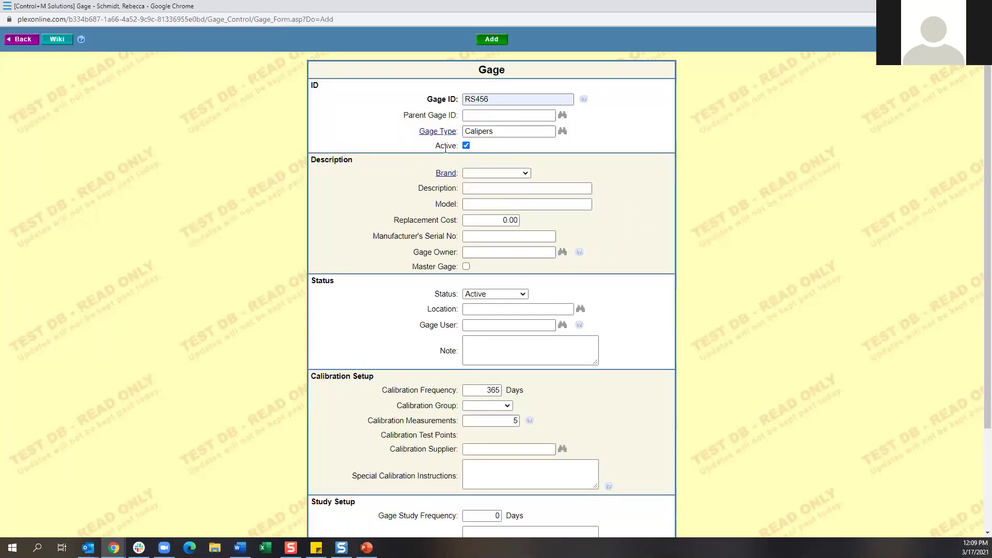
click(497, 176)
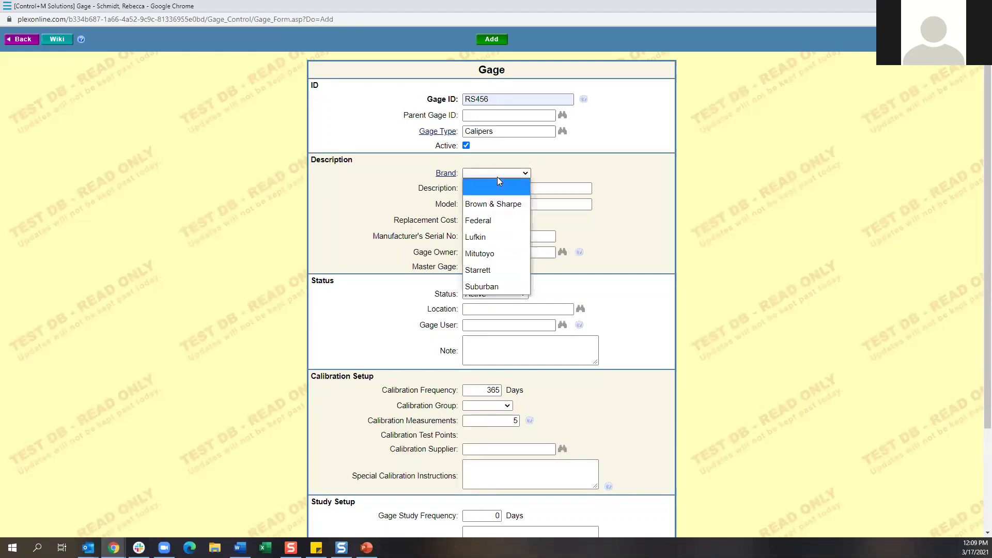
click(495, 254)
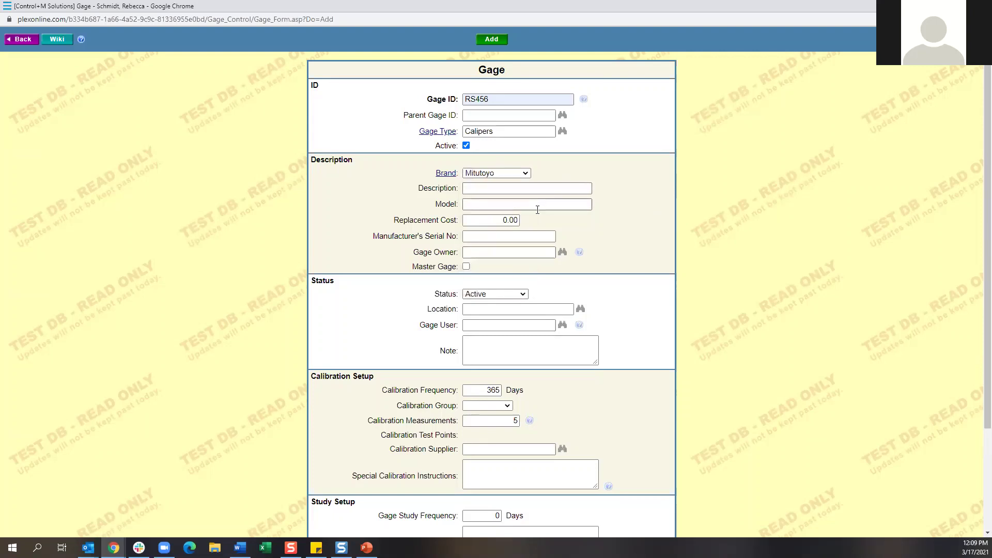
Step: Set the gage's replacement cost to 150.00 and choose Company as the gage owner
click(495, 221)
text(150.00)
click(577, 220)
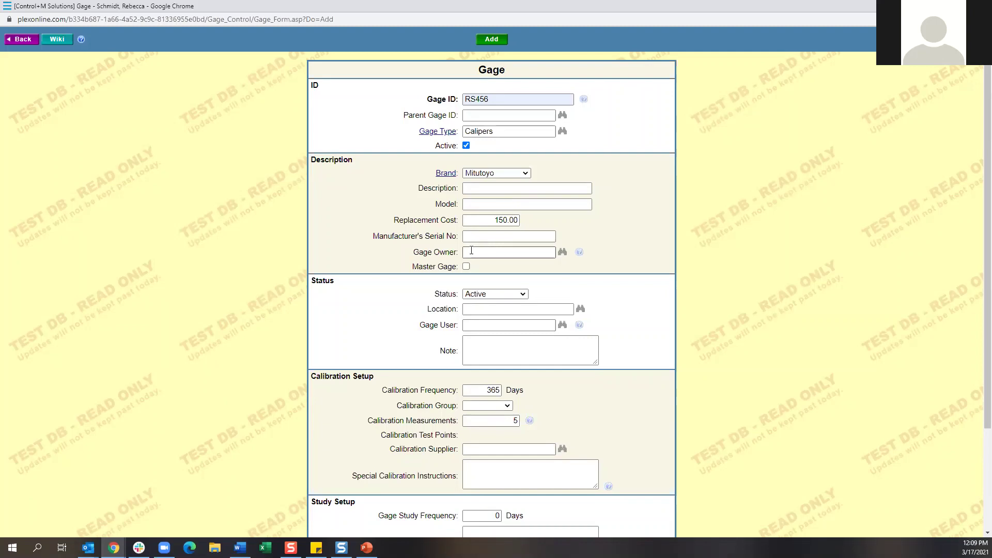
click(563, 254)
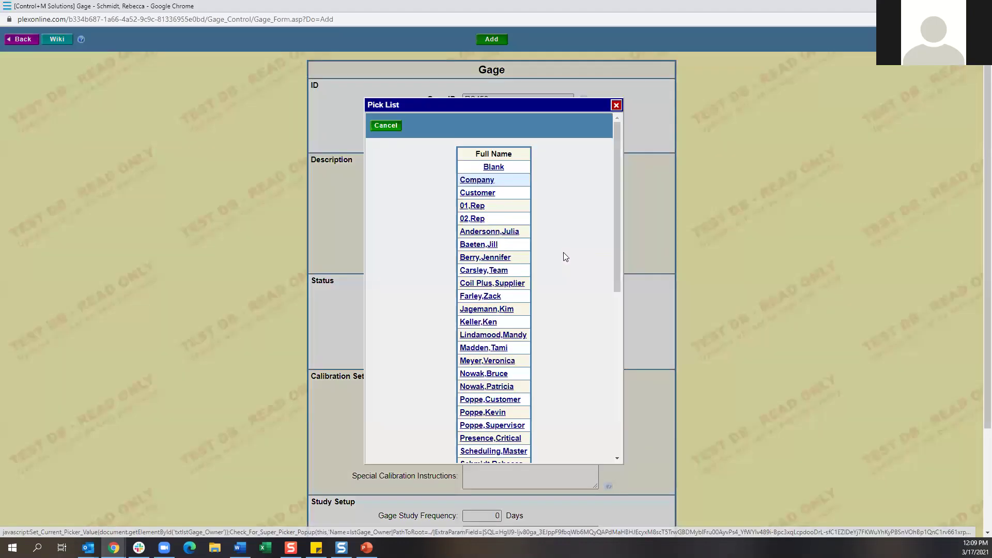
click(476, 181)
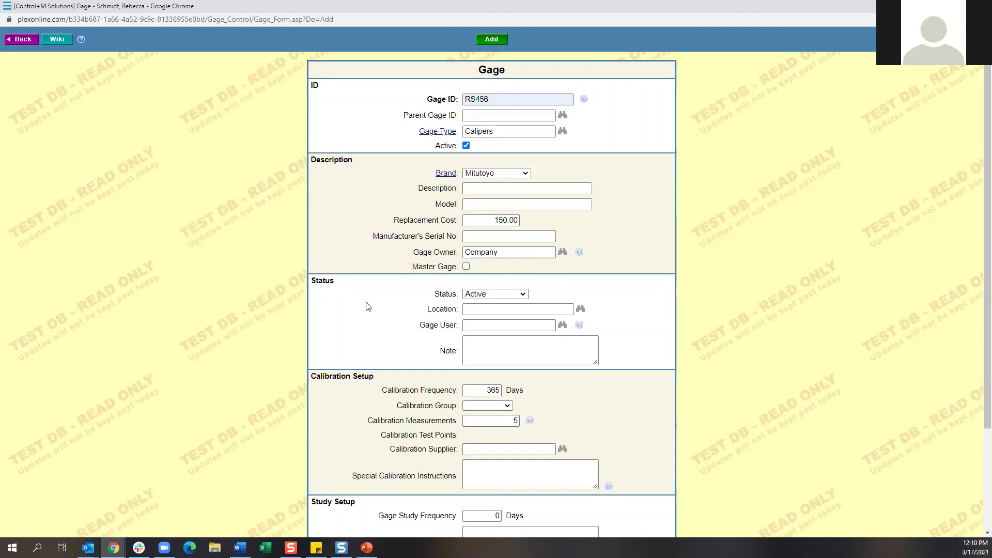
drag(412, 267, 444, 268)
click(411, 292)
scroll(415, 281, down, 1)
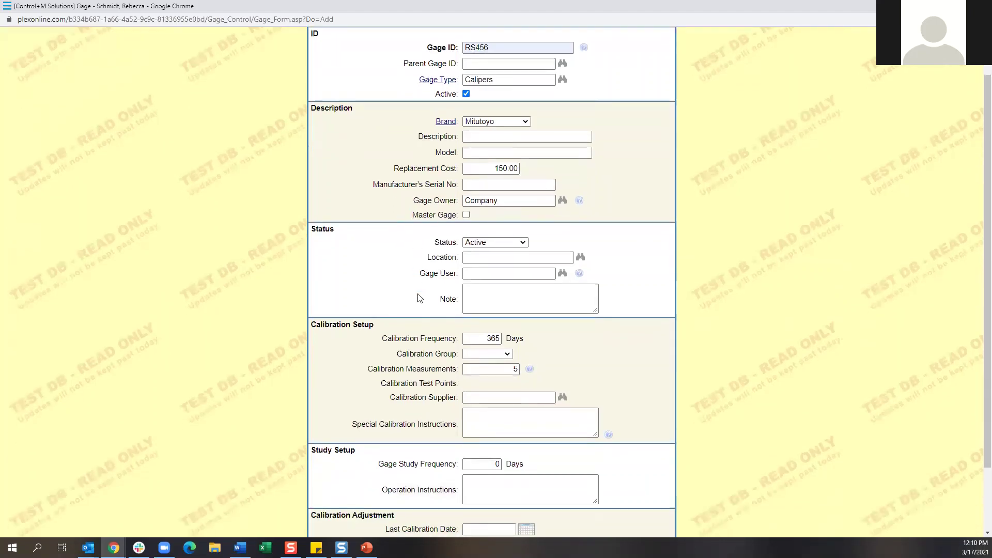
key(alt+Tab)
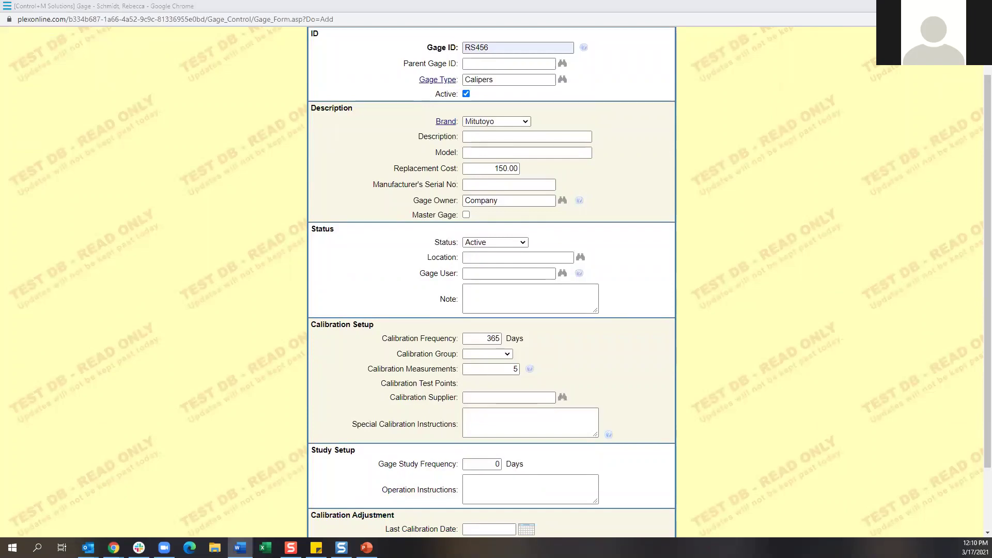
click(284, 271)
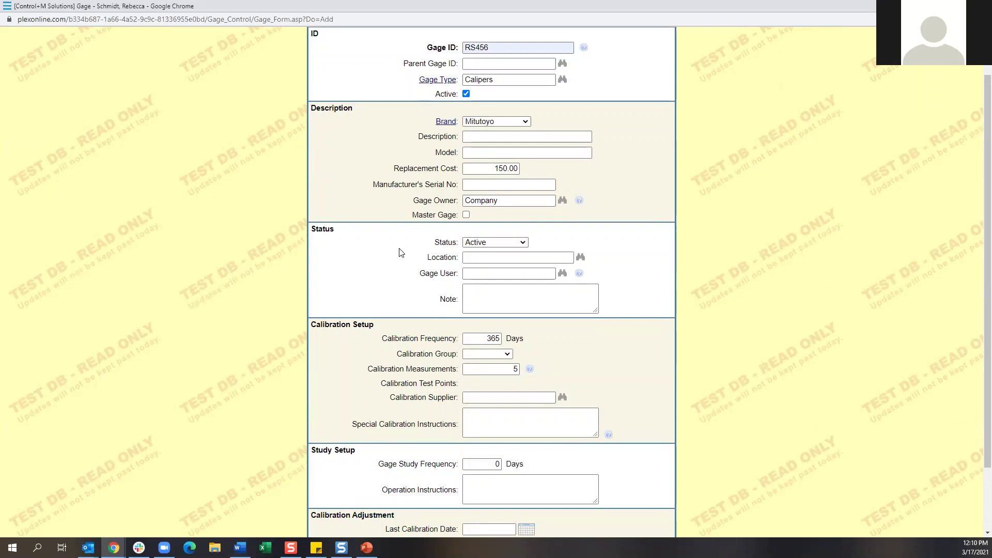
Step: Fill in the gage's Status section with status Active, location 03 and the gage user's name
click(495, 247)
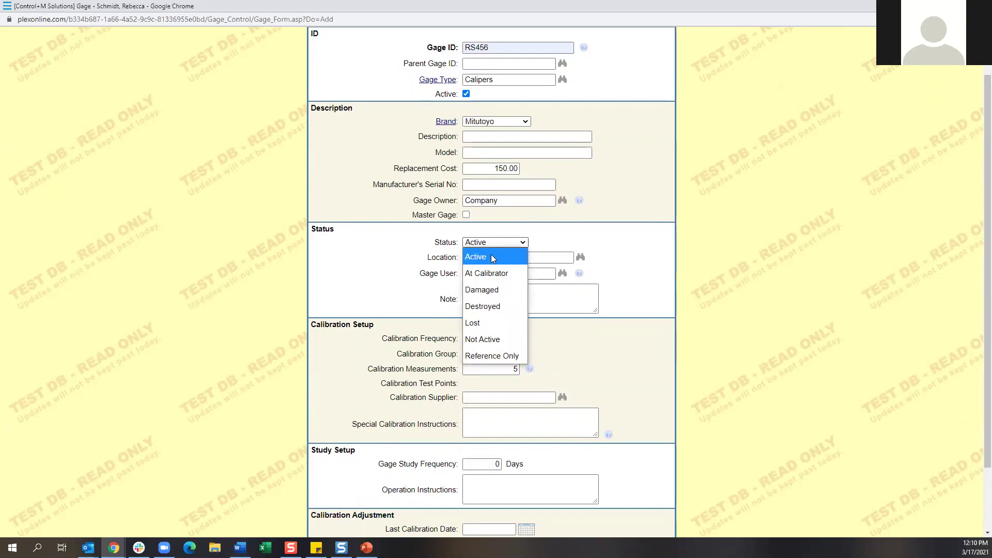
click(489, 258)
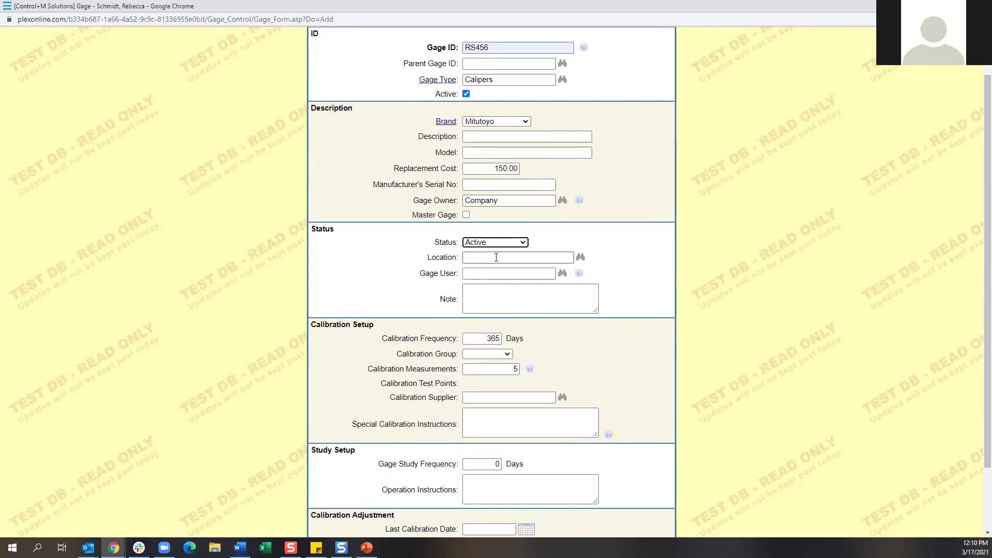
click(496, 257)
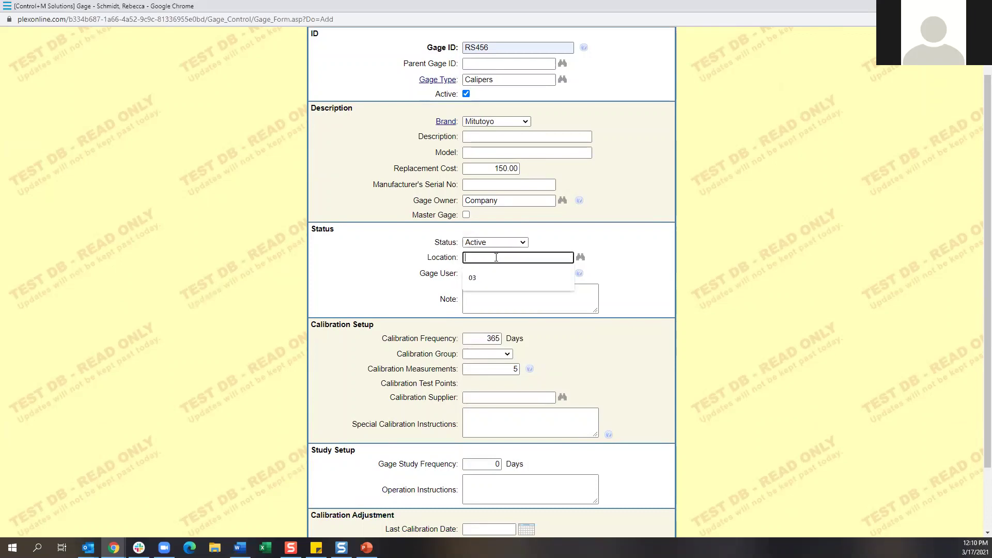
click(492, 275)
click(368, 260)
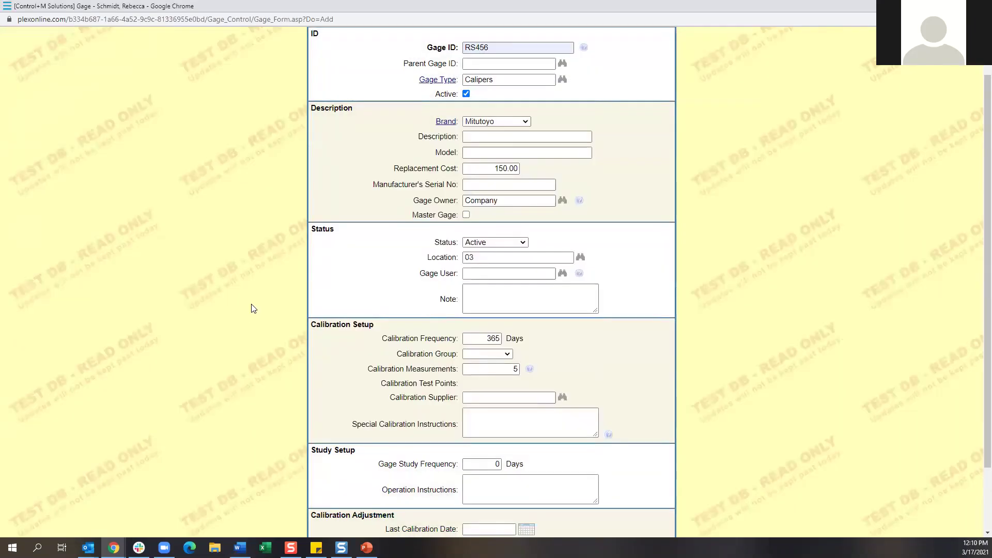
click(511, 273)
click(506, 293)
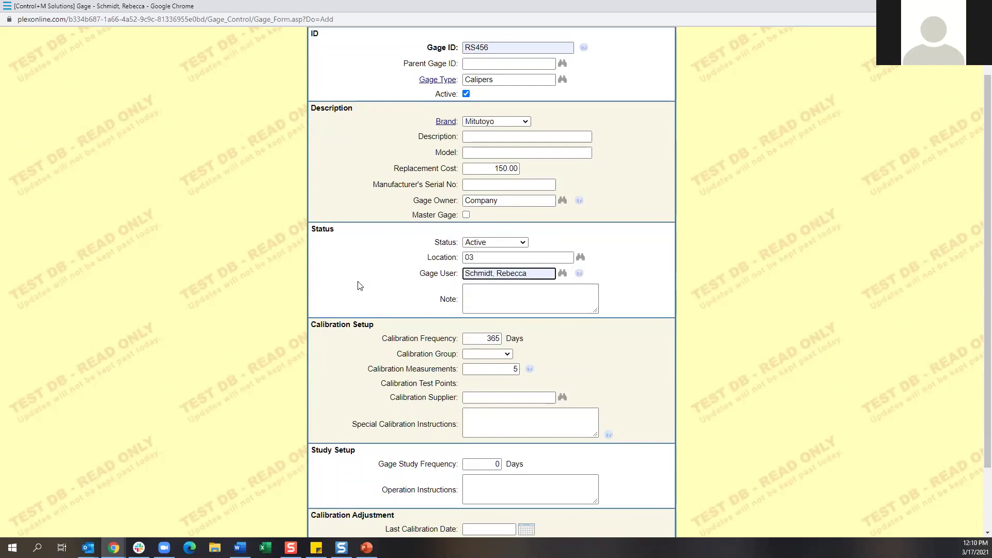
click(368, 270)
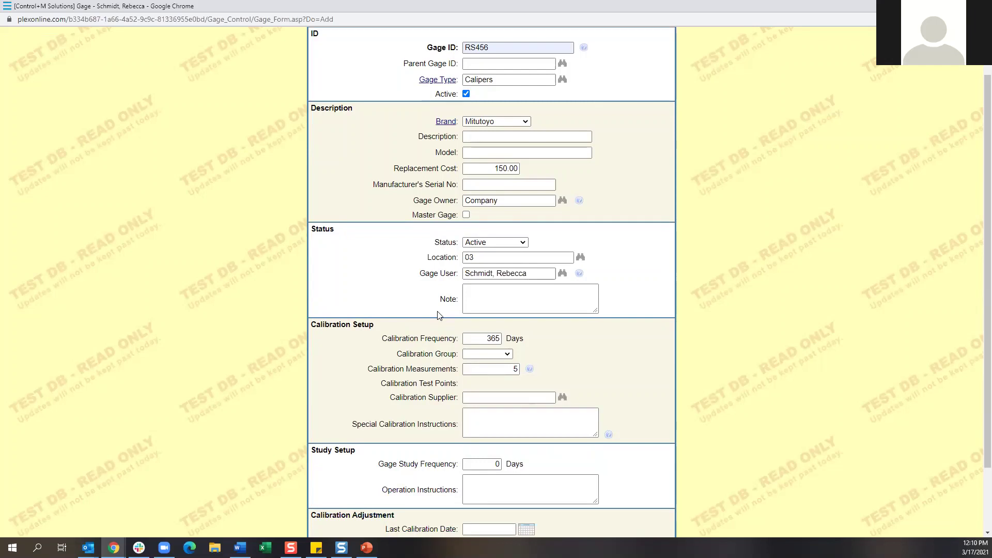
Step: Set the gage study frequency to 365 days in the Study Setup section
scroll(437, 315, down, 2)
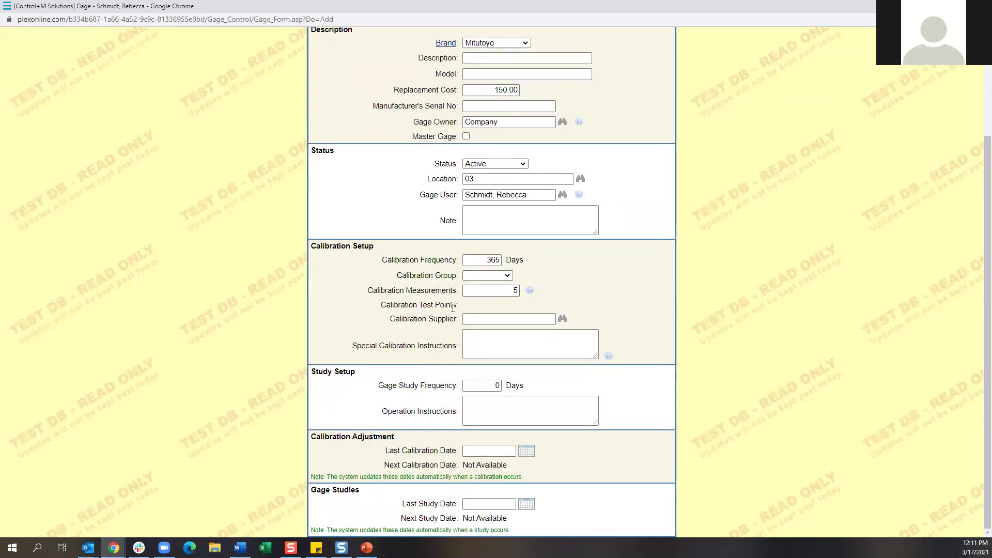
drag(464, 308, 413, 311)
click(482, 318)
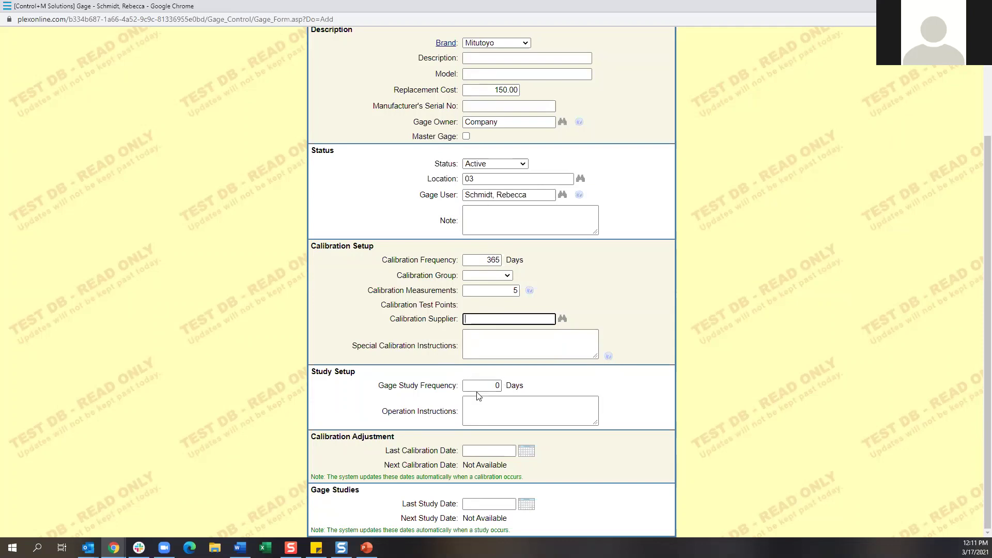
drag(478, 386, 507, 387)
text(365)
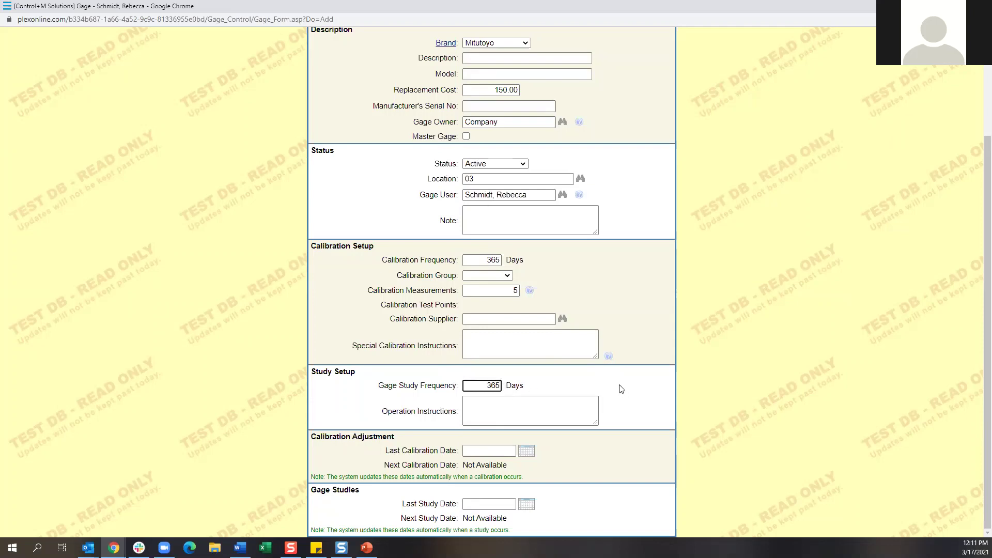
click(496, 404)
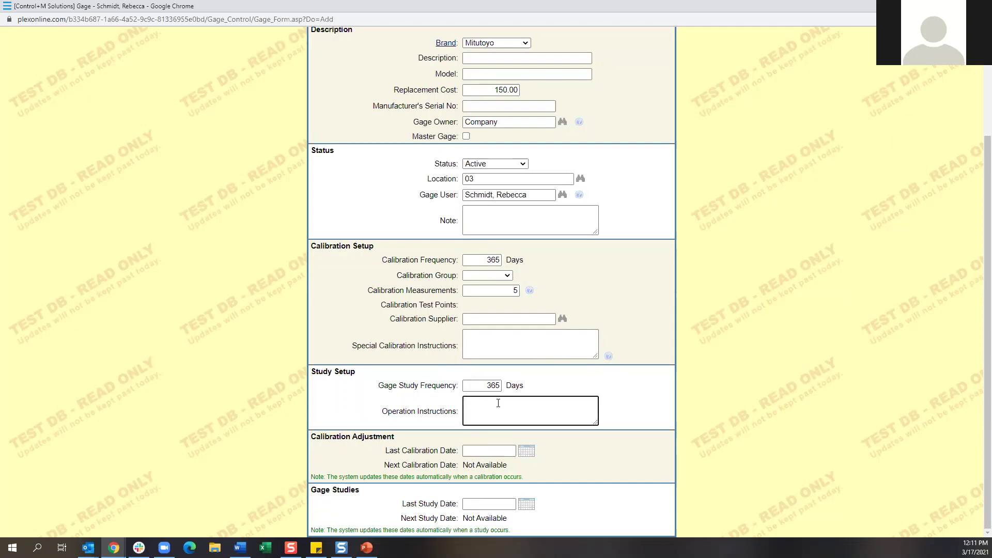
Step: Set the last calibration date and last study date to 3/12/2020 and add the gage
click(488, 448)
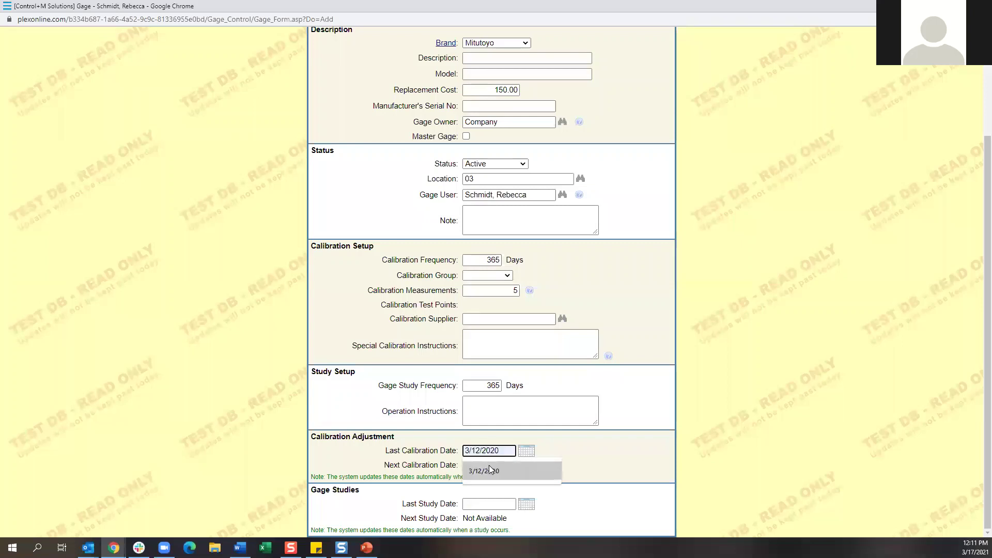
click(491, 469)
click(473, 504)
click(479, 525)
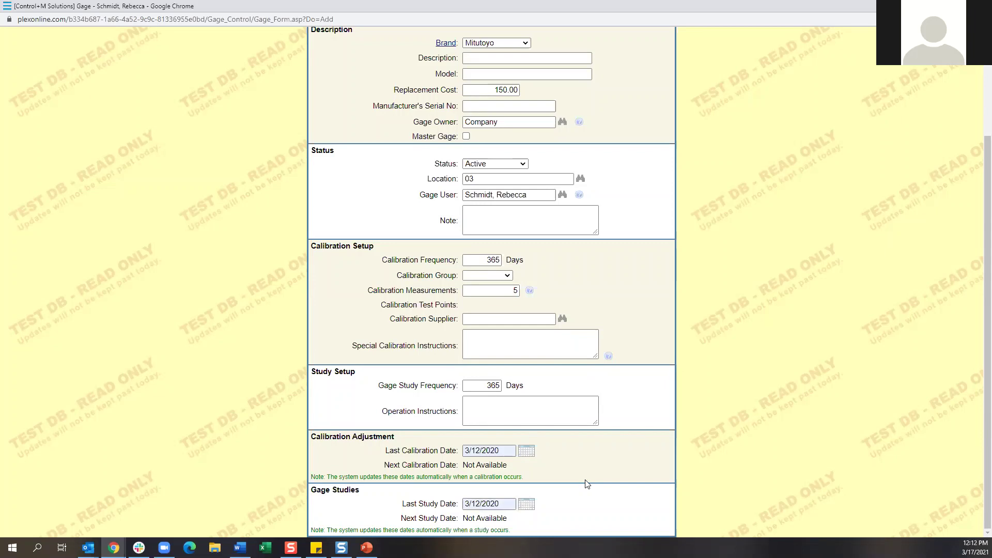
scroll(586, 465, up, 3)
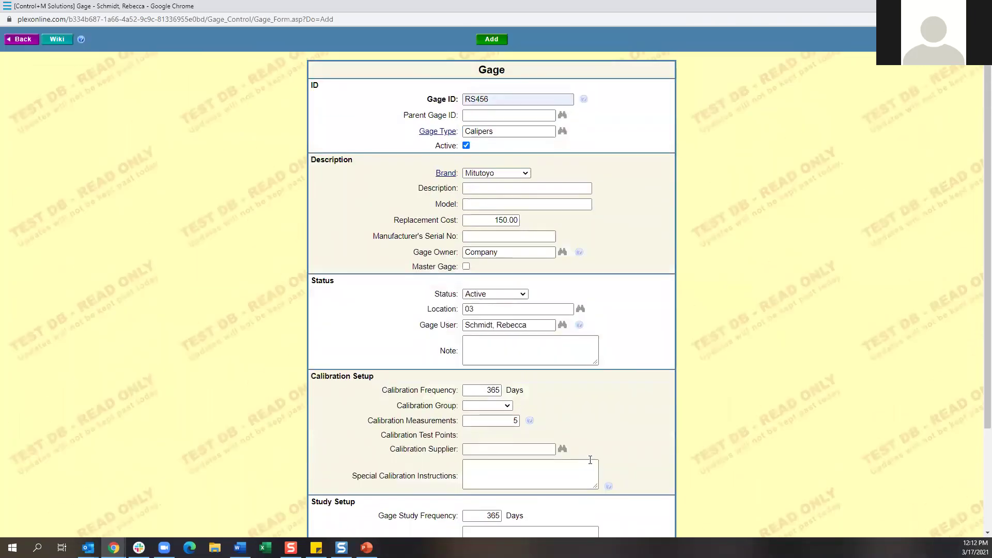
click(495, 45)
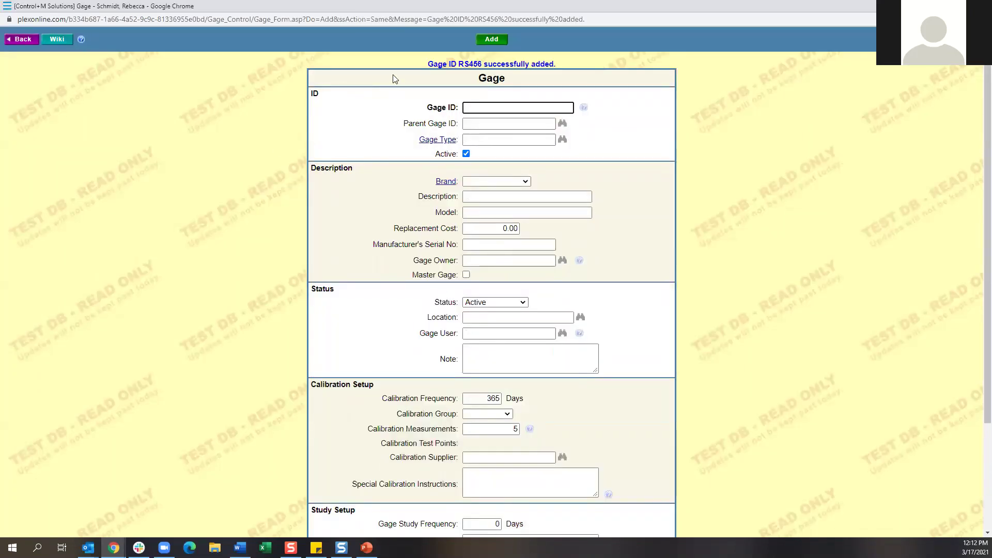
Step: Return to the Gage Control list, search for gages, and open the calibration test points of gage RS456 for editing
click(24, 40)
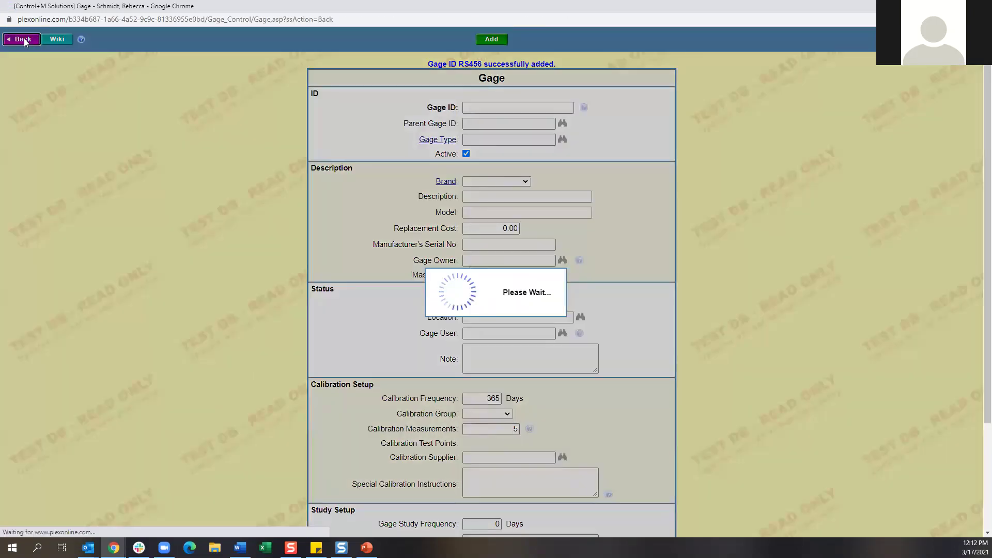
click(746, 154)
drag(206, 277, 181, 275)
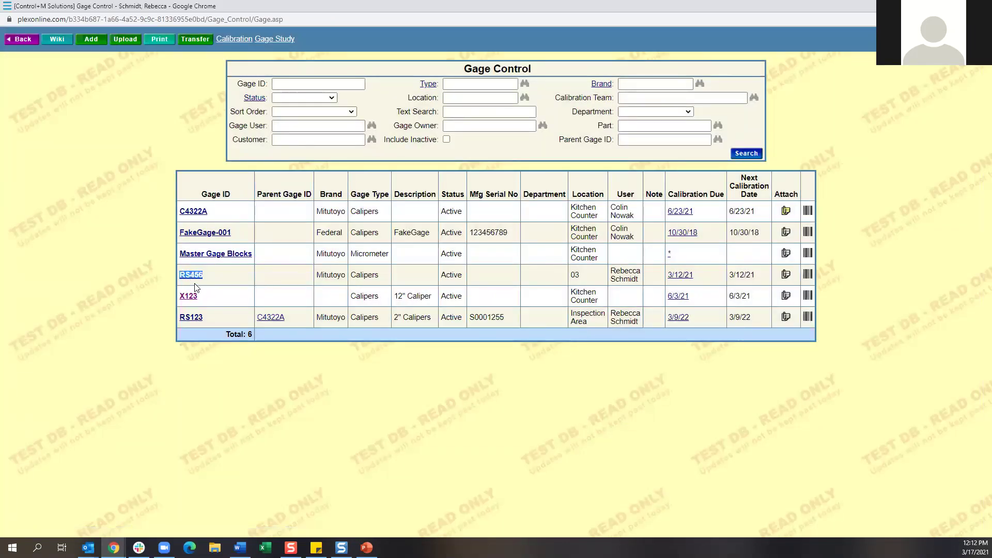
click(193, 276)
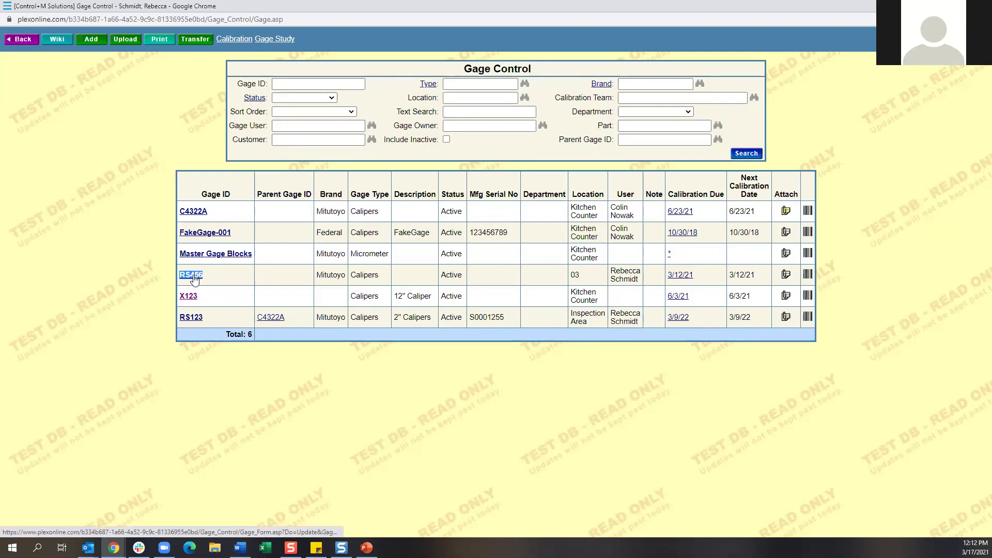
scroll(383, 312, down, 3)
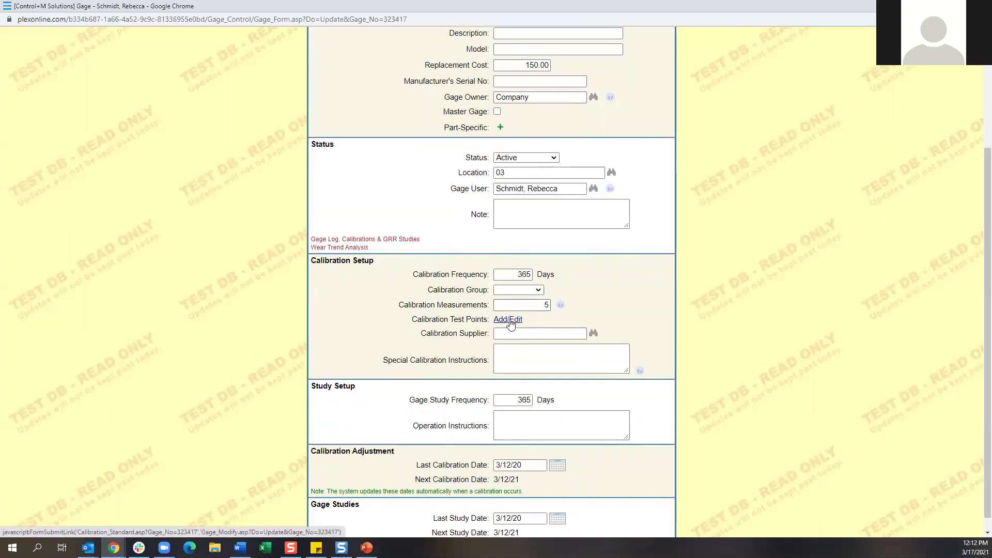
click(510, 321)
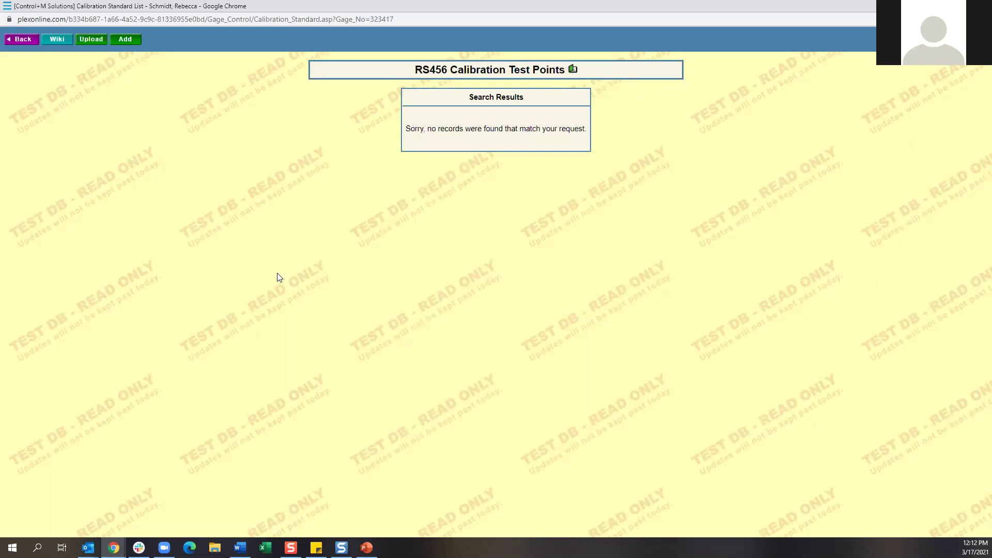
Step: Create a calibration test point numbered 1 with the test point type Height
click(123, 46)
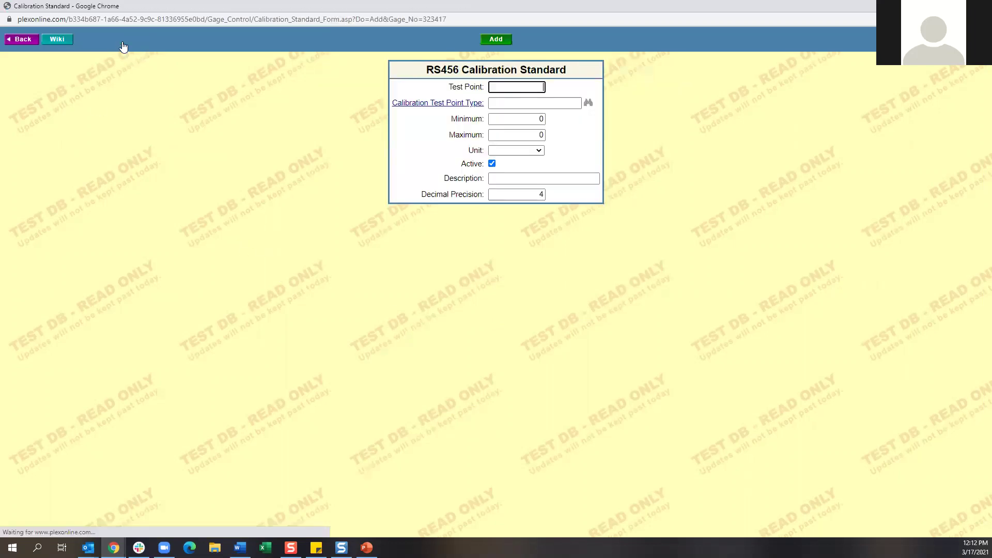
click(515, 85)
click(505, 101)
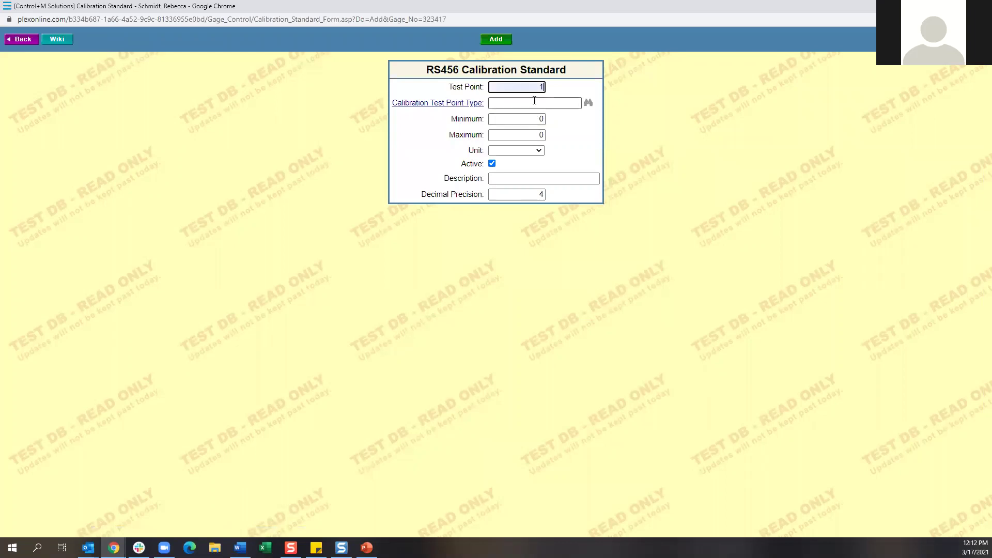
click(534, 100)
click(534, 122)
Step: Set the test point's minimum to 2 and its maximum to 2.5
click(522, 119)
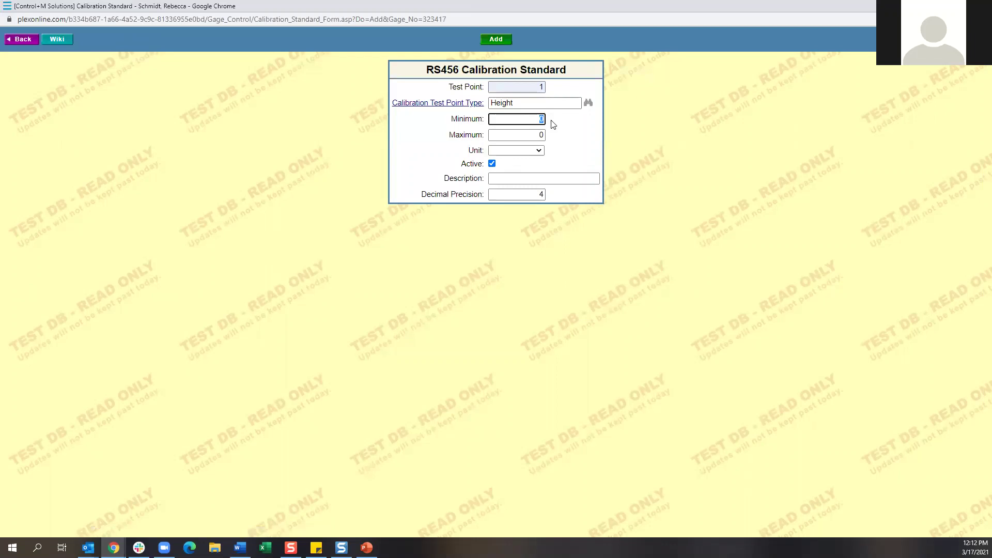
text(2)
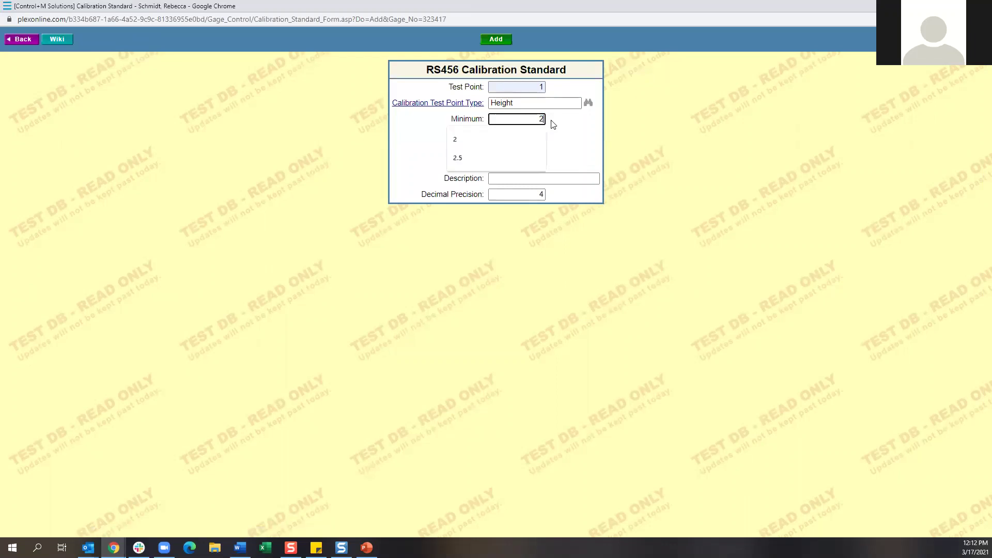
key(Tab)
text(2.5)
click(565, 149)
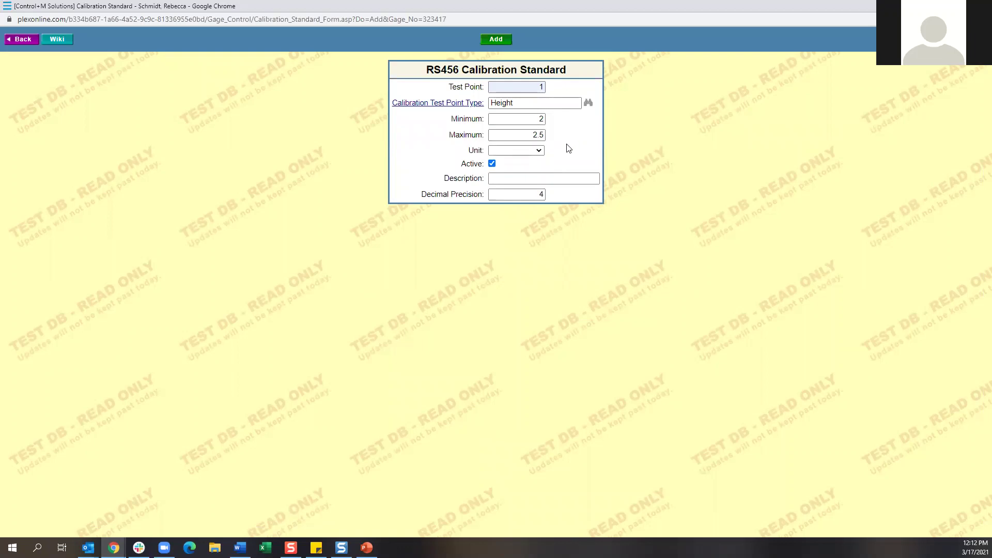
Step: Set the test point's unit to mm and add it to gage RS456
click(535, 153)
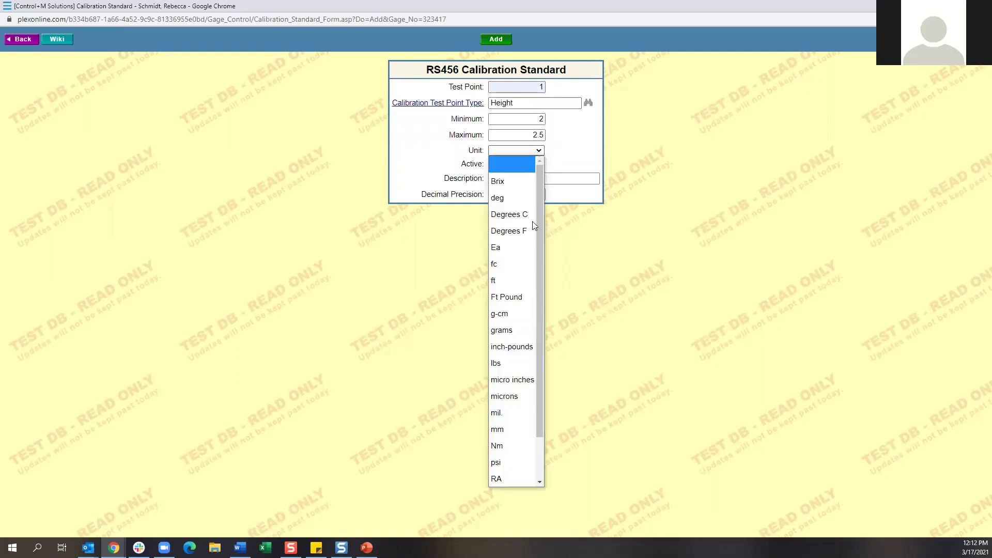
click(507, 437)
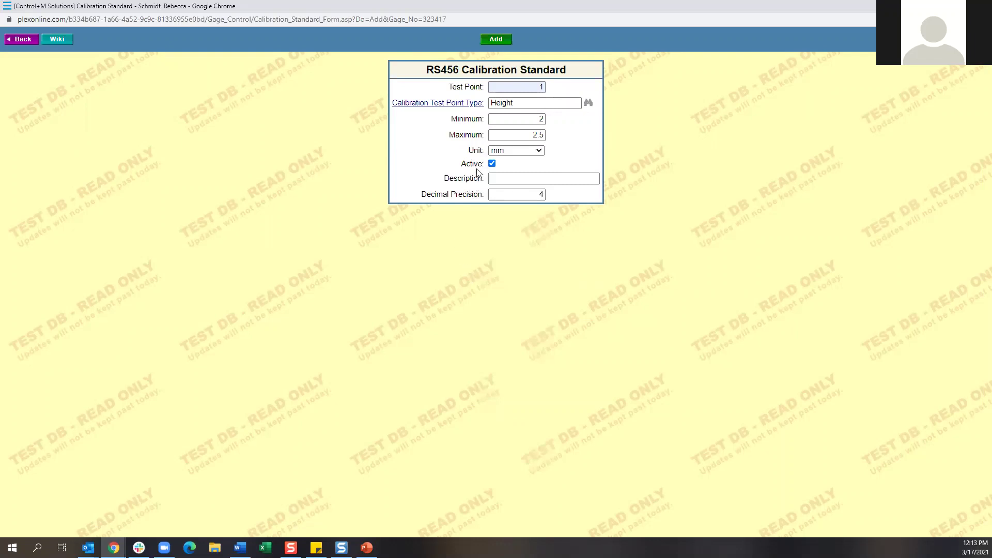
click(499, 176)
click(498, 43)
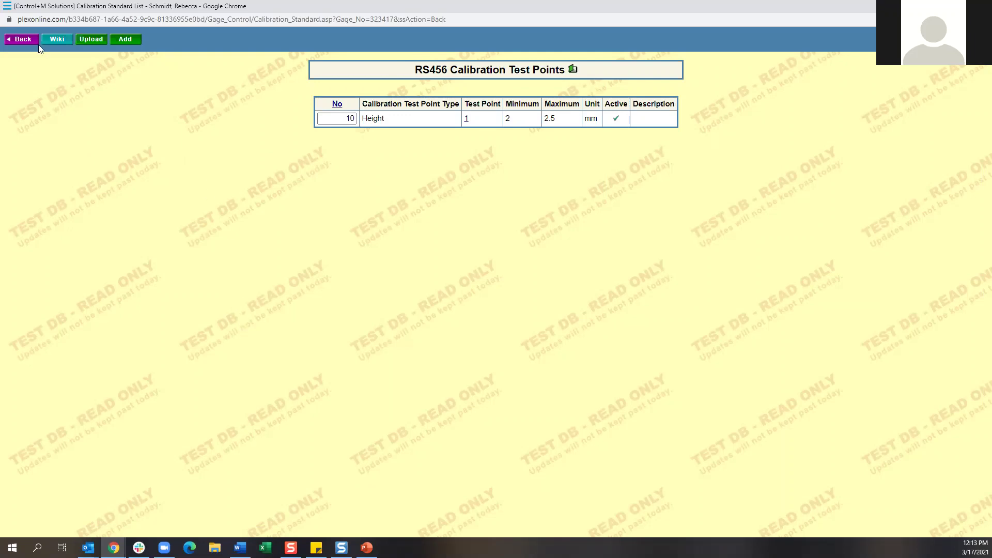
Step: Return to the Gage Control list and open the gage study list
click(18, 41)
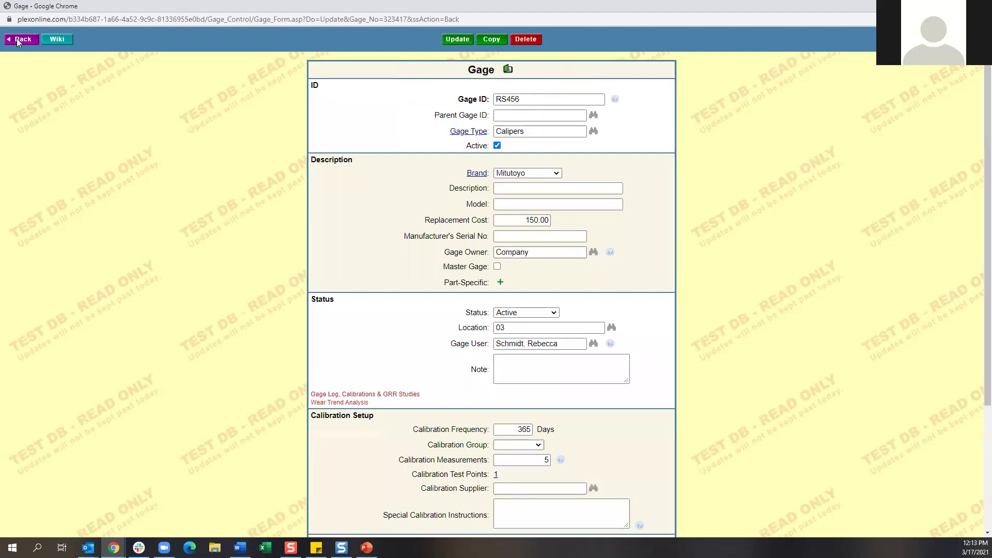
click(25, 42)
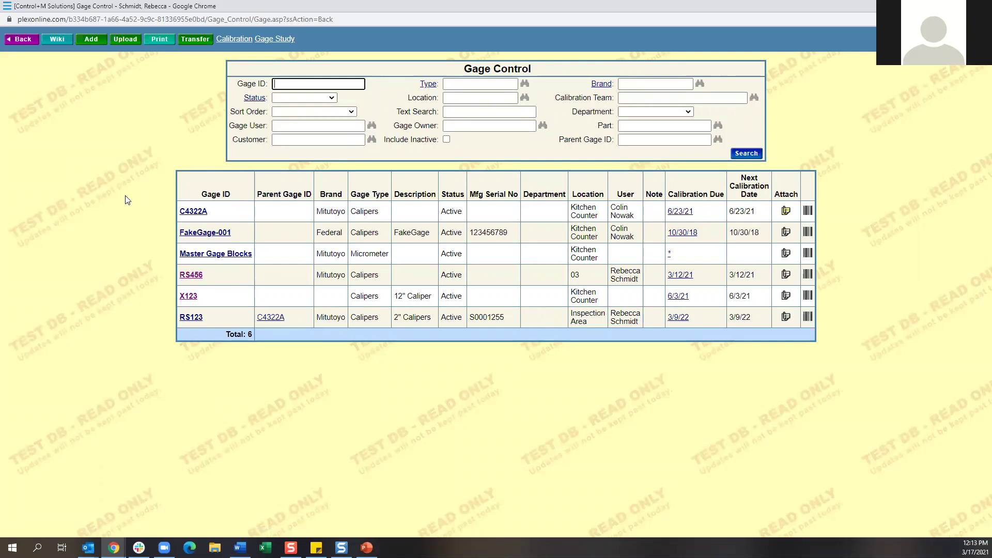
key(alt+Tab)
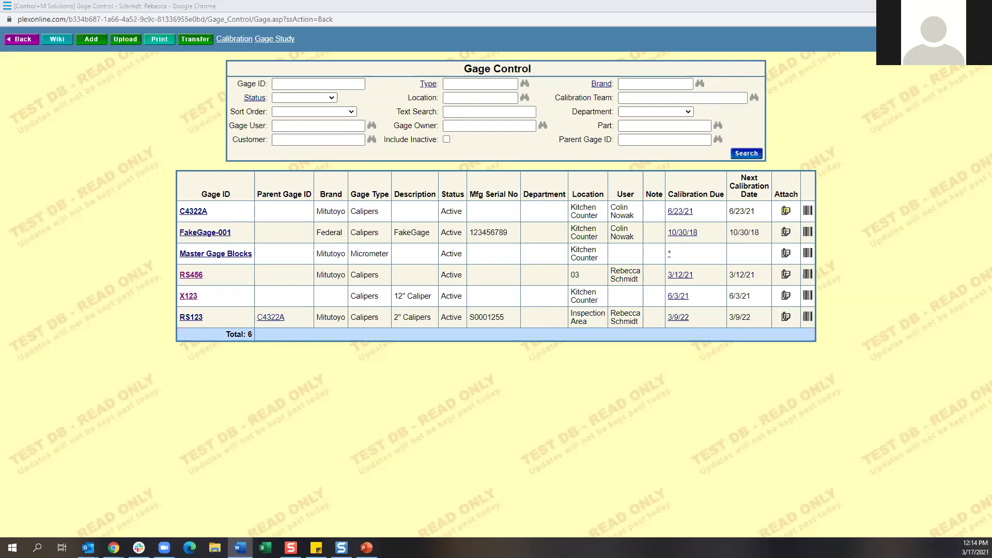
click(273, 44)
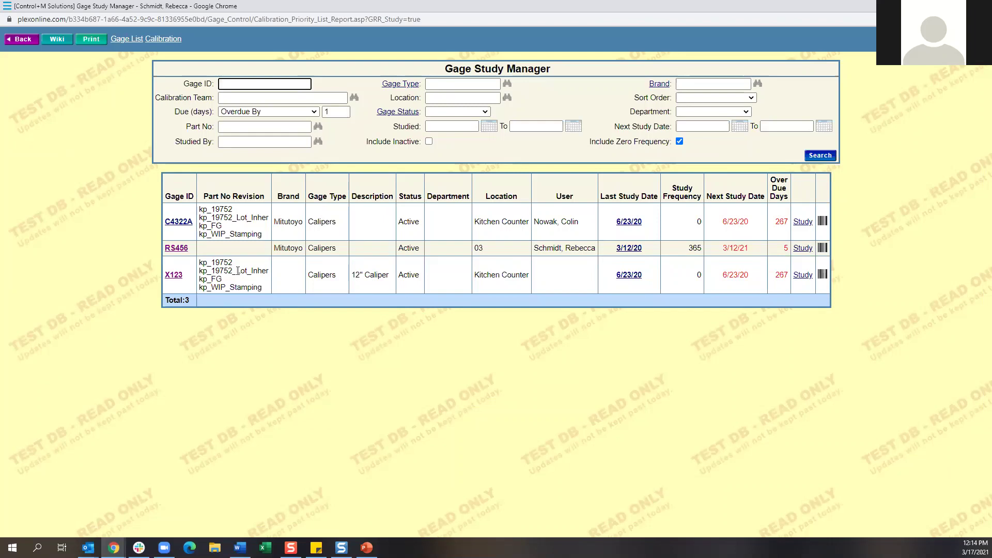
Step: Clear the overdue filter in the Gage Study Manager and search for all gages
double_click(187, 114)
click(287, 111)
click(263, 125)
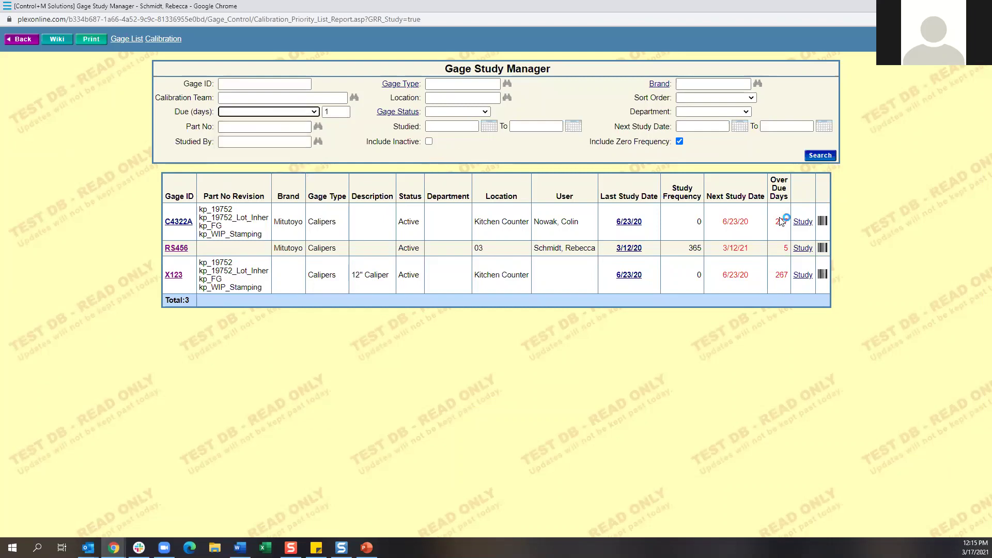
click(820, 158)
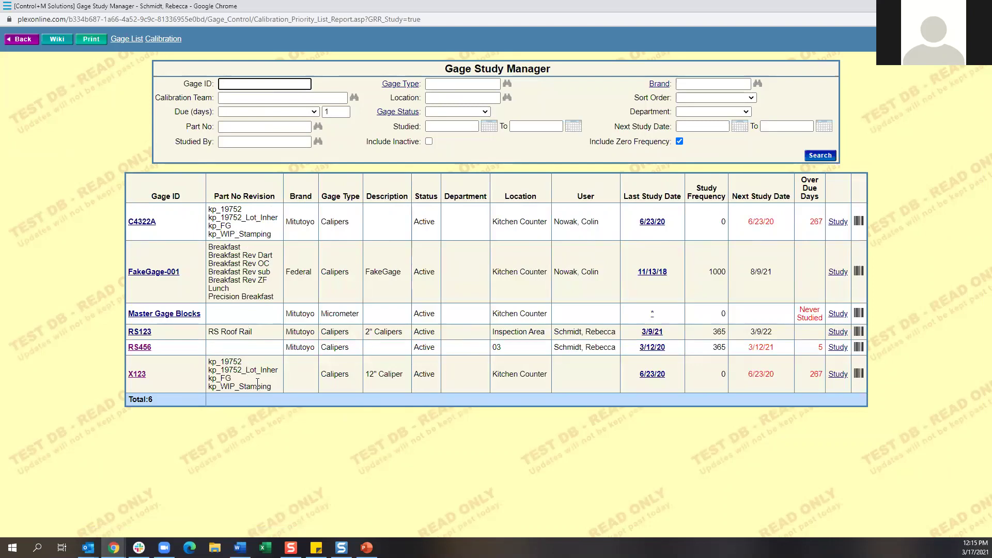
Step: Start a study for gage RS456 and proceed with a log record of type Gage Study
drag(154, 349, 125, 349)
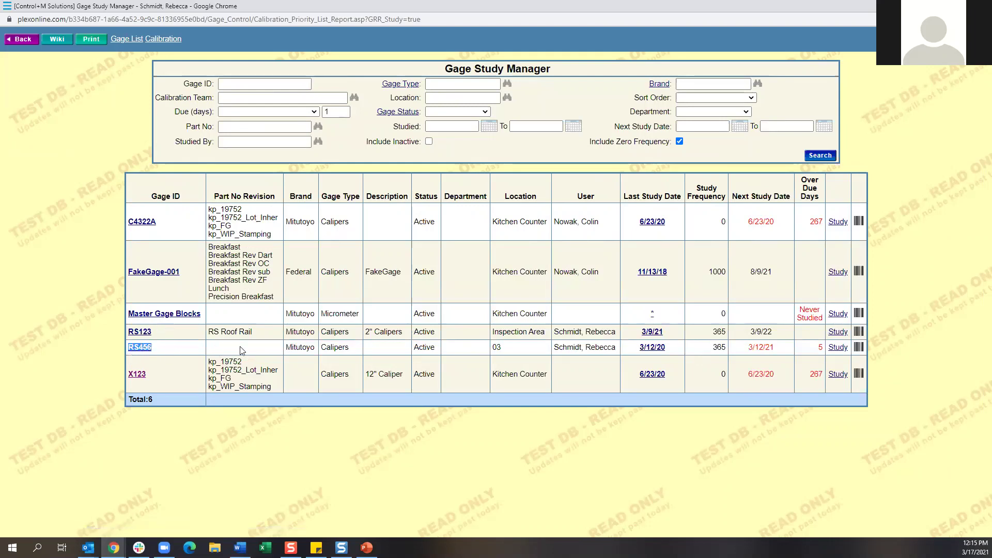
click(838, 353)
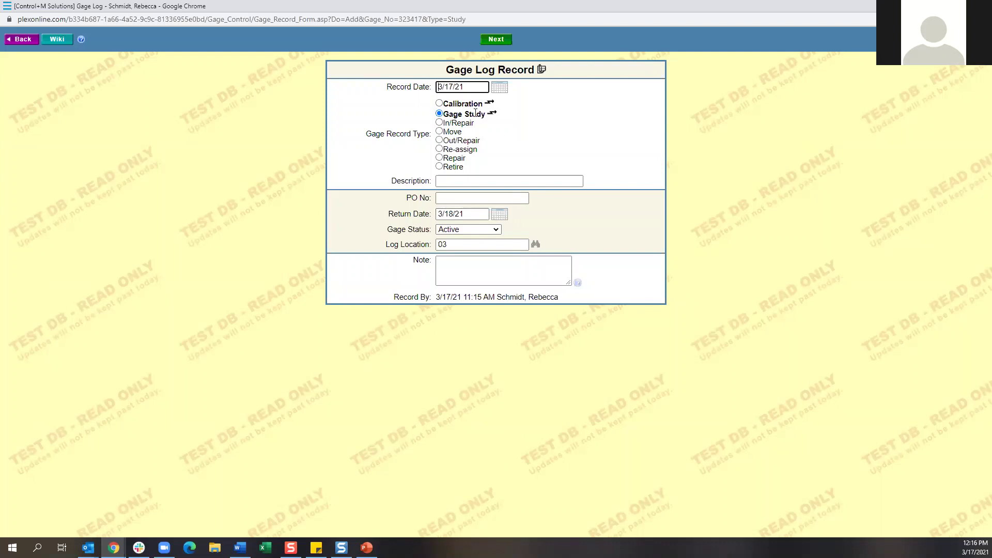
drag(482, 117, 446, 115)
click(571, 126)
click(494, 40)
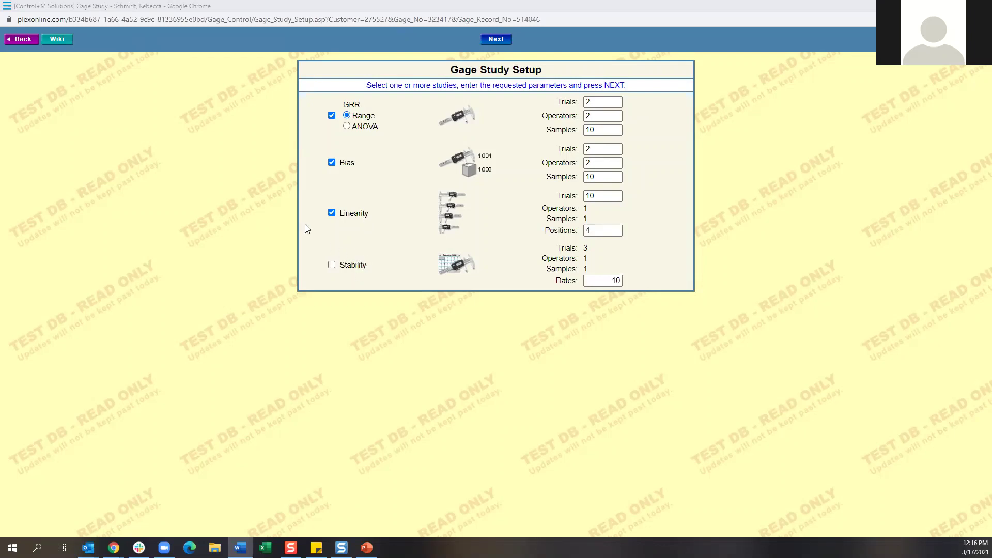
Step: Exclude the Linearity and Bias studies, set the GRR Range study to 3 samples, and continue to the GRR setup
click(332, 213)
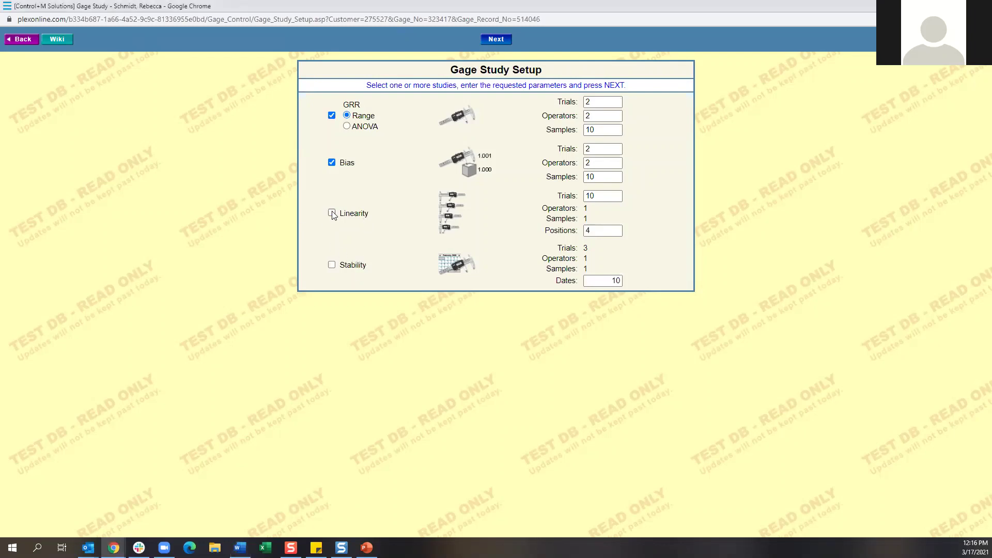
click(332, 163)
double_click(599, 130)
text(3)
click(501, 45)
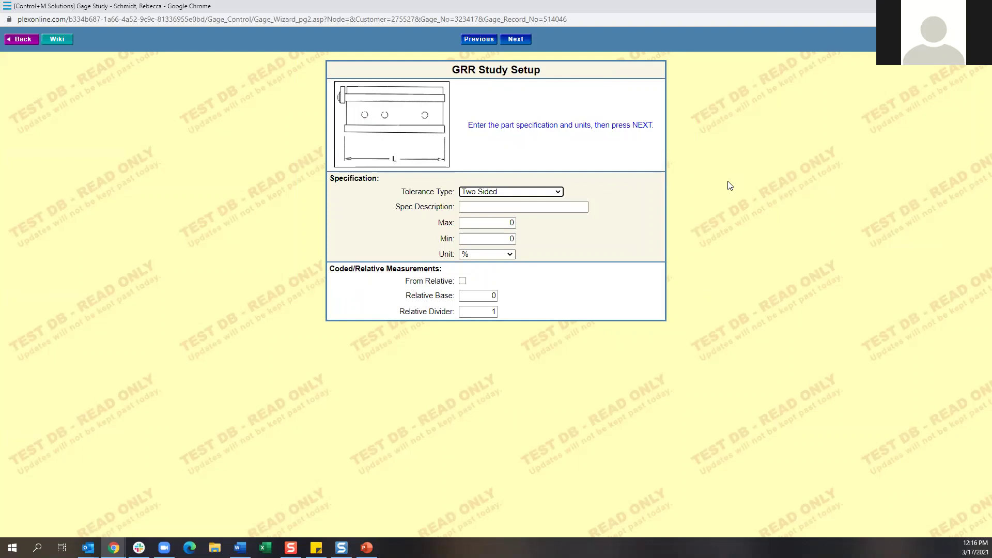
Step: Keep the tolerance type Two Sided and enter Height as the spec description
click(535, 194)
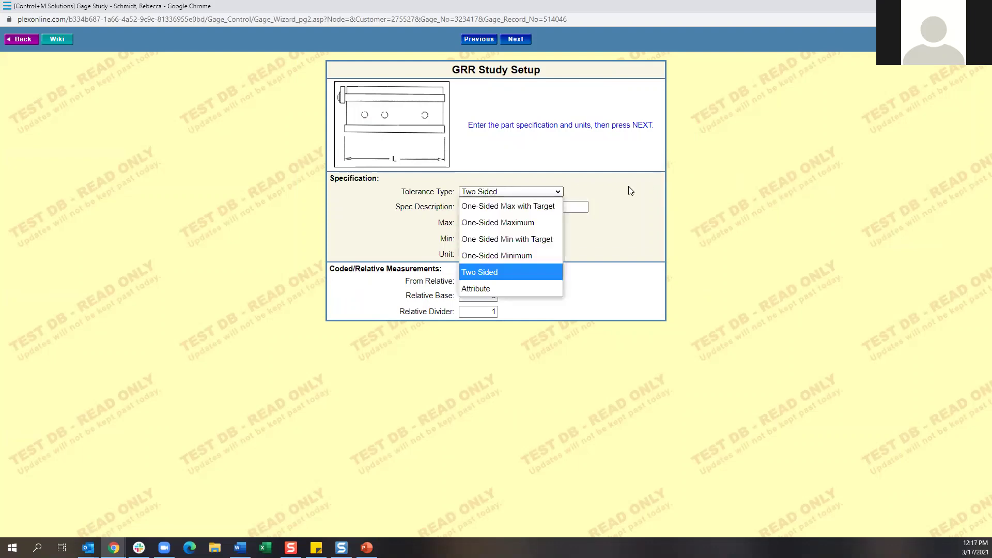
click(611, 194)
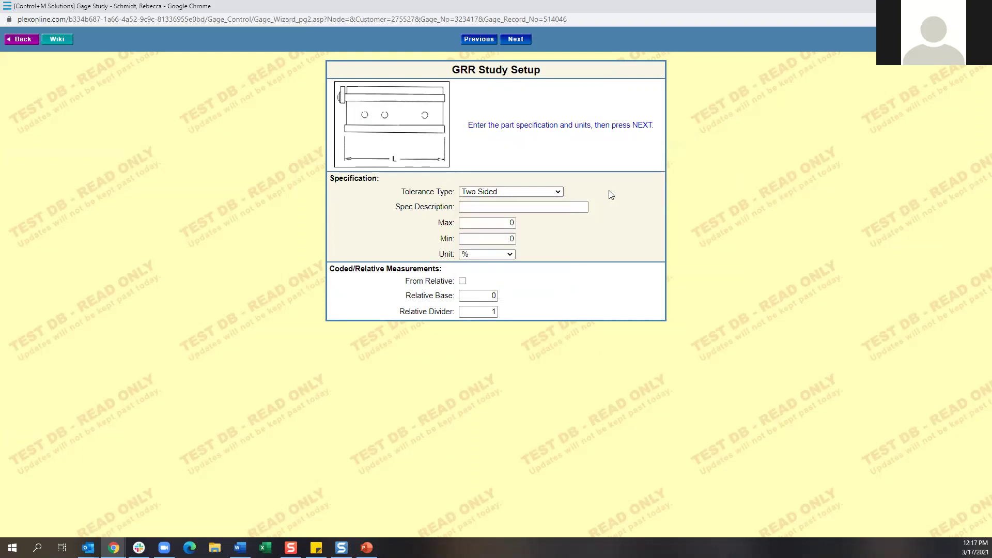
click(508, 206)
click(499, 223)
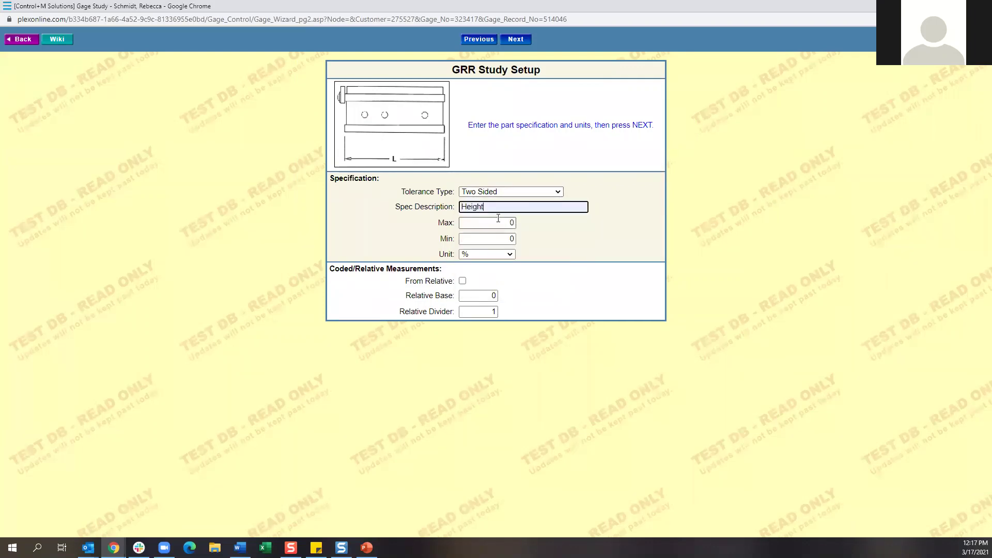
click(612, 232)
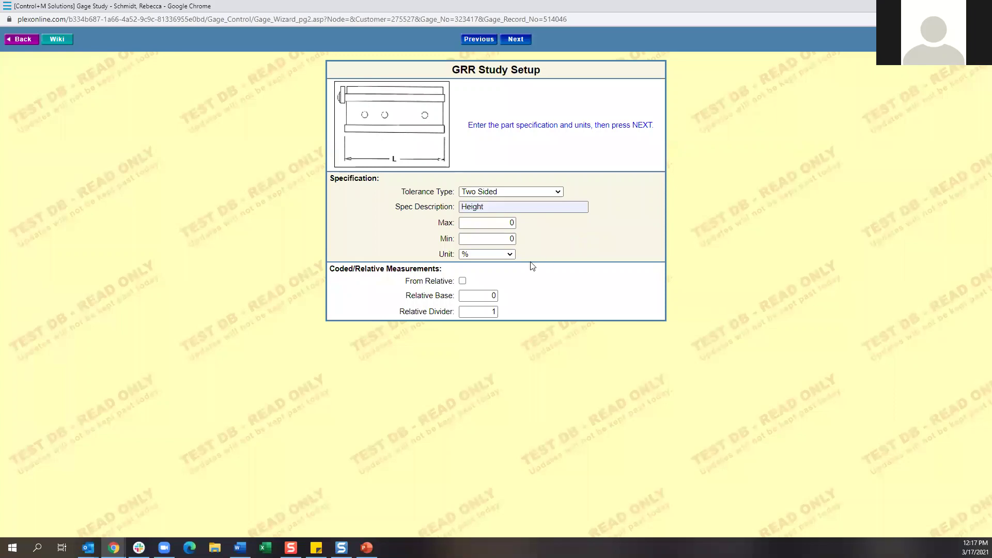
Step: Set the specification maximum to 2.5, the minimum to 2 and the unit to mm, and continue to the calibration worksheet
click(493, 226)
text(2.5)
click(492, 241)
text(2)
click(487, 253)
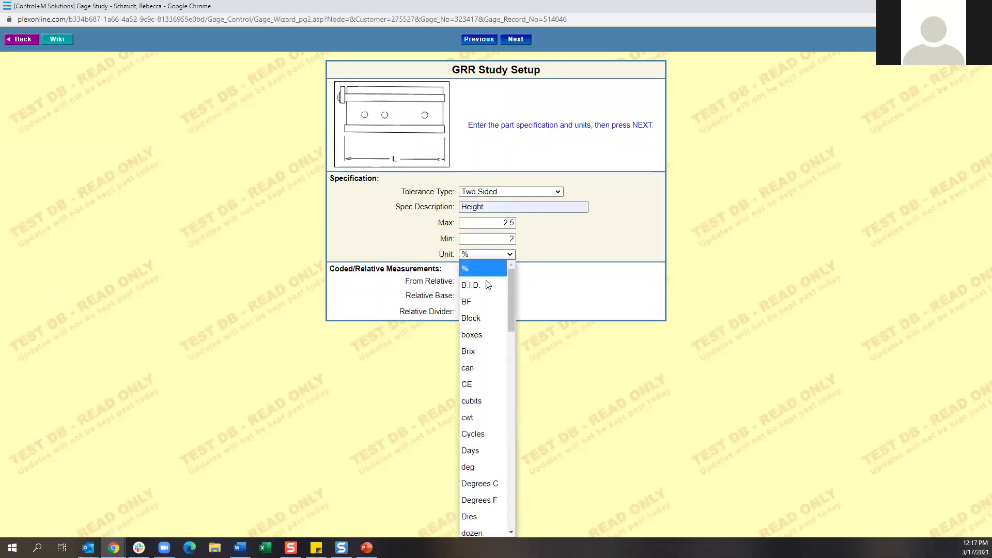
scroll(487, 285, down, 10)
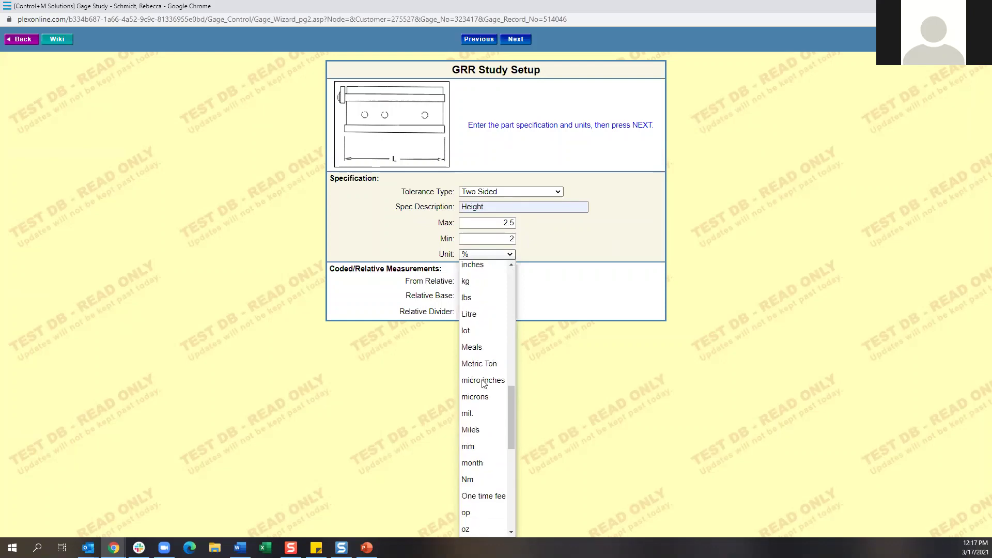
click(483, 445)
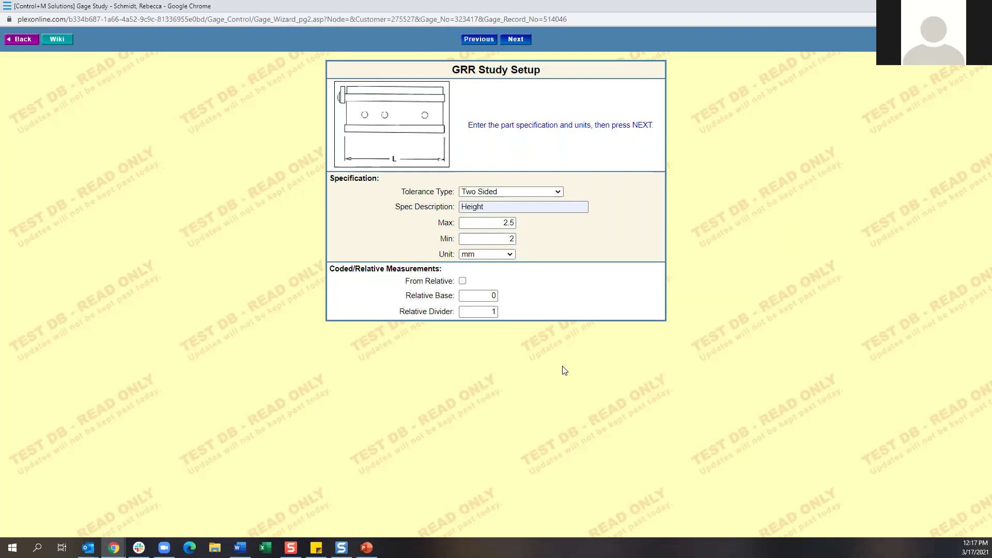
click(518, 45)
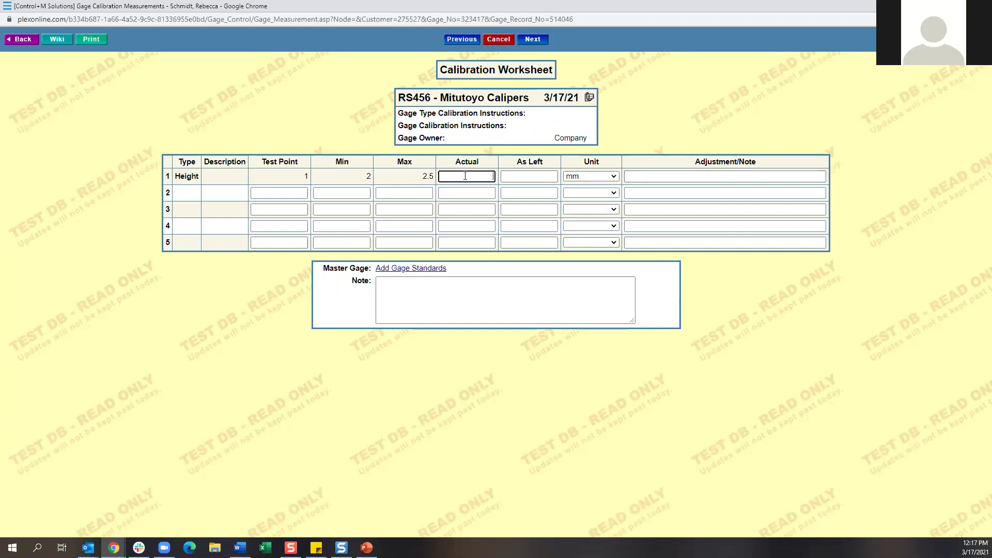
Step: Record an actual measurement of 2 for the Height test point and continue to the master measurements
text(2)
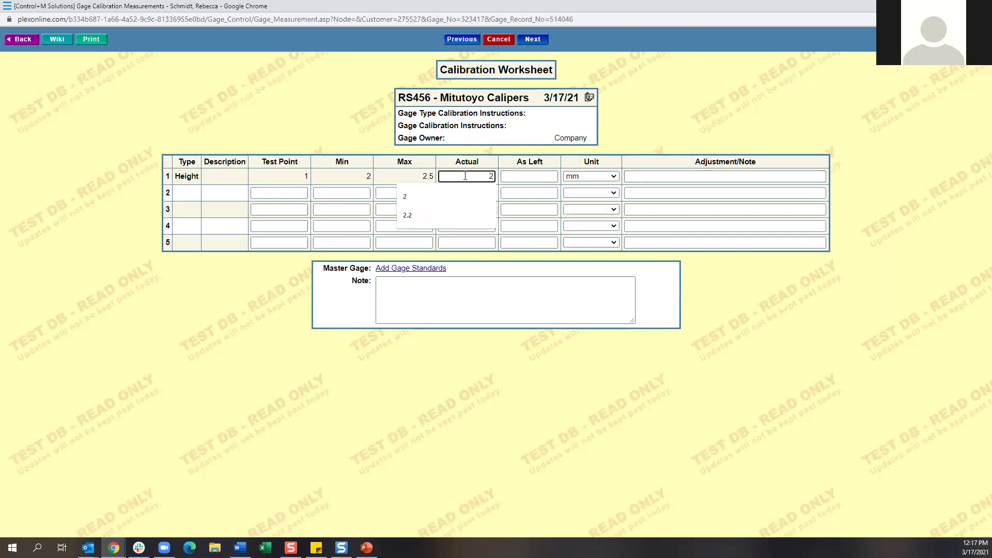
key(Return)
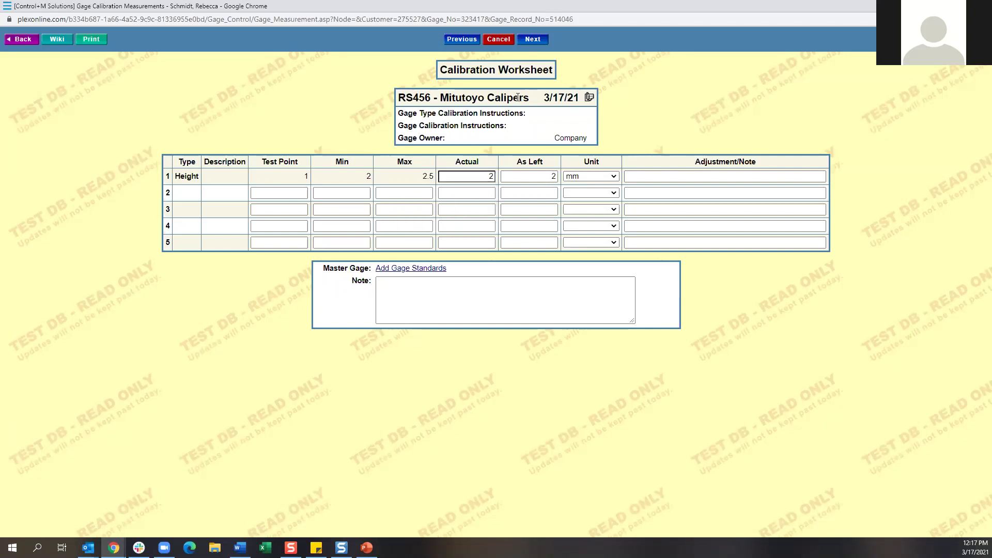
click(535, 46)
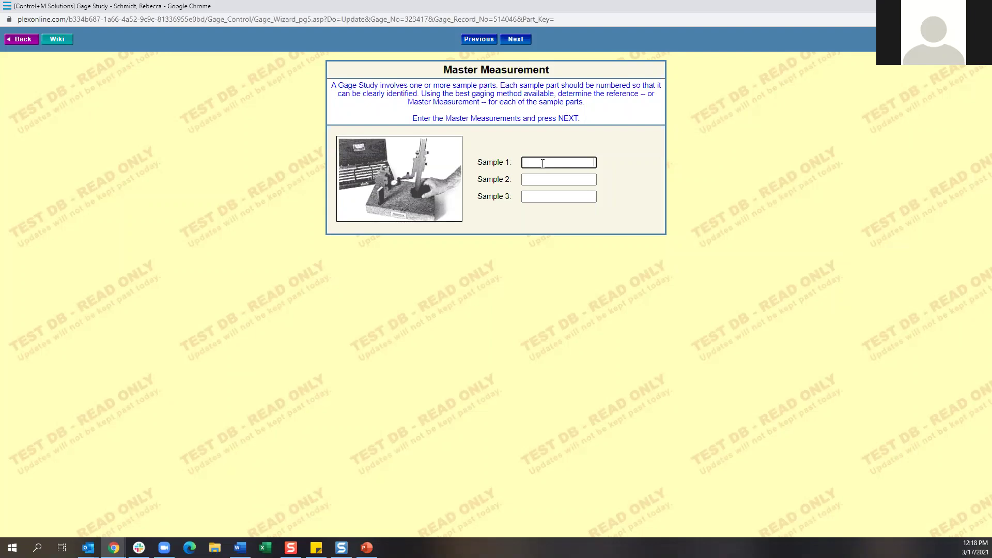
Step: Enter the master measurements 2, 1 and .5 for samples 1, 2 and 3, and continue to the operator setup
text(2)
click(551, 178)
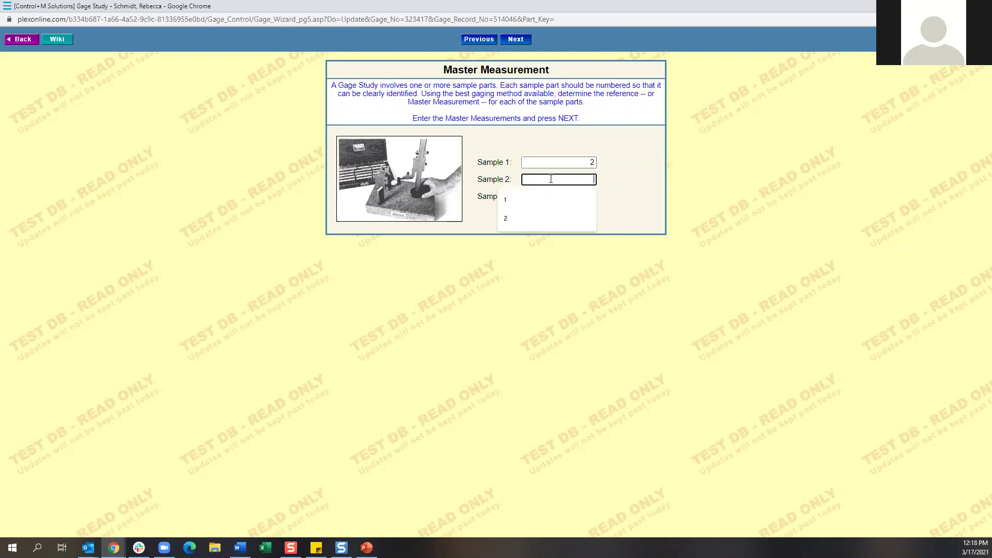
text(1)
click(547, 196)
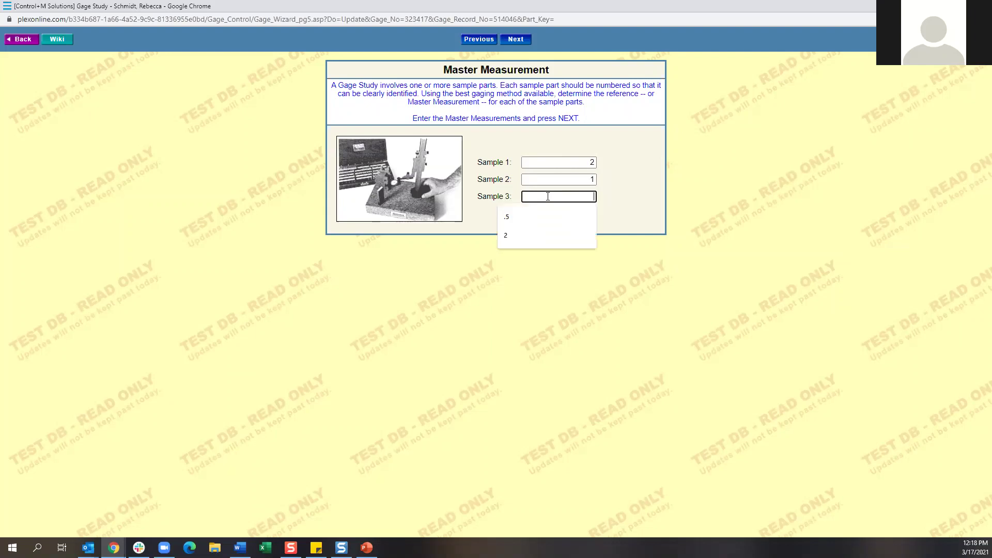
text(.5)
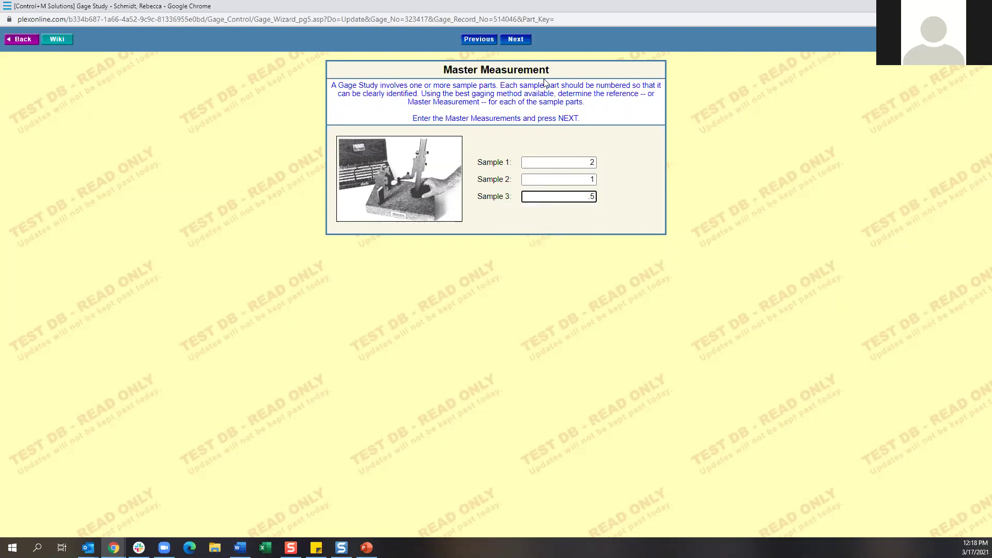
click(523, 45)
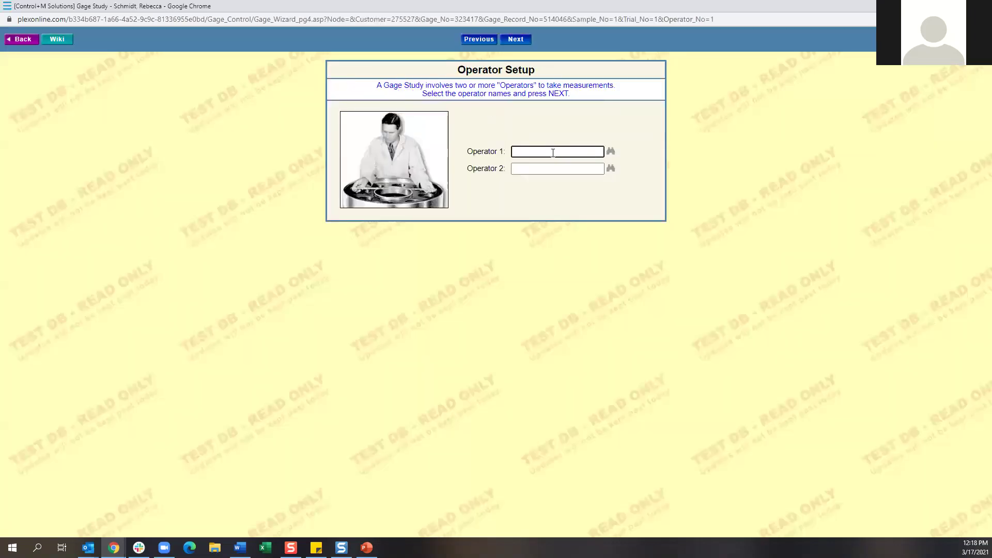
Step: Assign the names of the two study operators and continue to the operator measurements
click(522, 150)
click(523, 165)
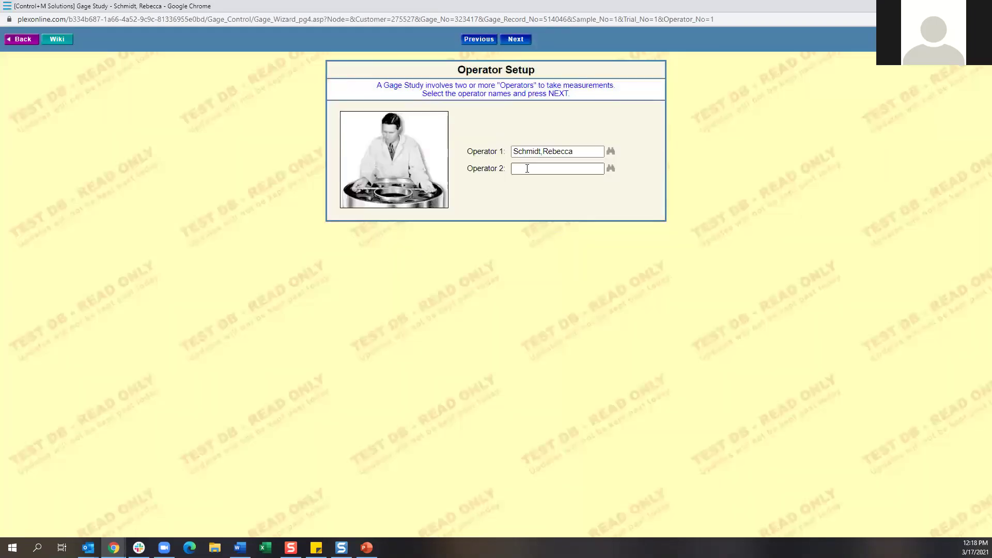
click(527, 169)
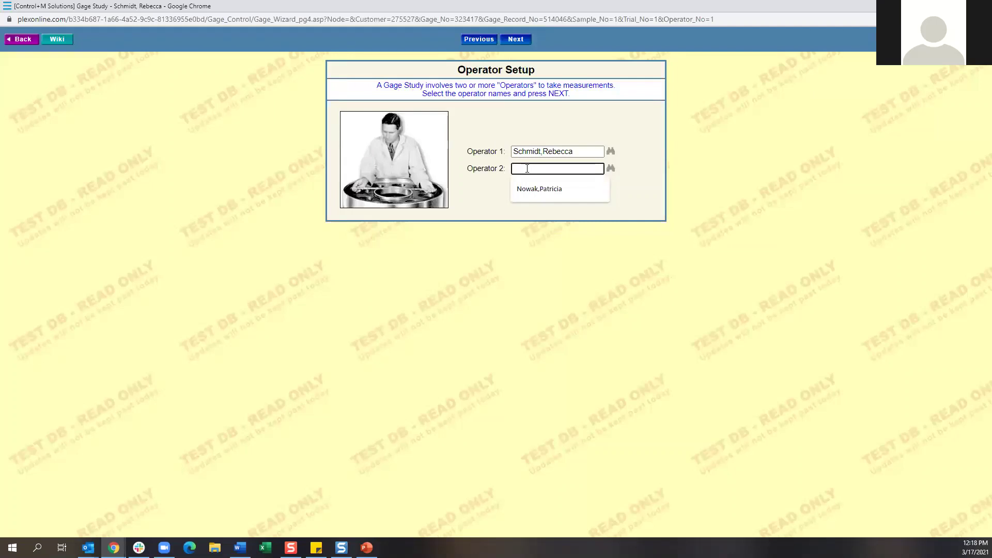
click(530, 188)
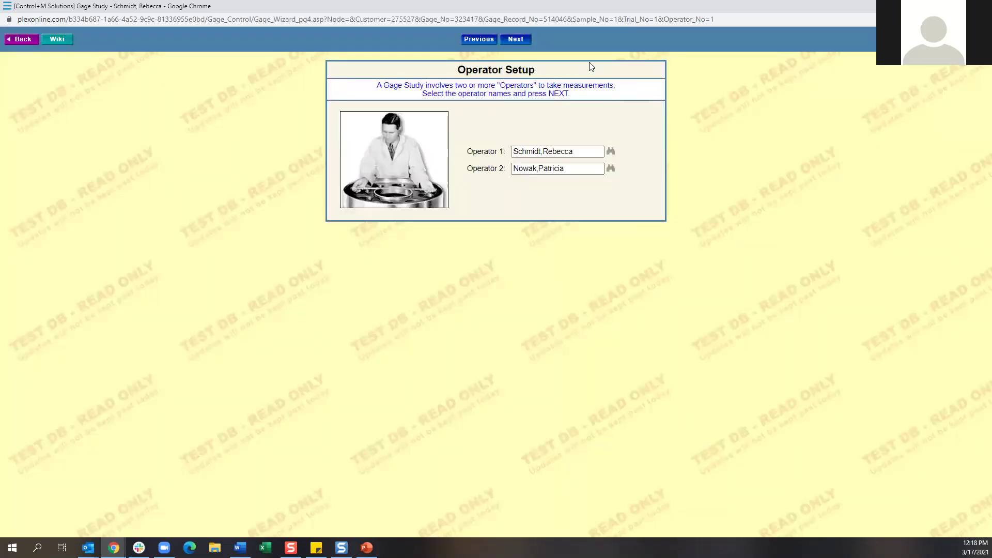
click(522, 45)
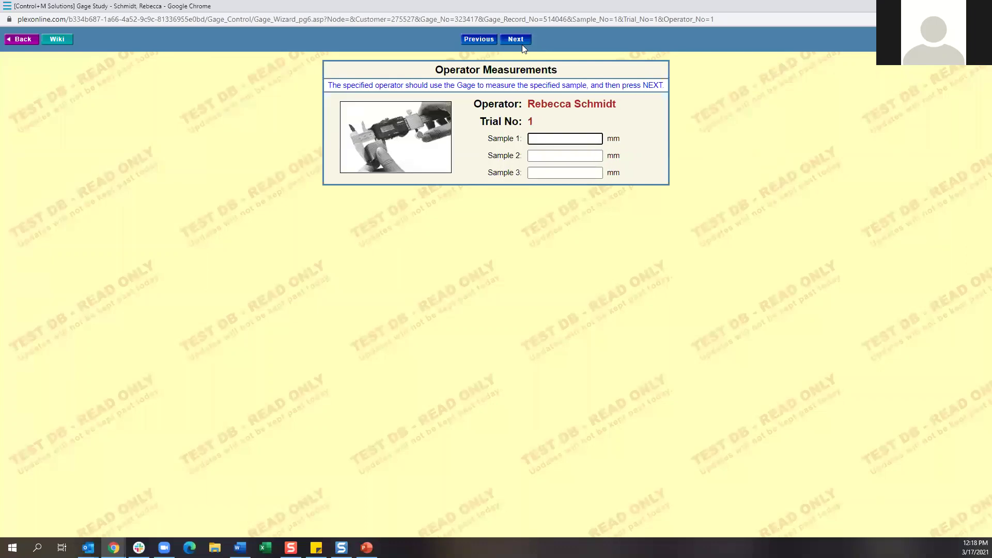
Step: Enter the first operator's trial 1 measurements 2, 1 and .5 for samples 1 to 3, and continue to trial 2
click(557, 138)
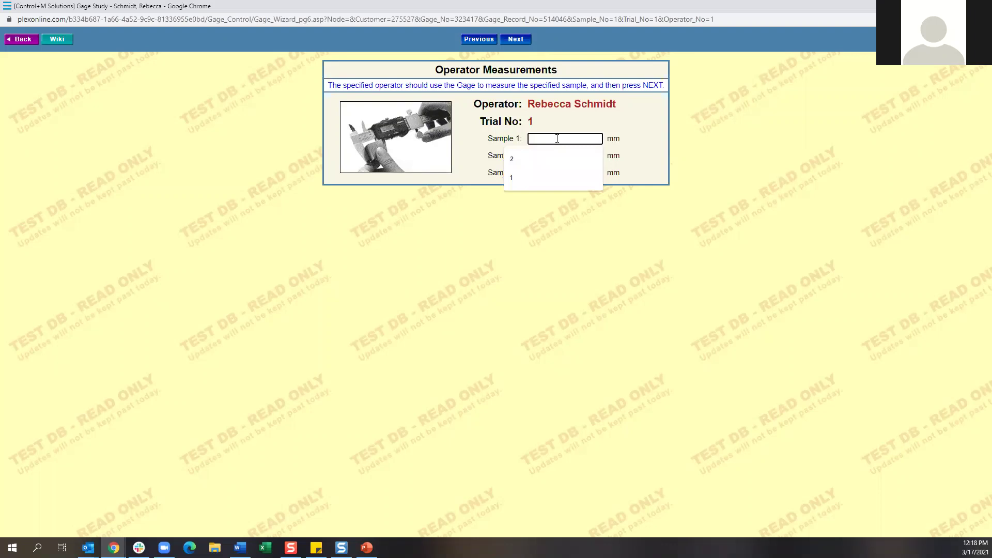
text(2)
click(548, 156)
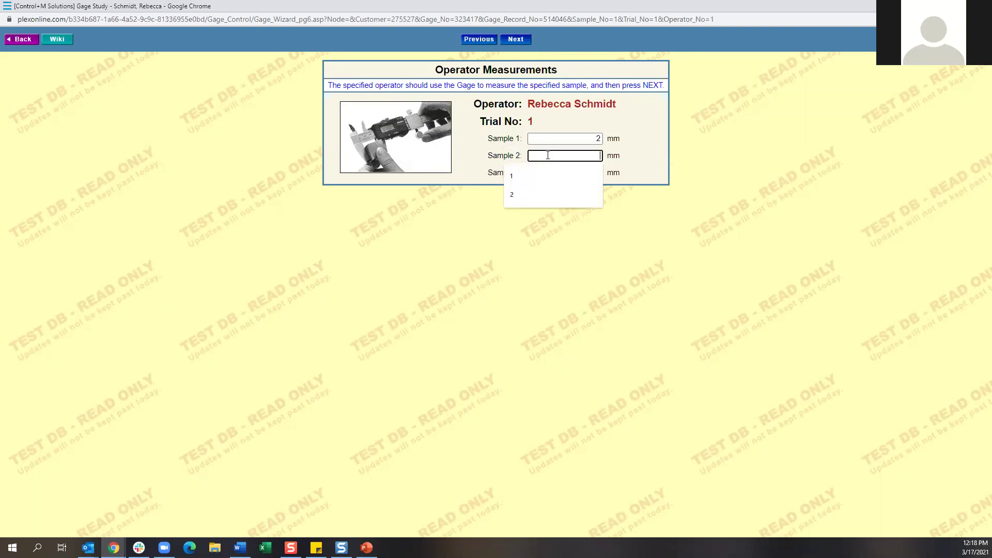
text(1)
click(566, 172)
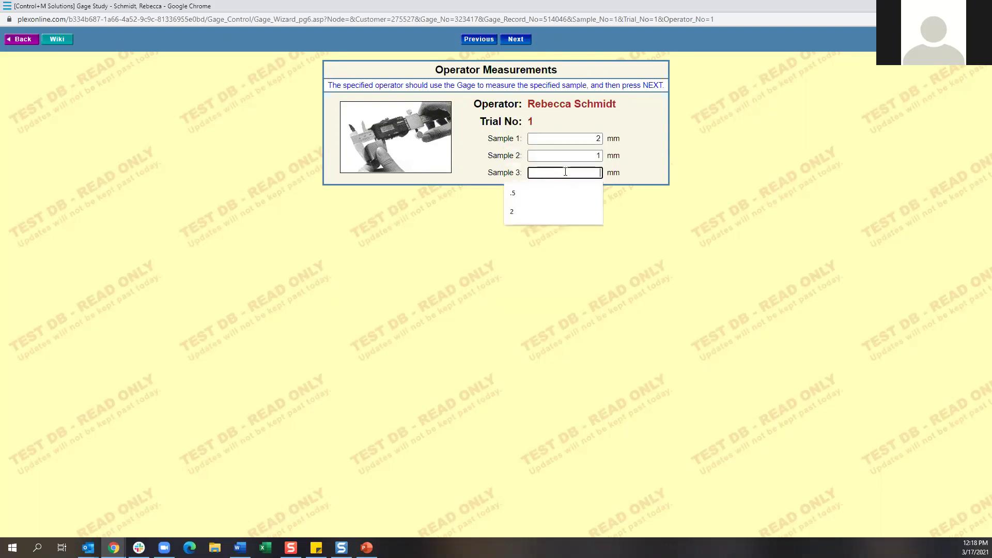
text(.5)
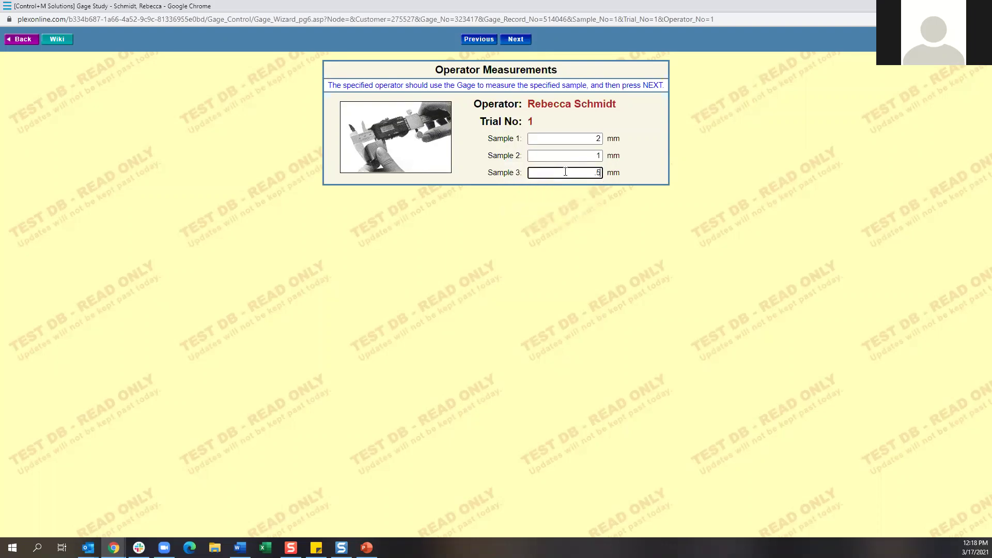
click(520, 45)
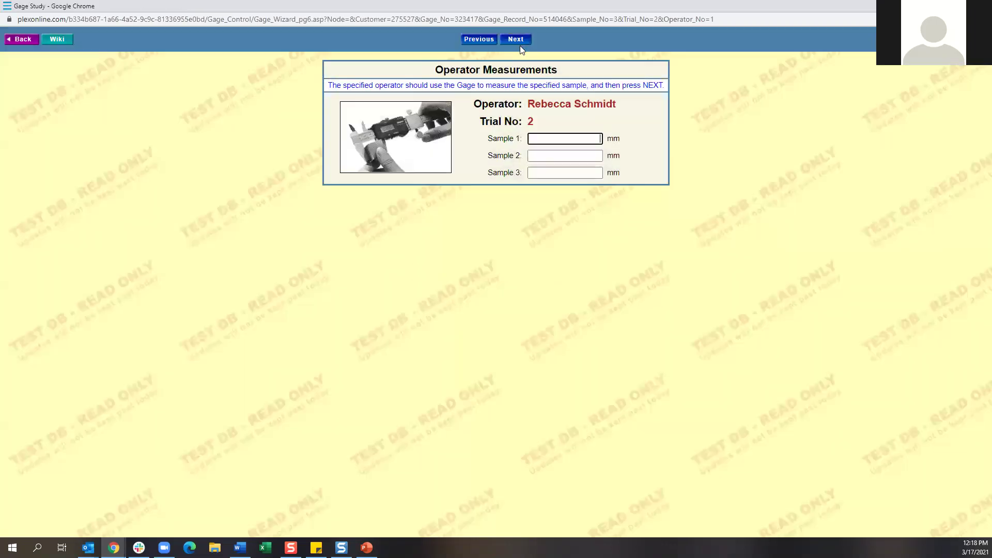
Step: Fill in the first operator's trial 2 measurements for all three samples and continue to the second operator
click(572, 138)
click(553, 155)
click(561, 156)
click(558, 173)
click(574, 173)
click(559, 194)
click(515, 46)
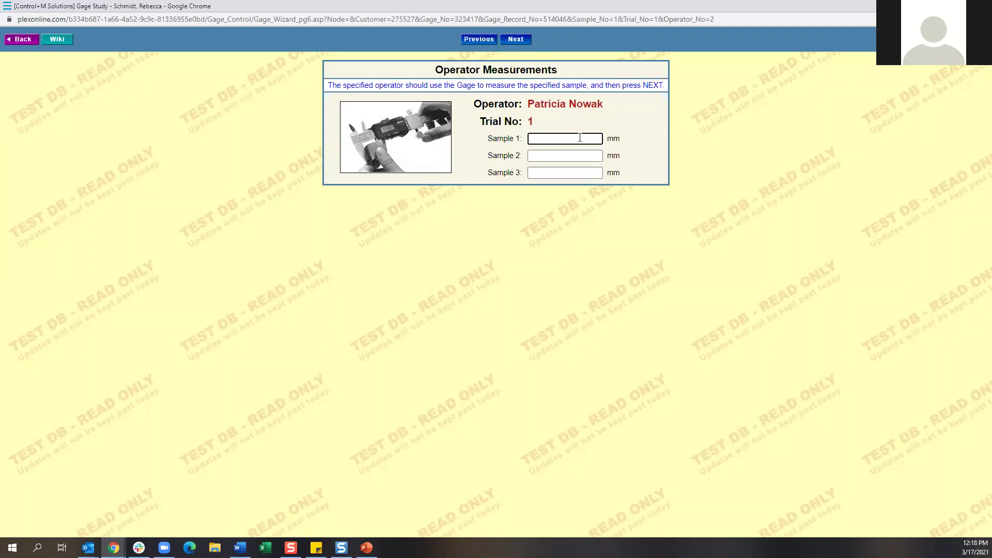
Step: Enter the second operator's trial 1 measurements 2, 1.5 and .5 for samples 1 to 3, and continue to trial 2
click(584, 156)
text(1.5)
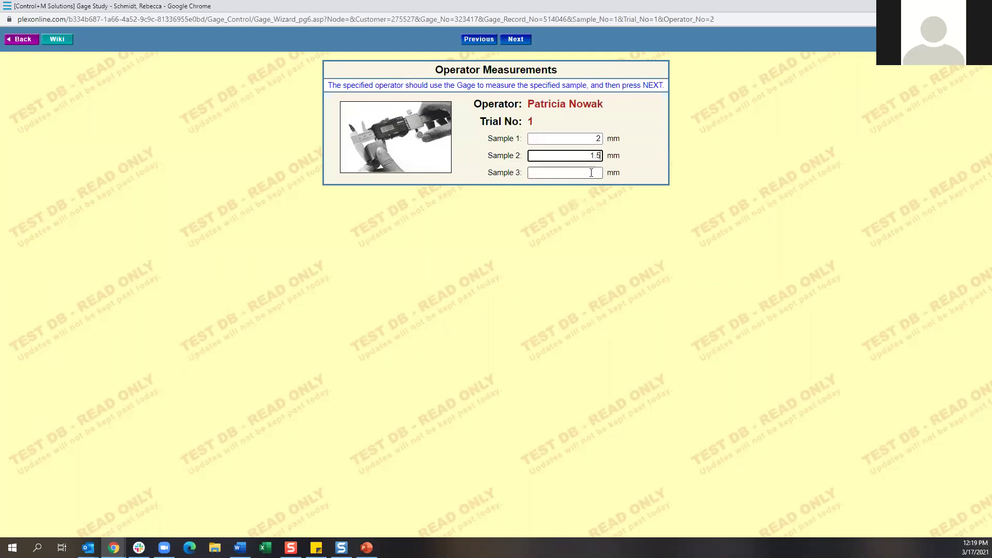
click(588, 172)
text(.5)
click(517, 46)
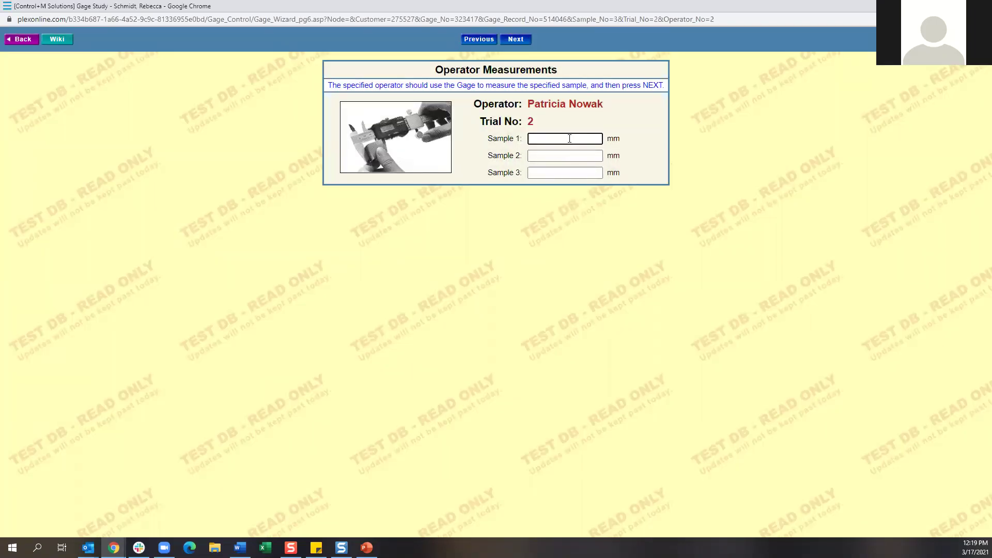
Step: Enter the second operator's trial 2 measurements 2, 1 and .5, generate the study results and finish the study
click(570, 154)
text(1)
click(649, 231)
click(574, 172)
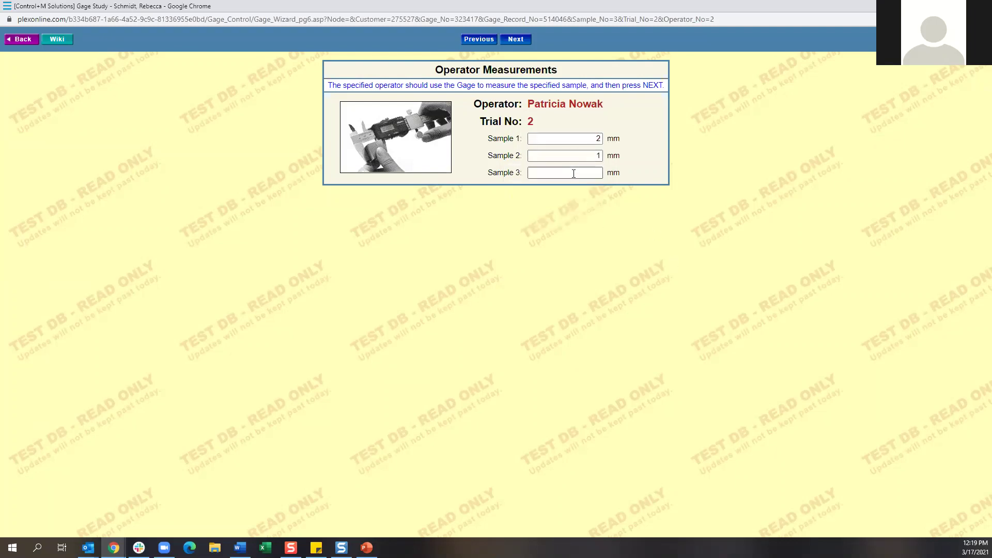
text(.5)
click(521, 45)
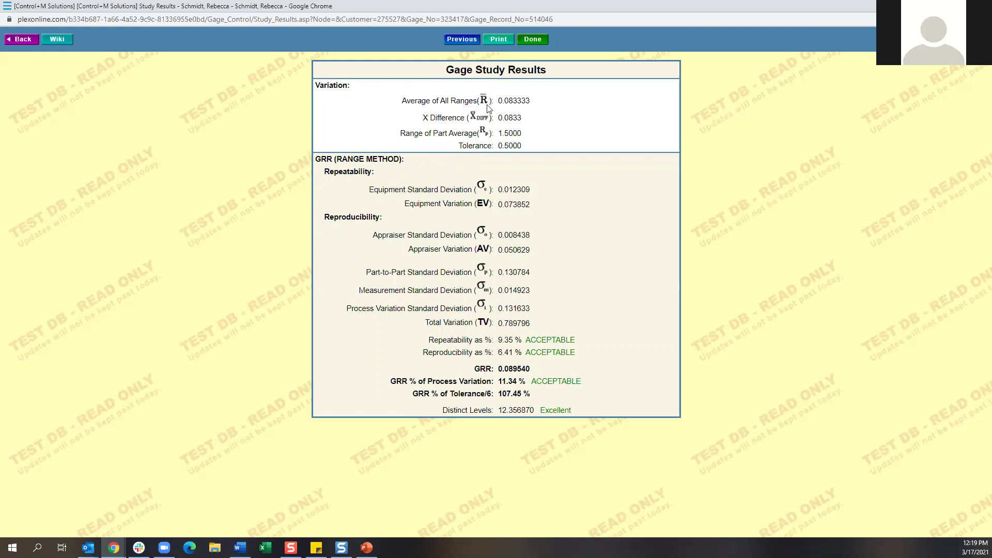
click(538, 45)
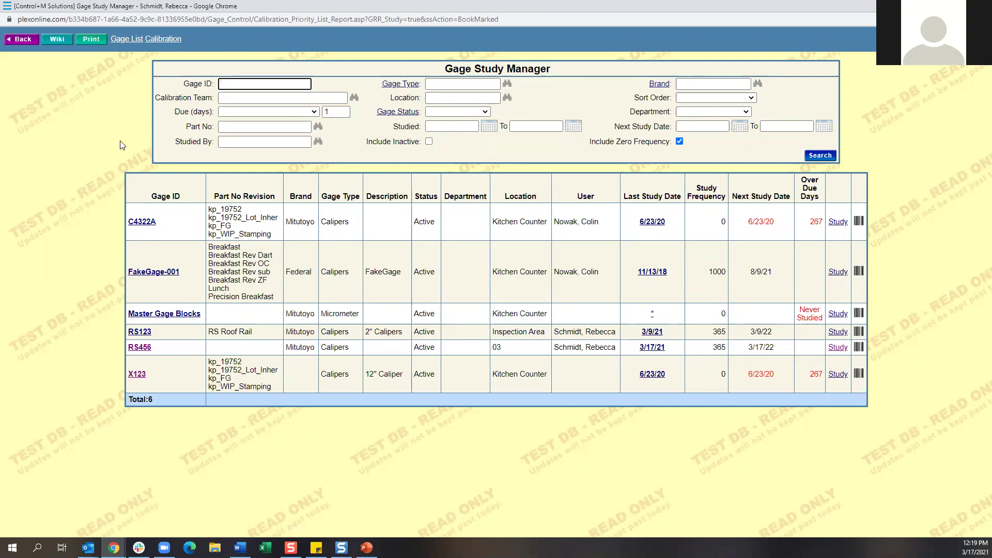
Step: Open the Gage Calibration Manager and list the gages with the due-days filter cleared
click(162, 41)
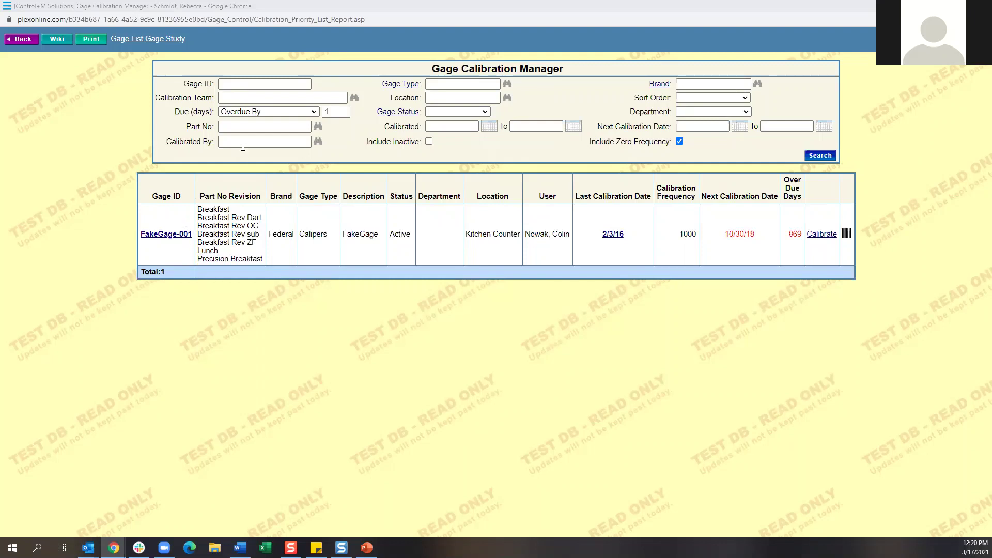
click(290, 113)
click(279, 126)
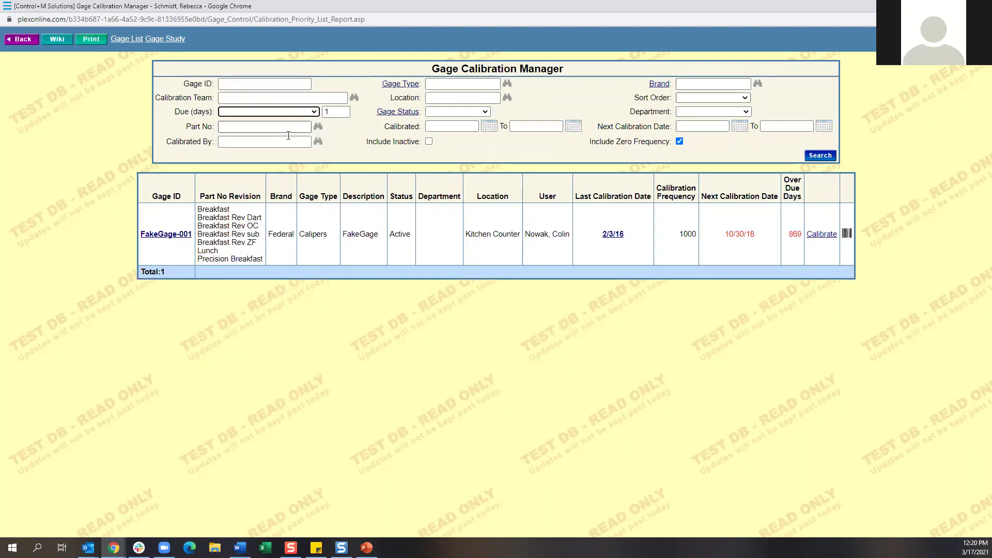
click(812, 158)
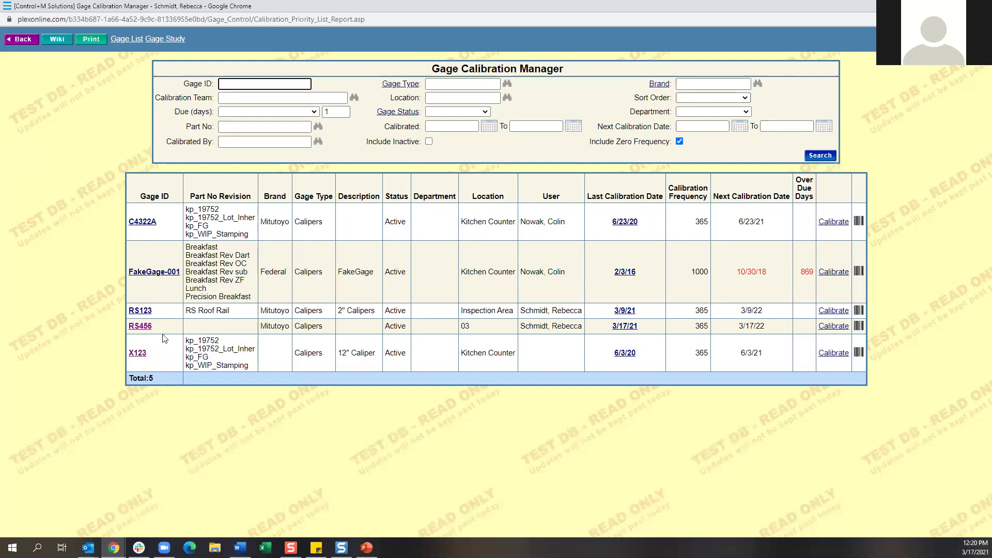
Step: Start a Calibration log record for gage RS456 with the default details and continue to the calibration worksheet
click(838, 329)
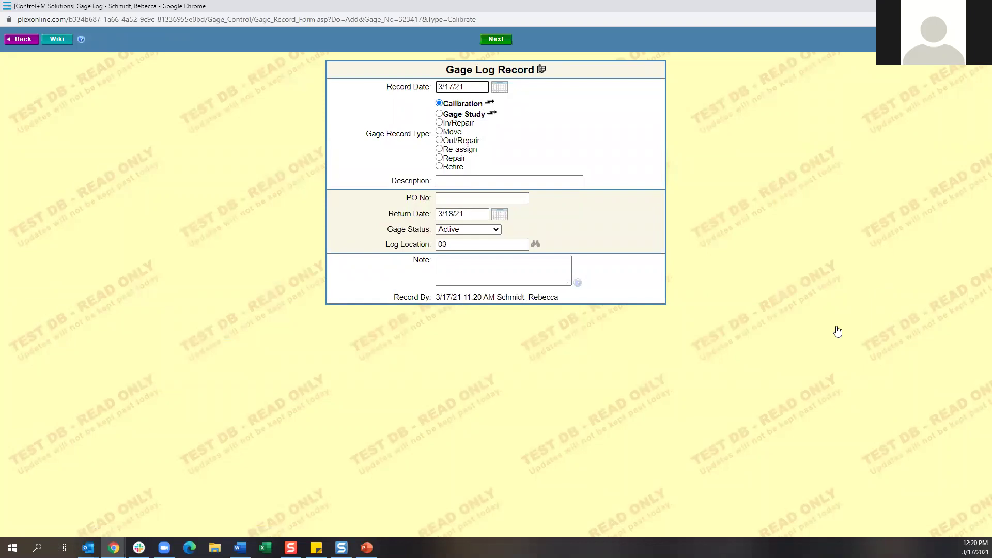
key(alt+Tab)
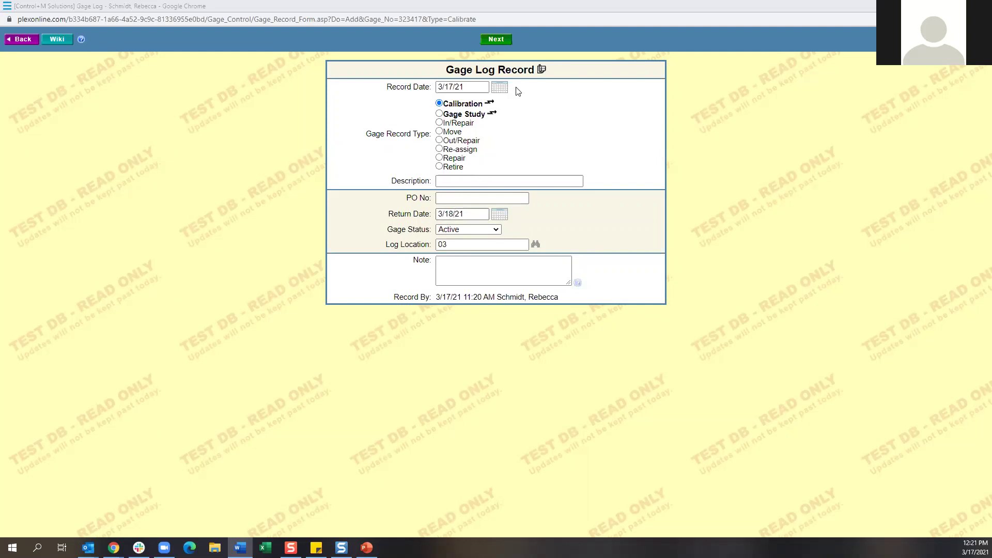
click(497, 40)
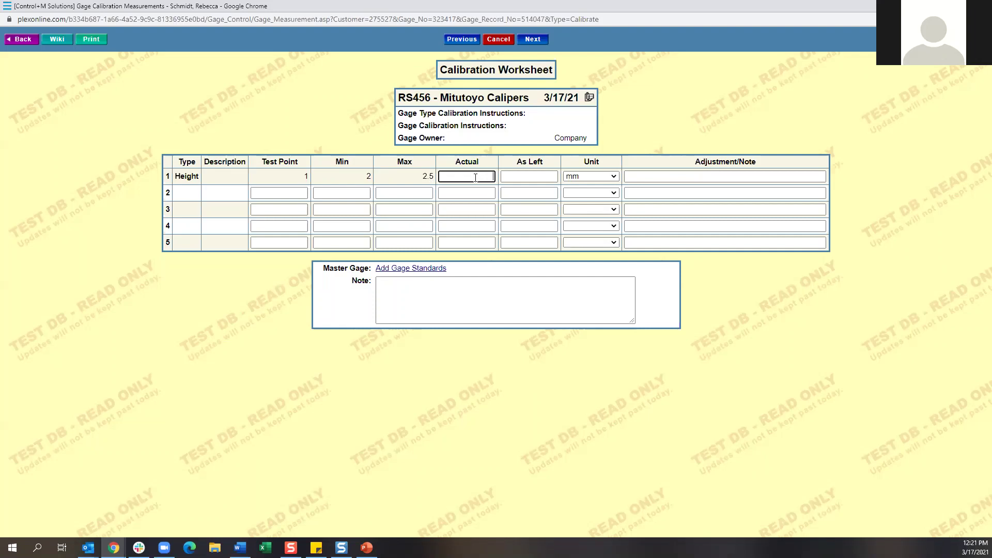
Step: Record an actual measurement of 2 for the Height test point and complete the calibration
text(2)
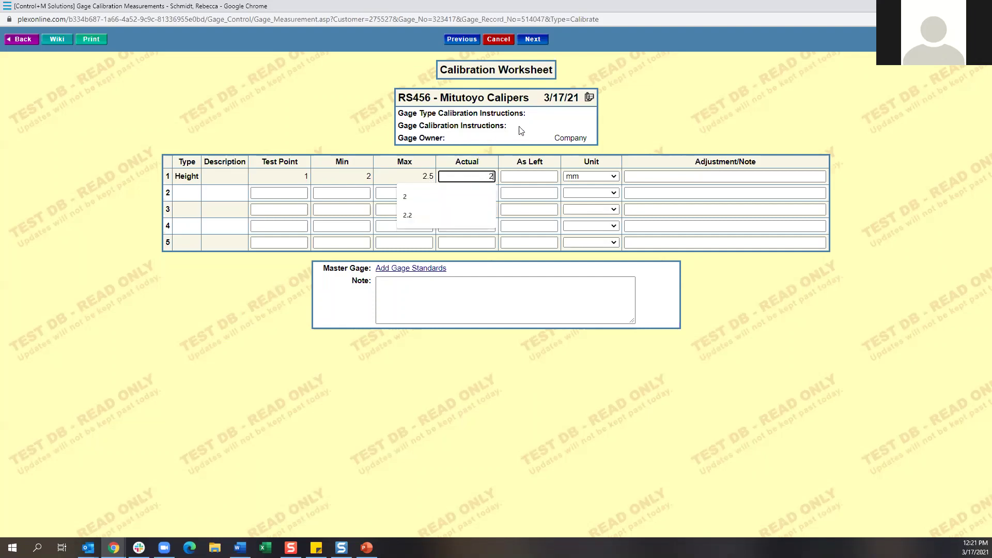
click(643, 117)
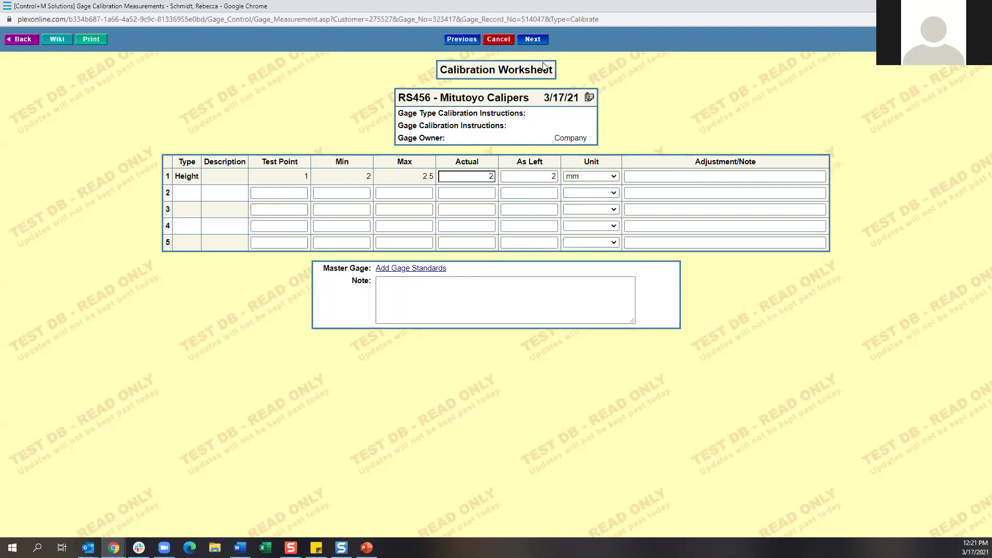
click(533, 41)
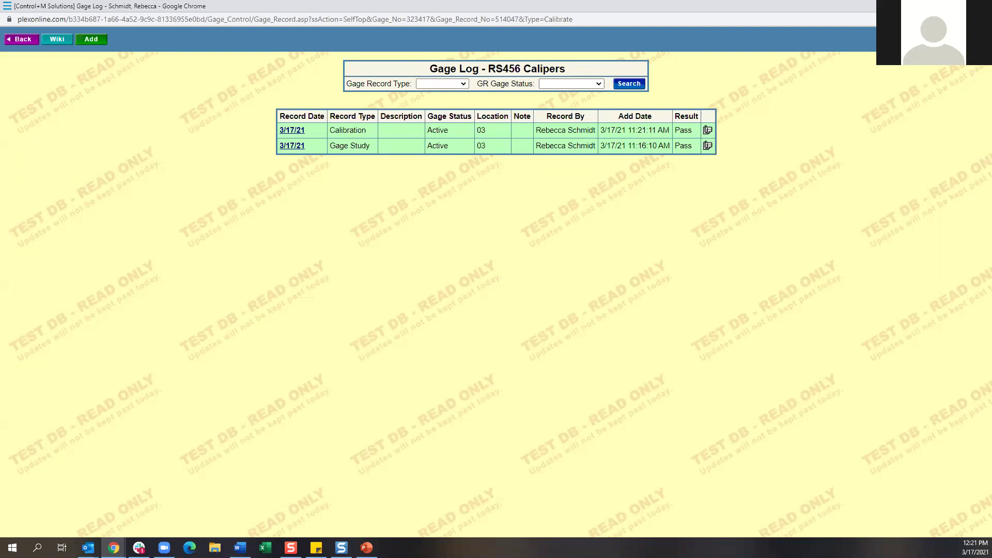
Step: Switch to the Gage Control list in the other browser window, refresh it and show all search filters
key(alt+Tab)
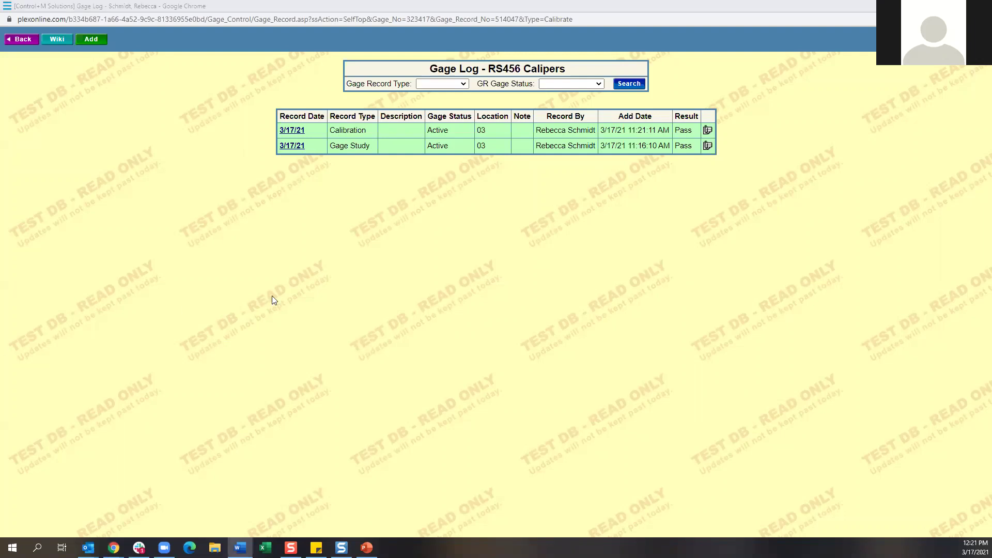
click(348, 270)
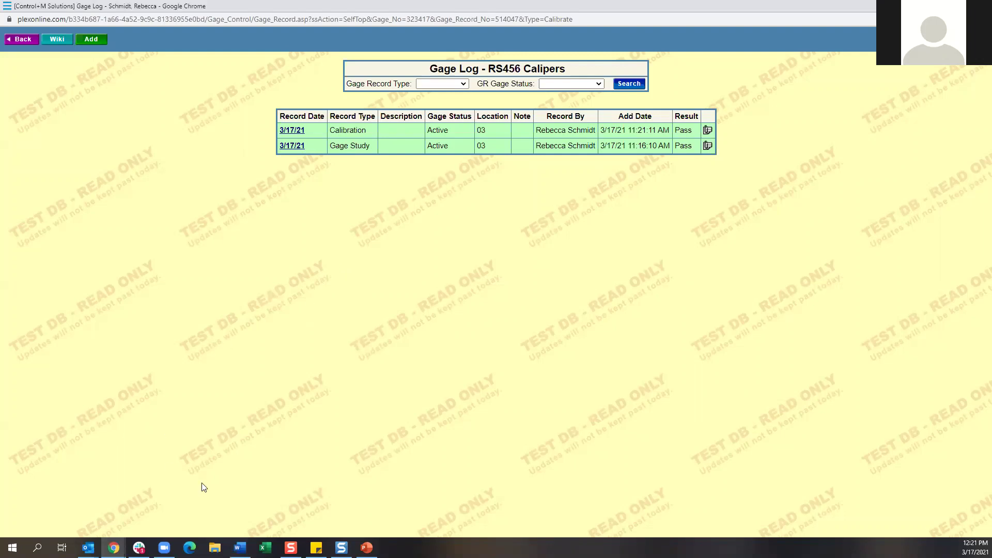
click(114, 548)
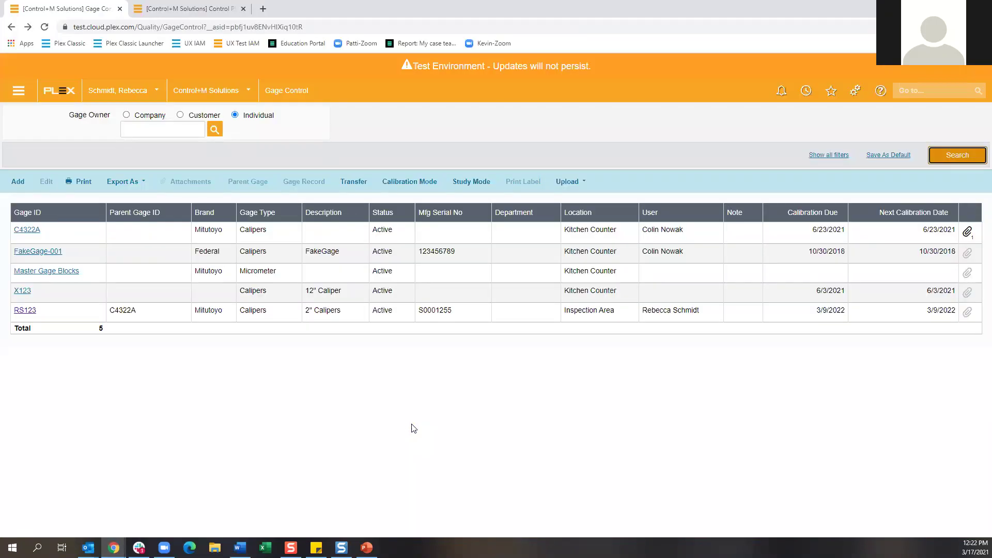
click(955, 154)
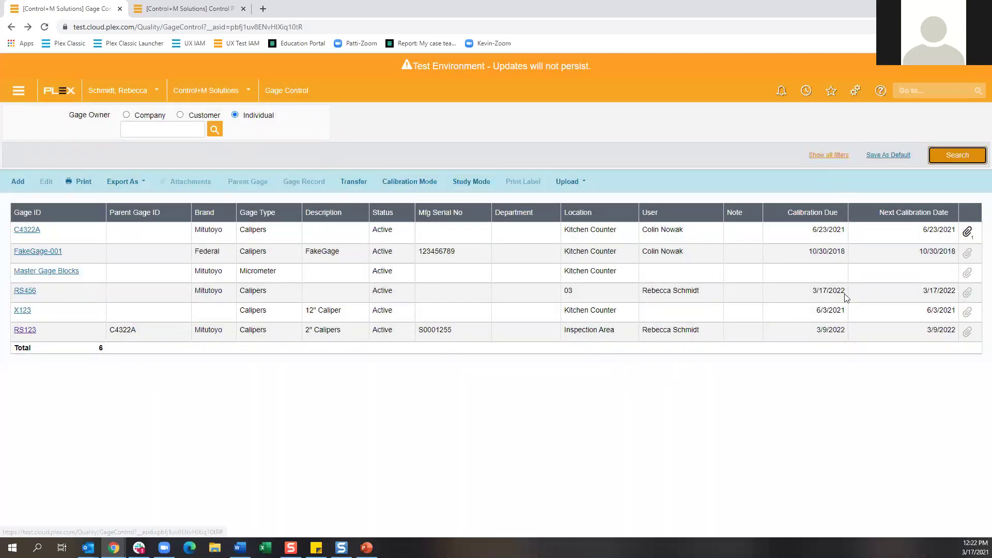
click(829, 155)
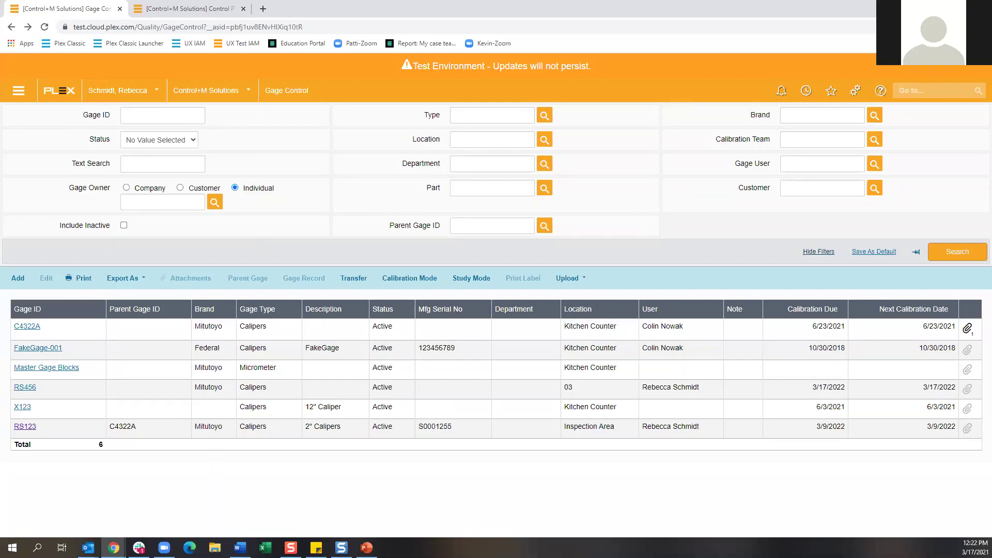
Step: Open the details of gage RS456 and display its gage log with calibrations and GRR studies
click(73, 393)
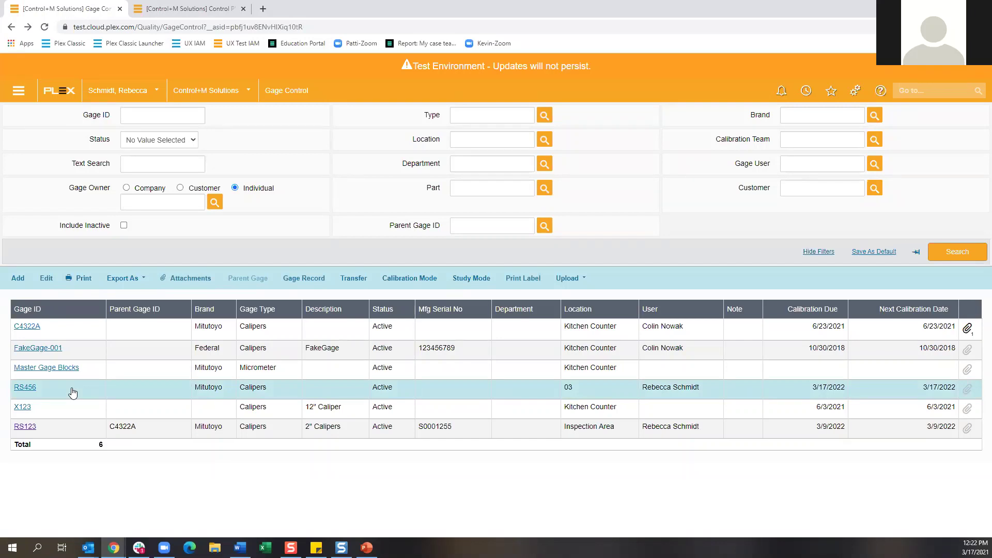
click(31, 390)
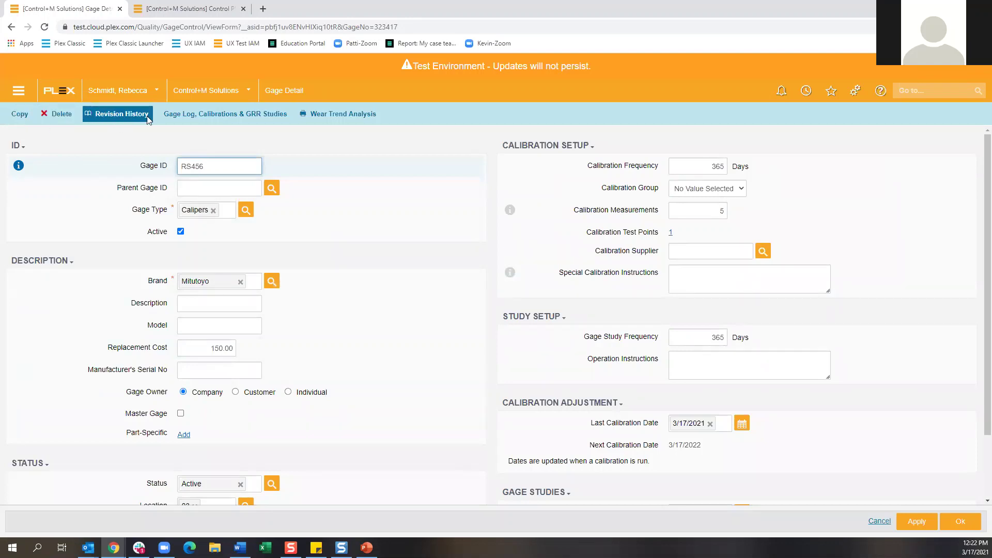
click(209, 114)
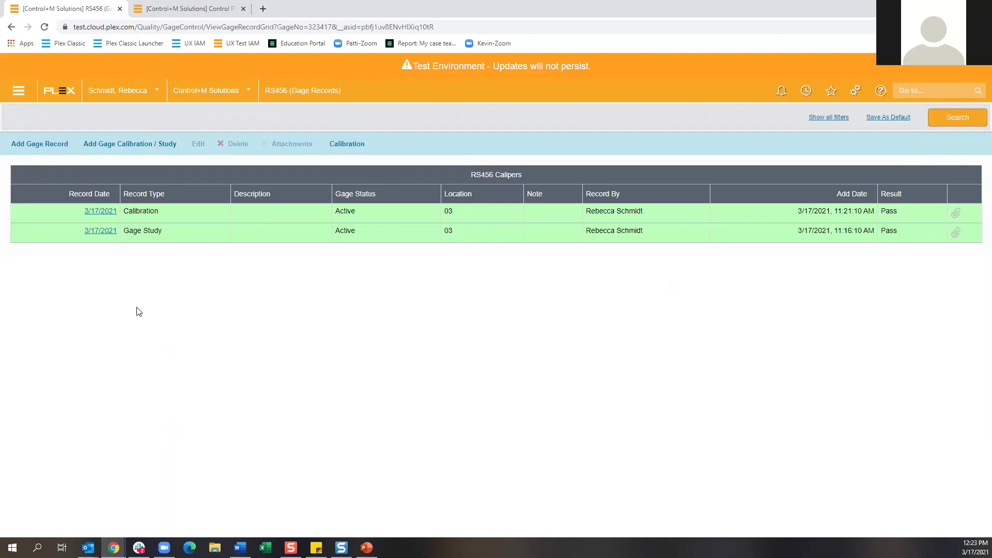
Step: Add a gage calibration/study record of type Gage Study for RS456 and continue to the gage study setup
click(140, 146)
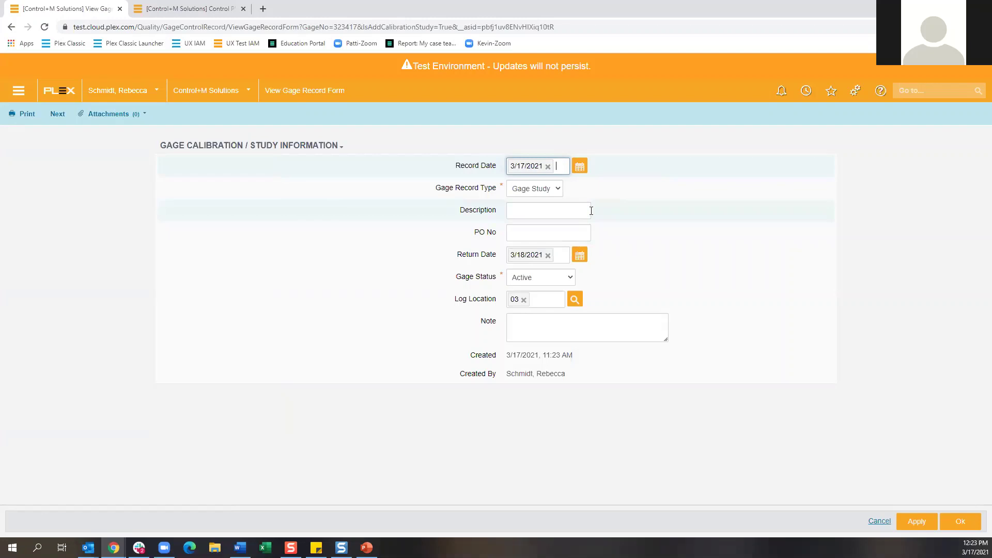
click(557, 193)
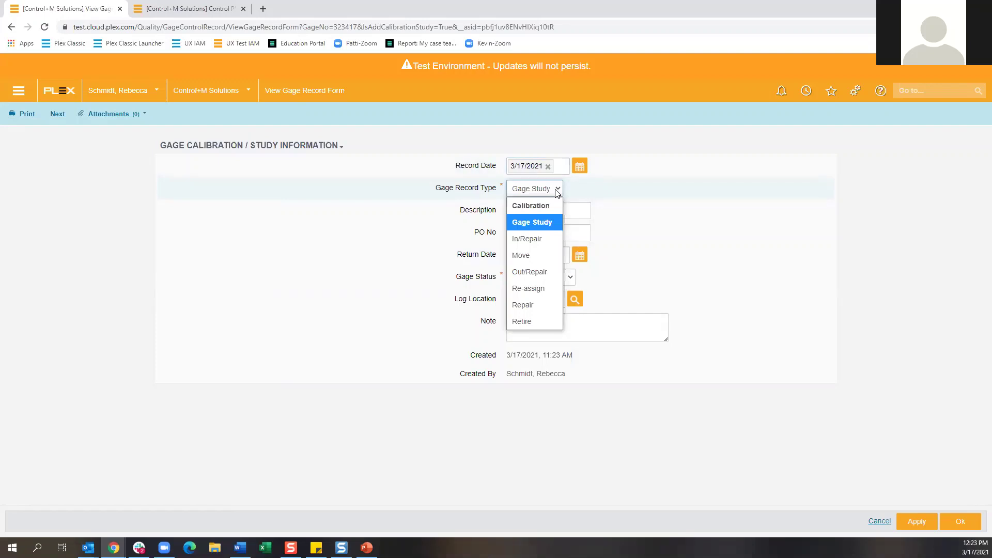
click(540, 221)
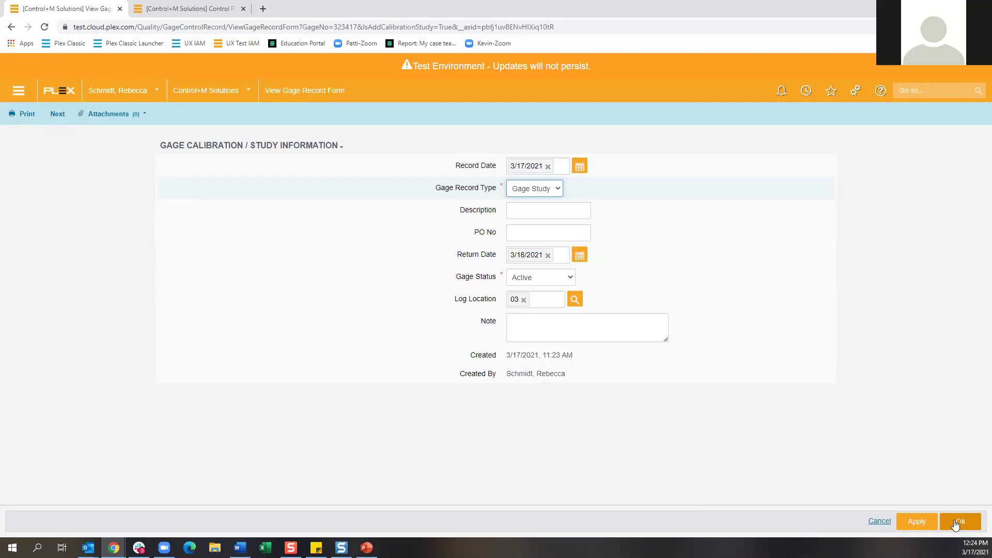
click(59, 115)
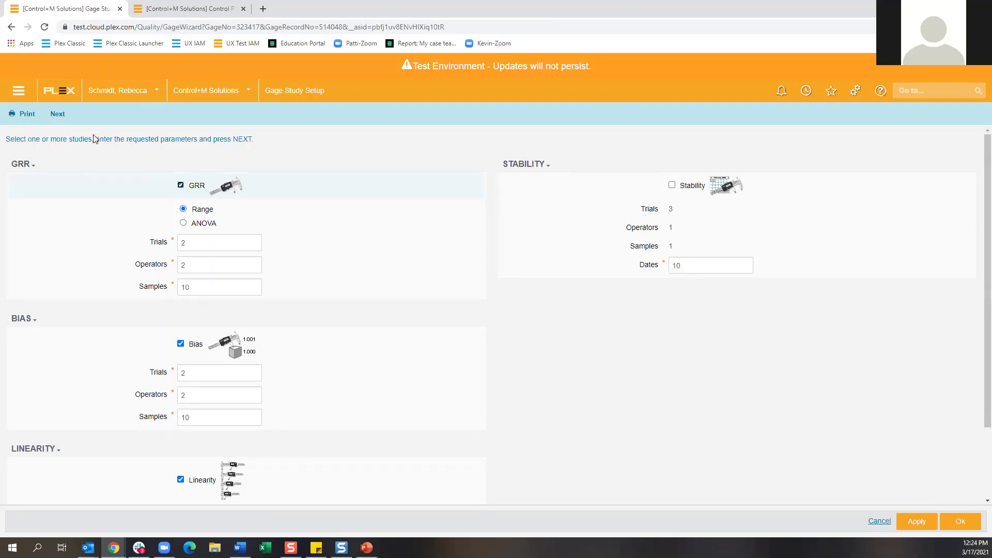
Step: Exclude the Bias and Linearity studies and set the number of GRR samples to 3
click(181, 344)
click(180, 479)
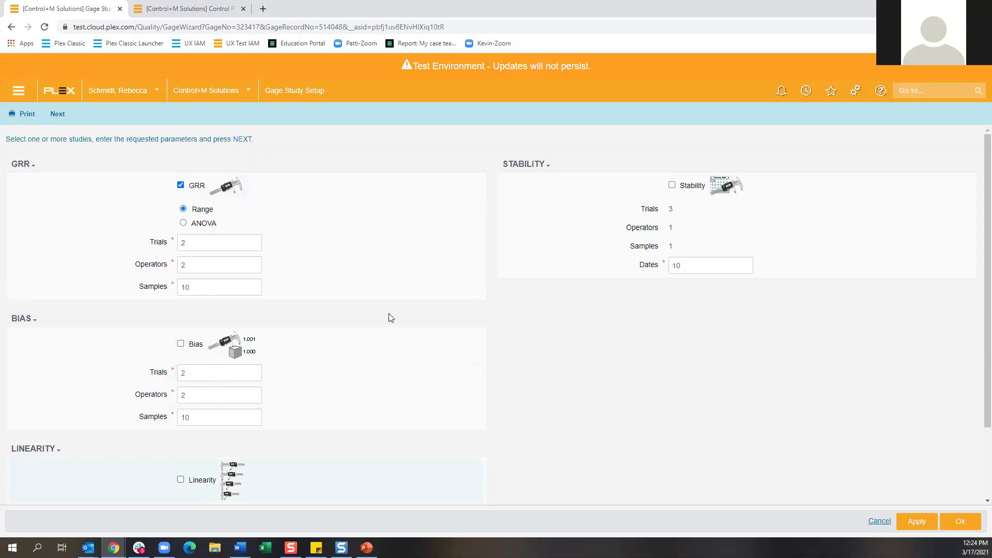
double_click(219, 287)
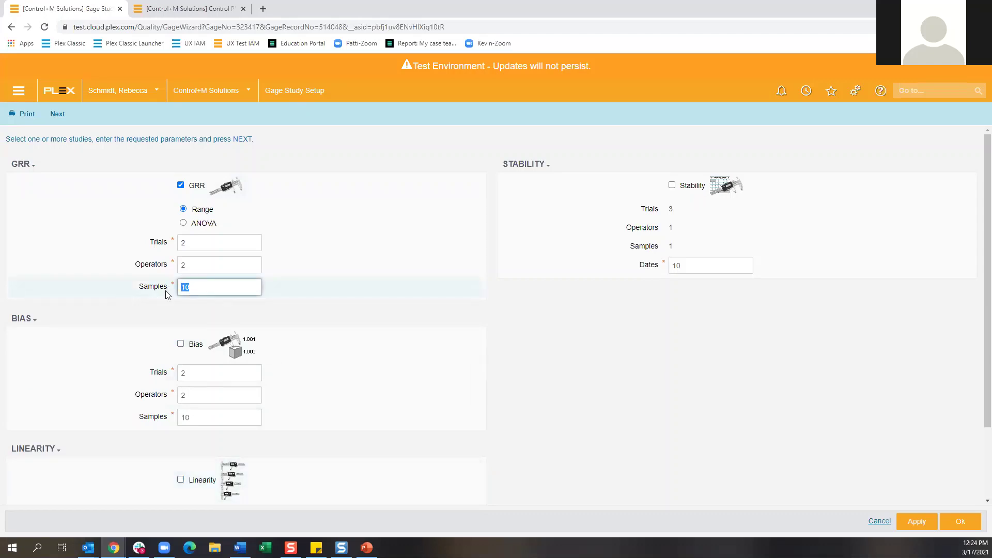
text(3)
click(563, 356)
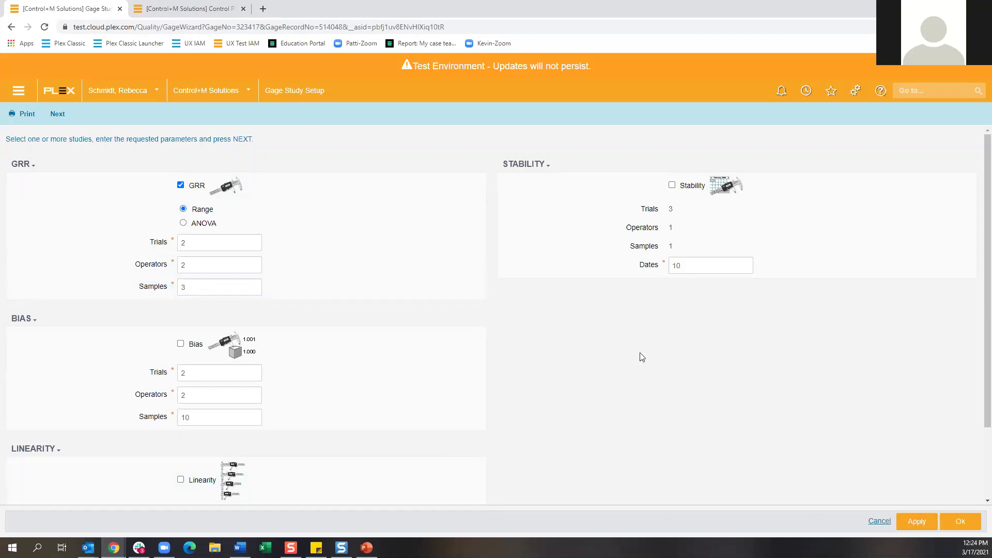
Step: Continue to the part specification and enter description Height with a maximum of 2.5 and a minimum of 2
click(58, 116)
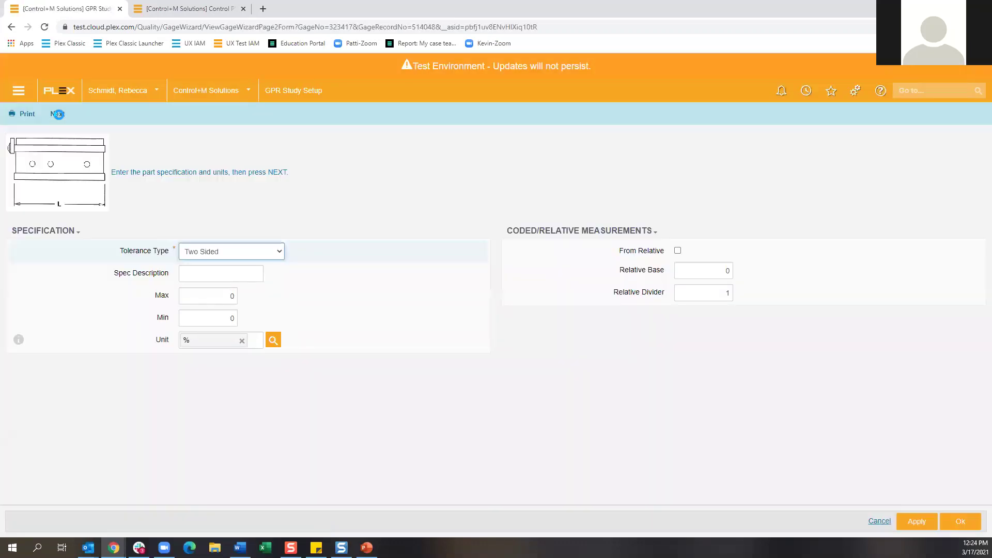
click(57, 114)
click(226, 272)
click(218, 293)
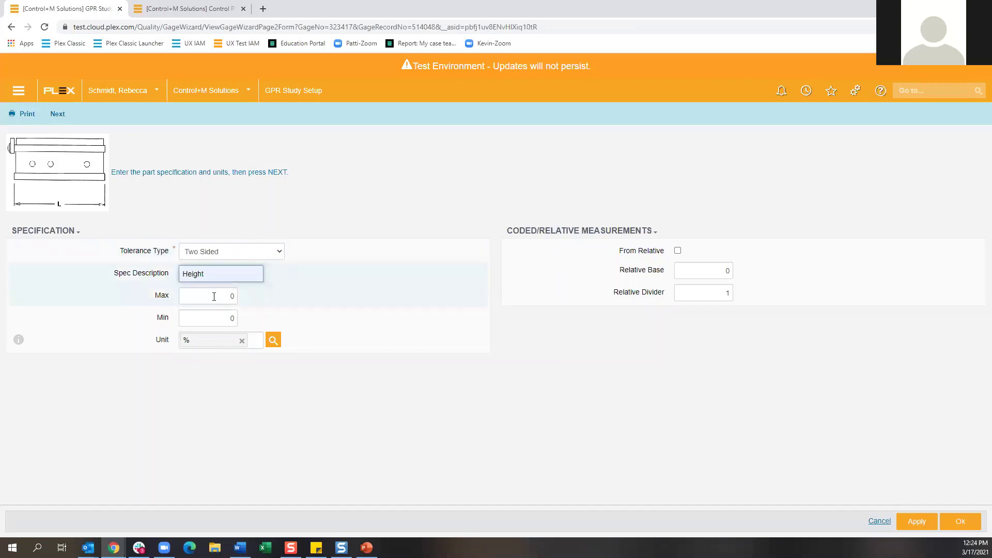
key(Tab)
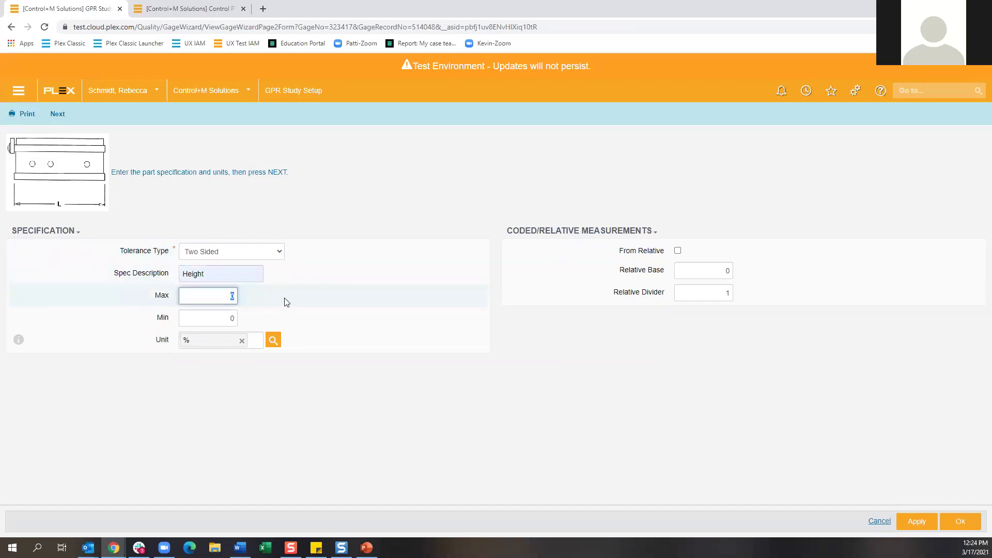
text(2.5)
key(Tab)
text(2)
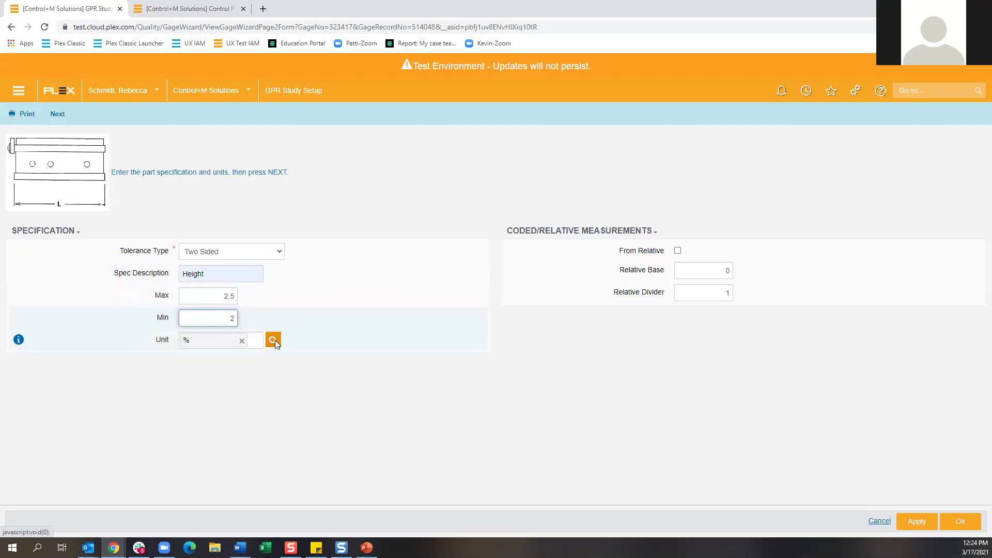
Step: Set the specification's unit to mm
click(273, 340)
scroll(443, 320, down, 3)
scroll(443, 320, down, 8)
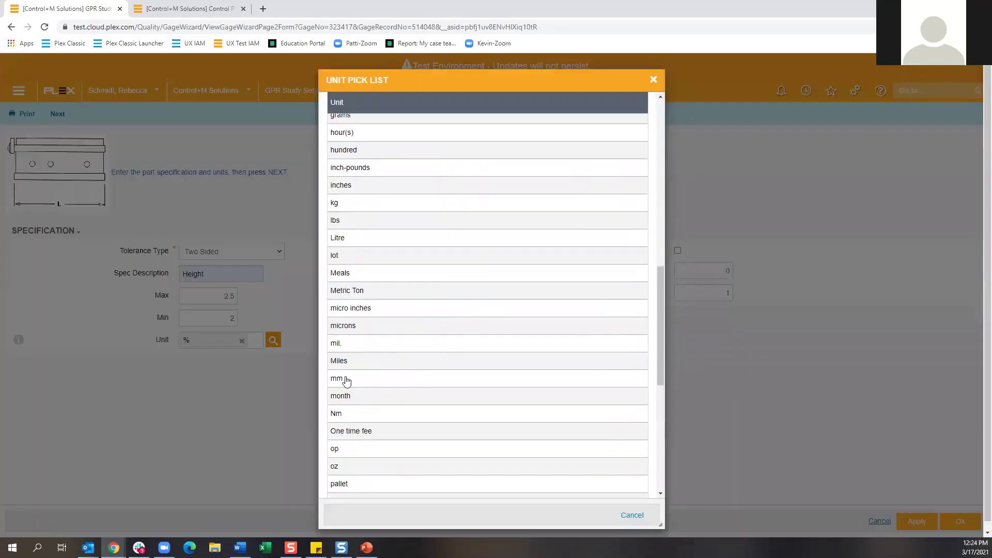
click(341, 378)
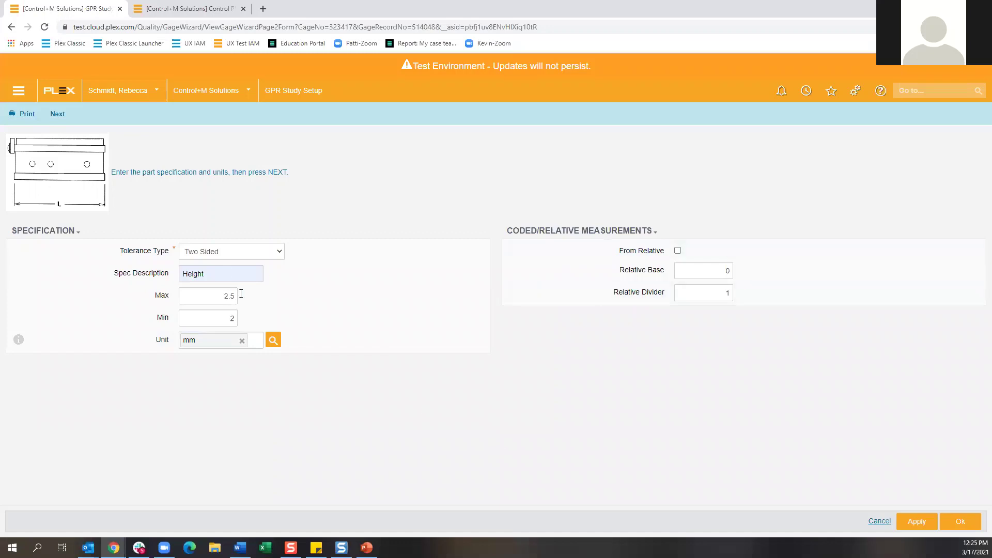
Step: Continue to the gage calibration measurements and set the actual Height value to 2.0000
click(63, 114)
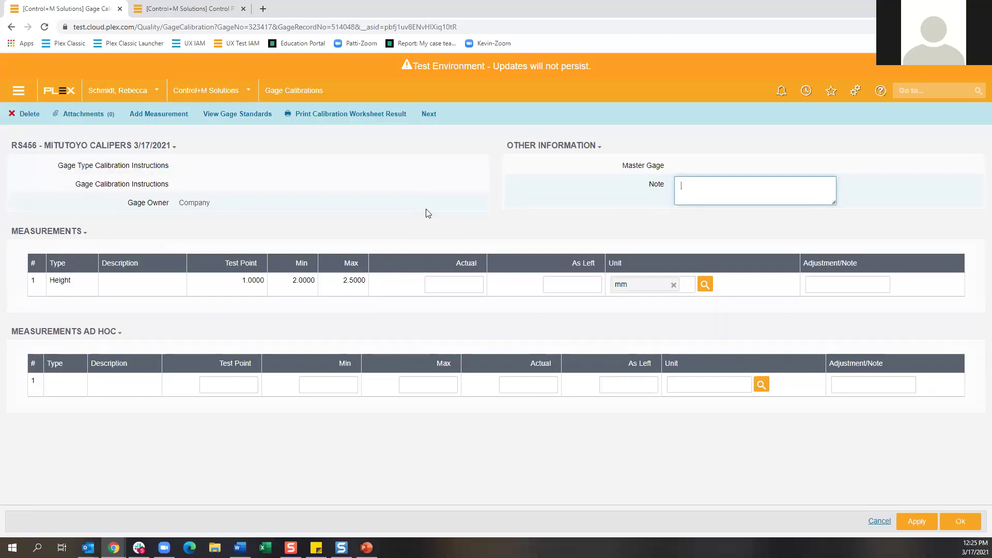
click(447, 282)
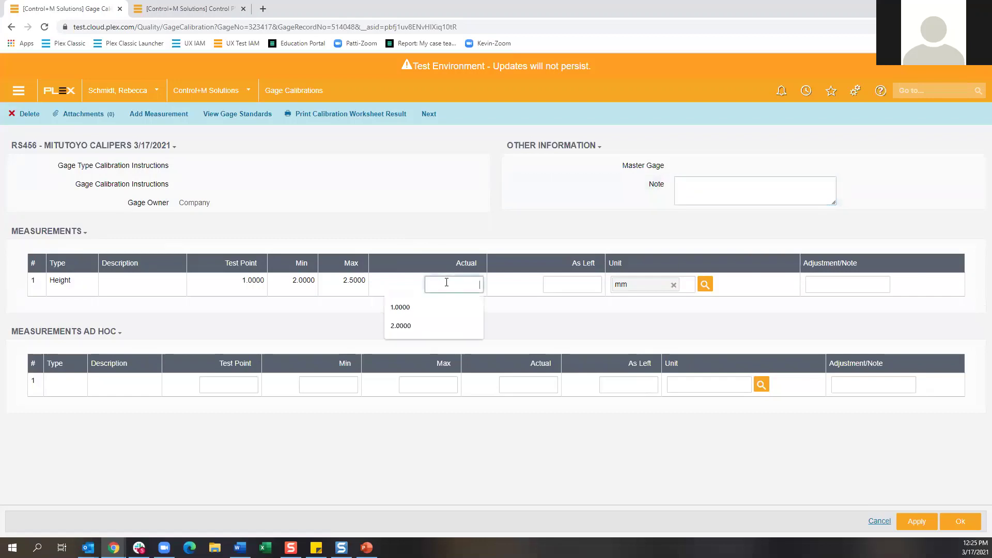
click(428, 327)
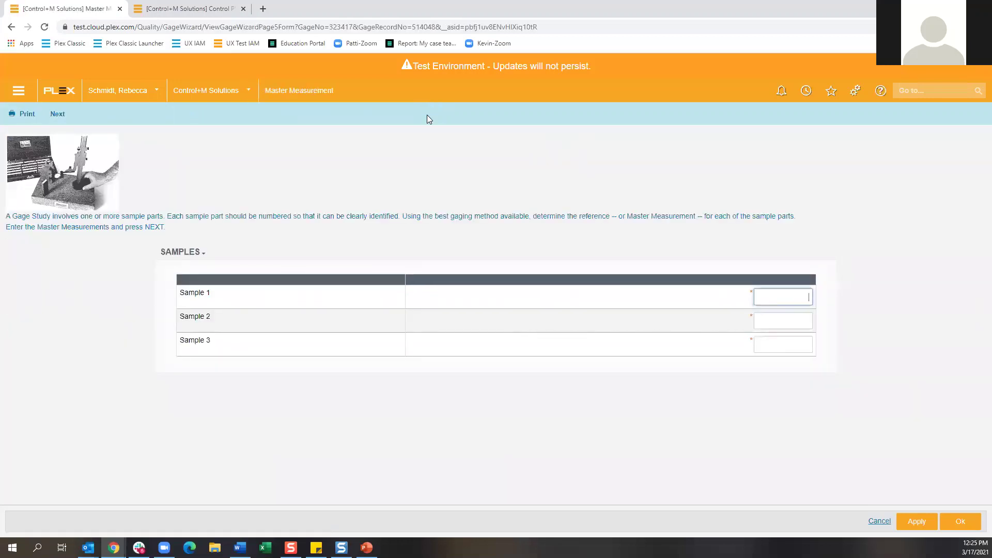
Step: Enter master measurements of 2, 1 and .5 for Samples 1 to 3 and continue to the operator setup
click(777, 297)
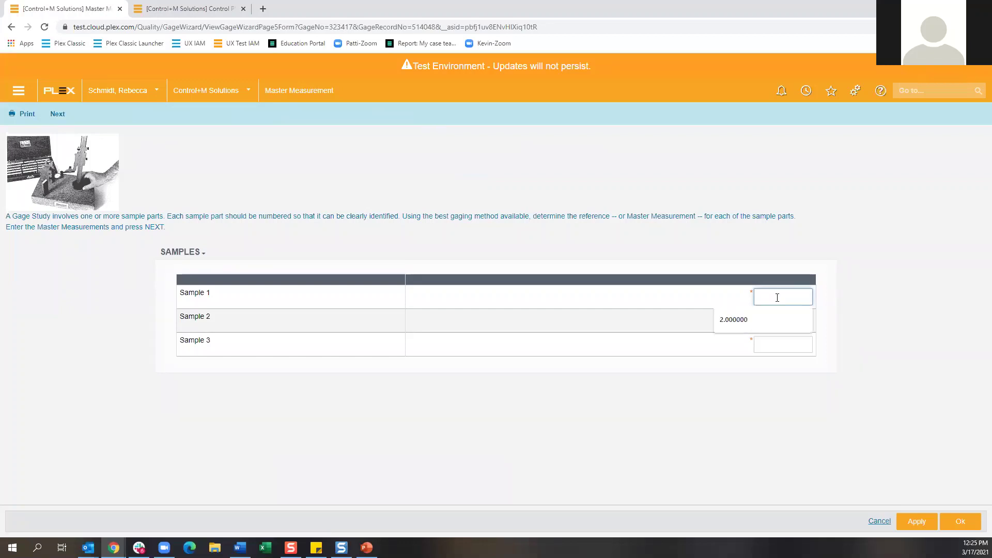
click(780, 320)
click(803, 323)
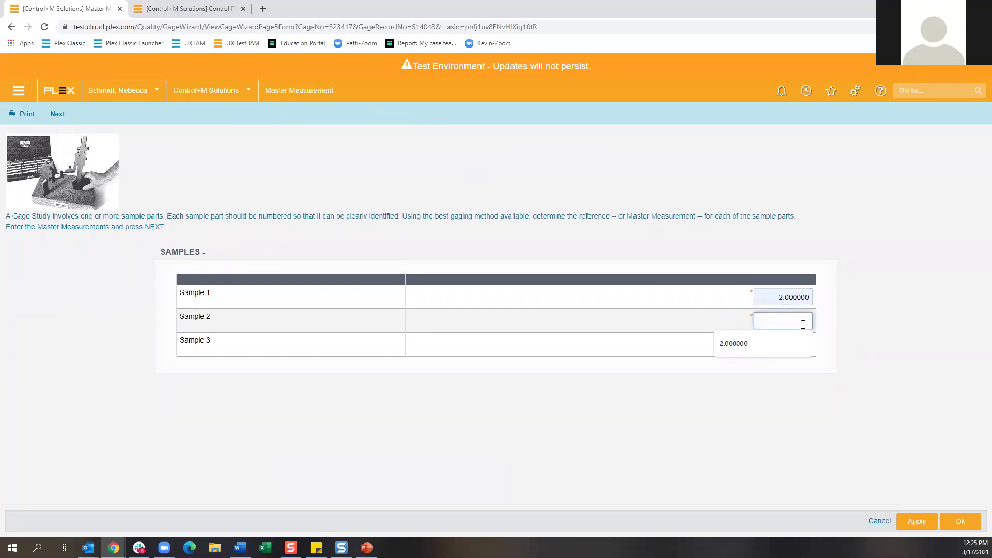
text(1)
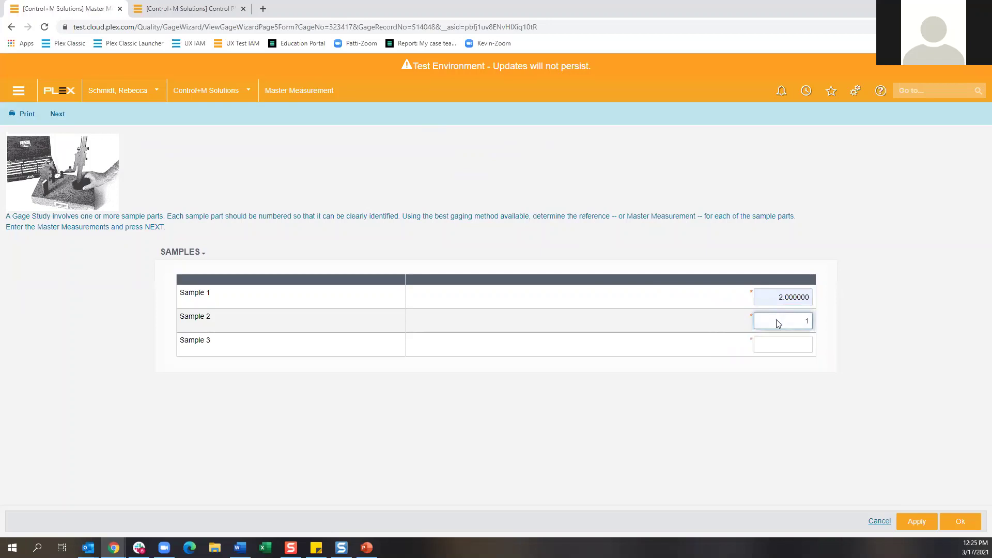
click(788, 348)
text(.)
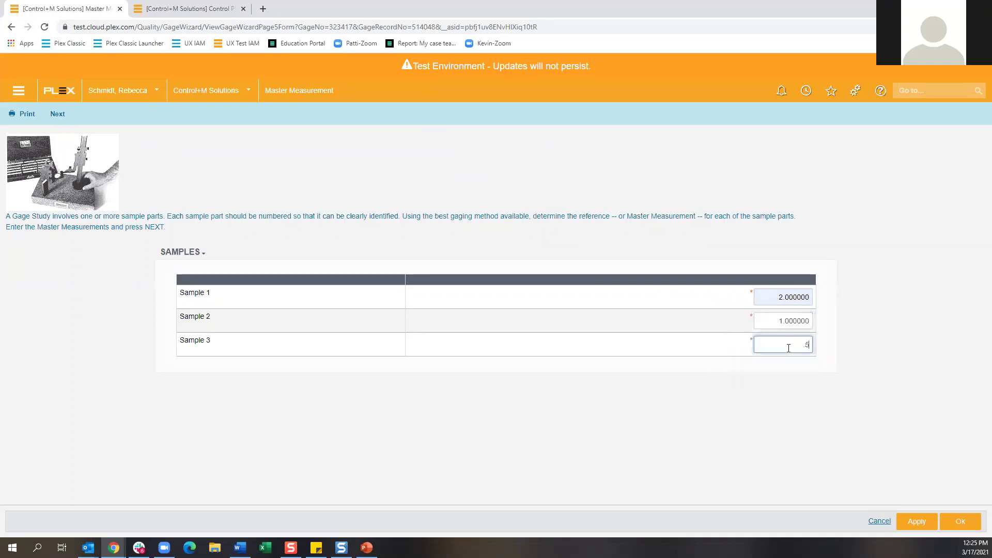
text(5)
click(770, 406)
click(58, 114)
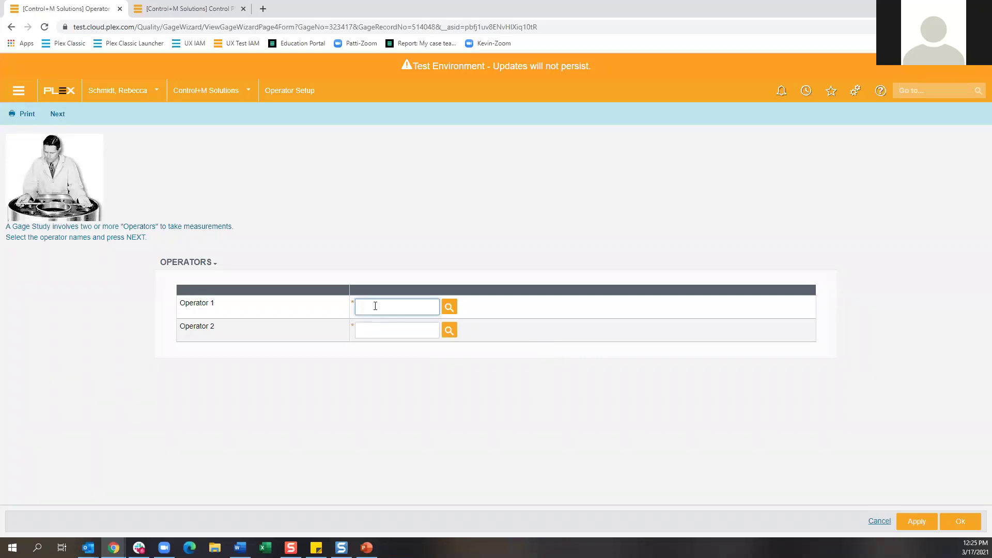
Step: Assign employees as Operator 1 and Operator 2 by their names and continue to the operator measurements
text(midt)
key(Tab)
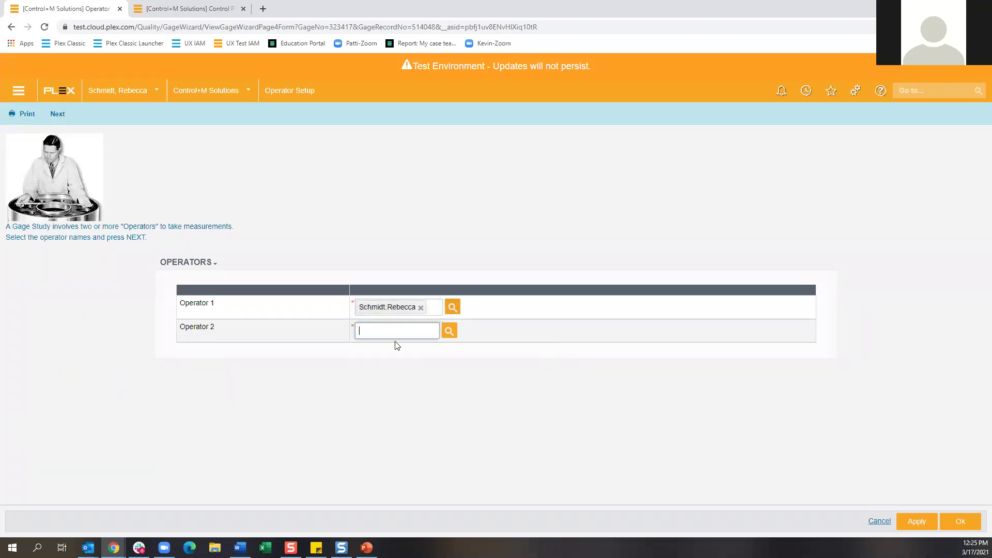
text(now)
key(Tab)
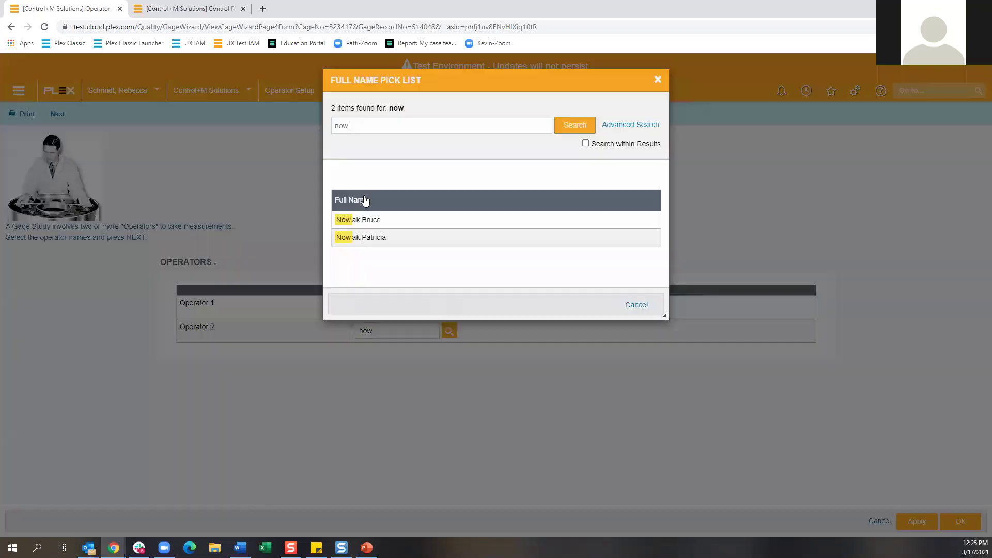
click(370, 219)
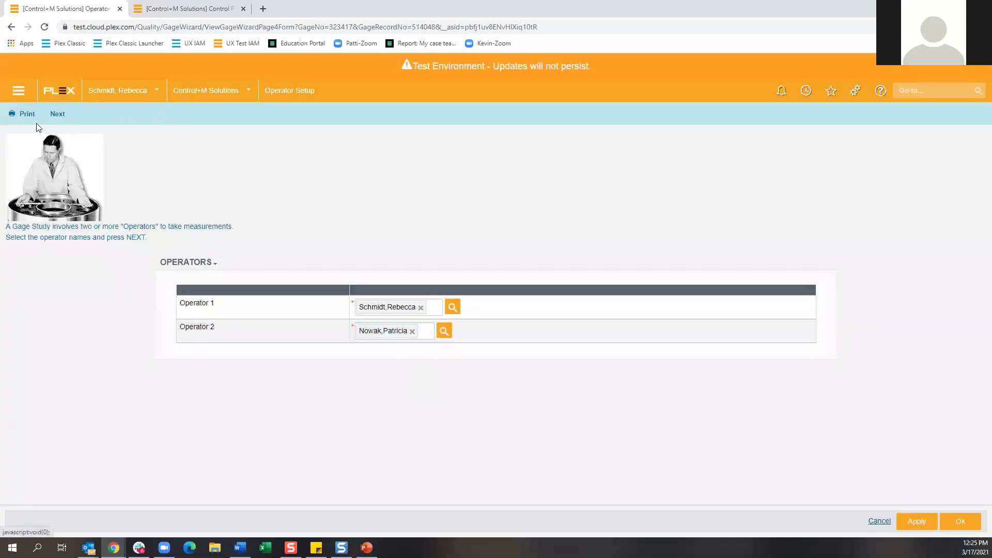
click(57, 115)
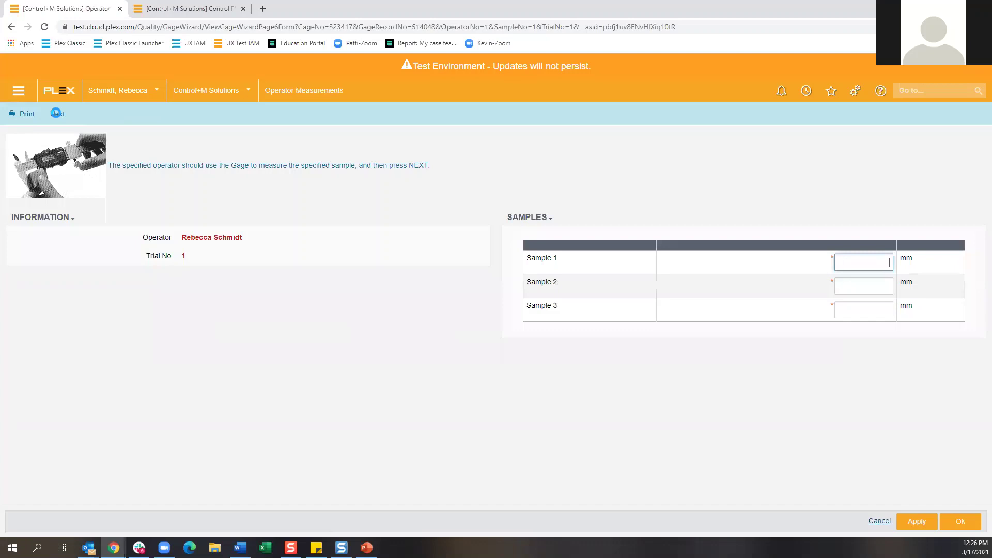
Step: Record 2.000000 mm for all three samples in the first operator's trial 1 and continue
click(848, 262)
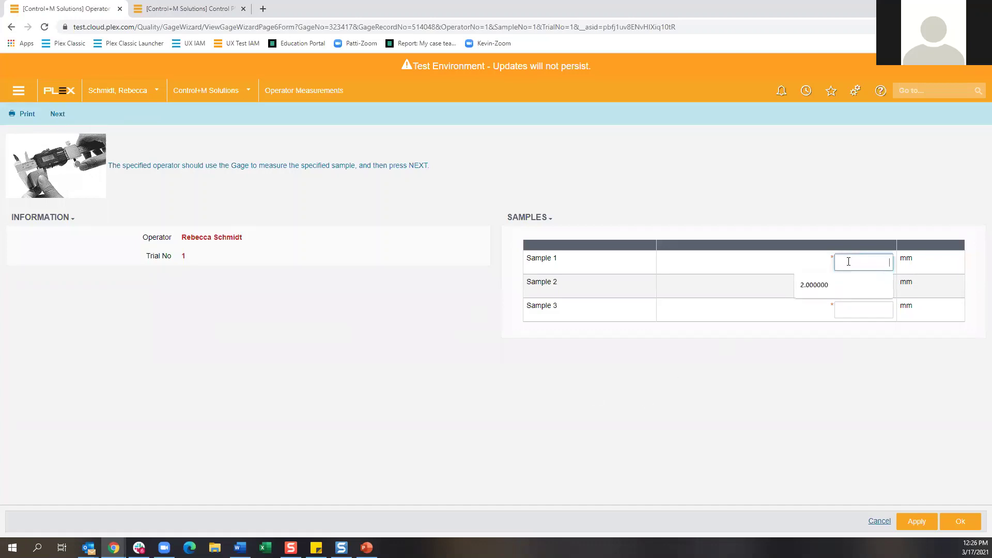
click(842, 285)
click(843, 284)
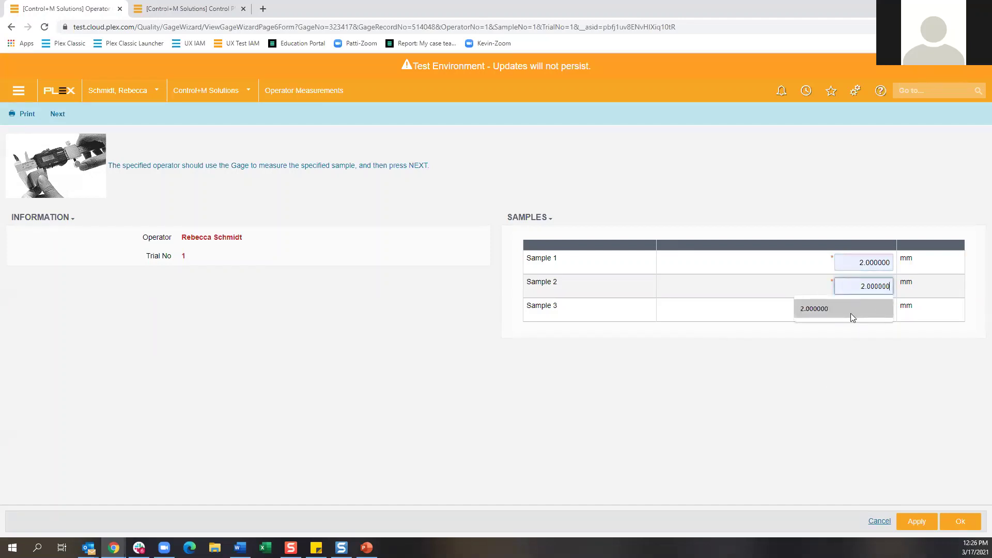
click(848, 313)
click(860, 311)
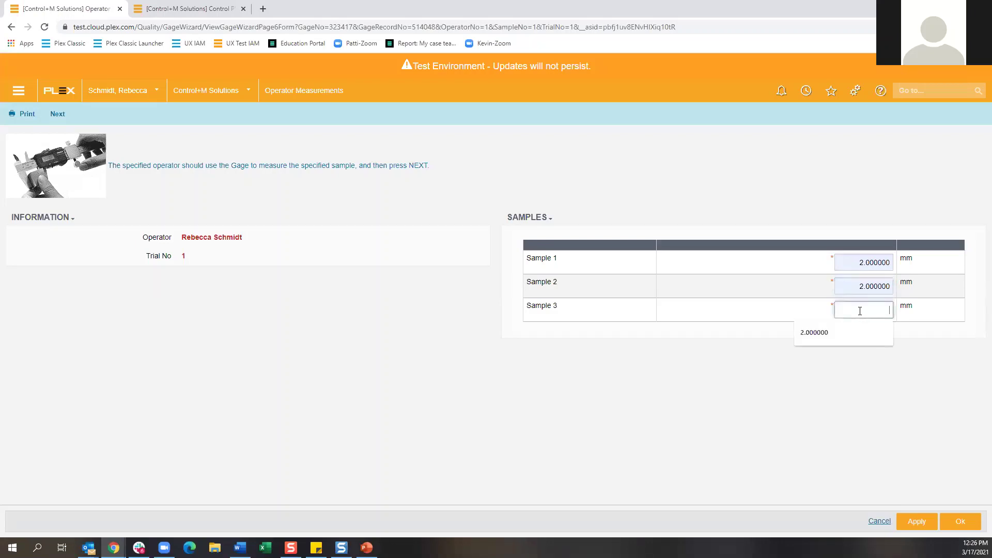
click(846, 331)
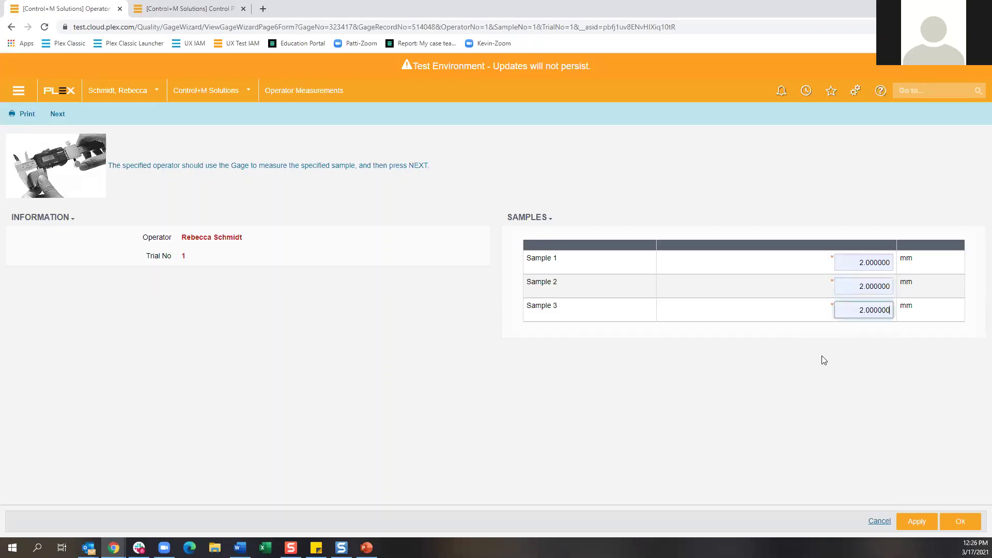
click(57, 113)
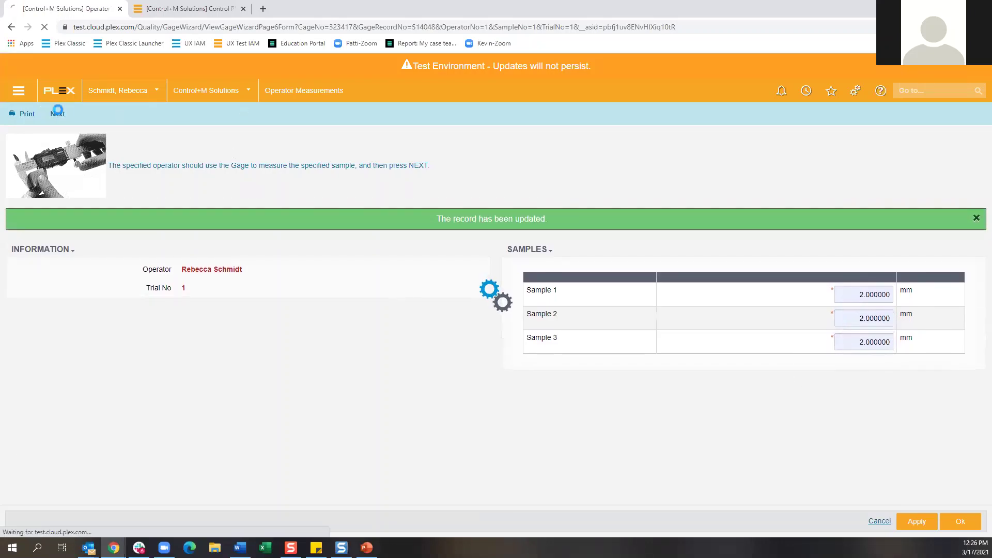
Step: Record 2.000000 mm for all three samples in the first operator's trial 2 and continue
click(868, 262)
click(873, 280)
click(872, 286)
click(850, 310)
click(851, 310)
click(852, 335)
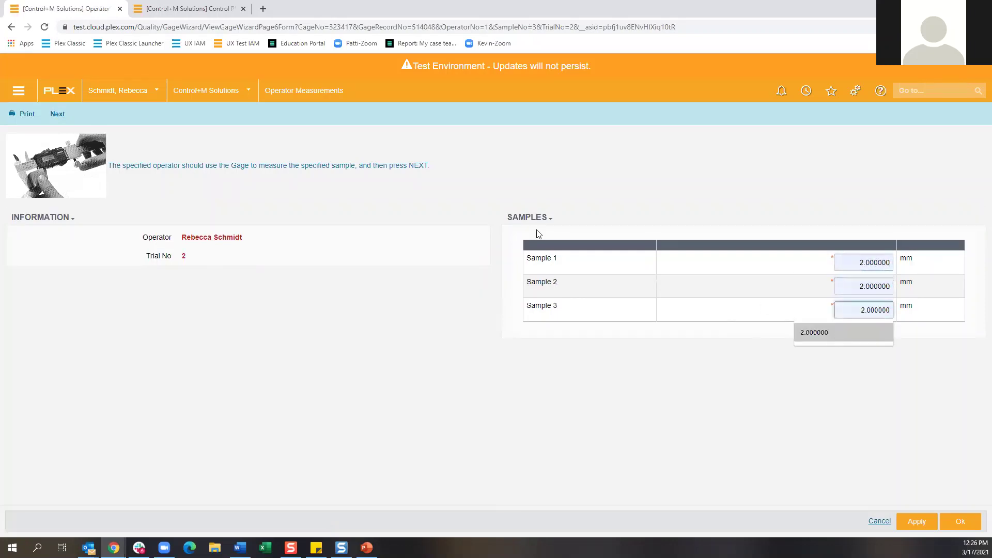
click(58, 113)
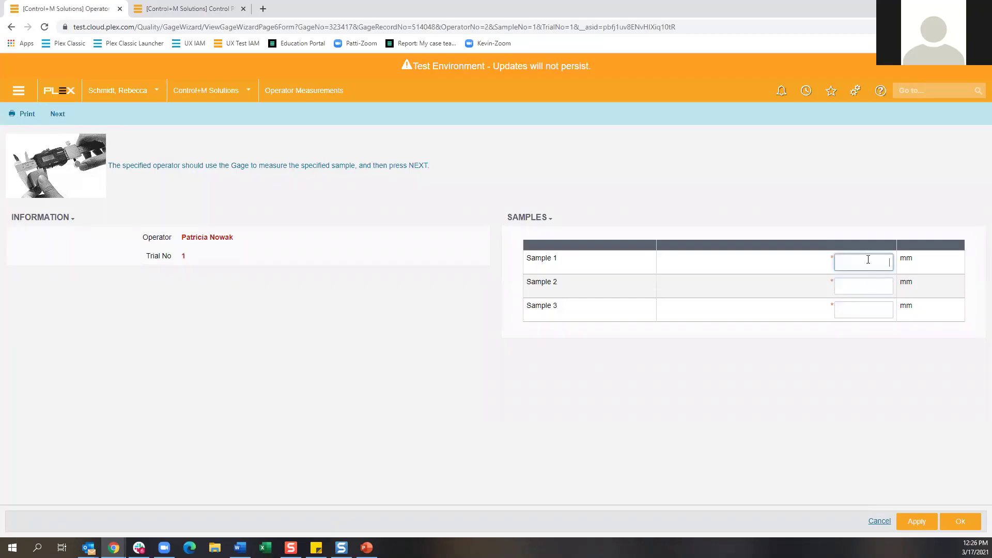
Step: Record 1, 1 and .5 mm for Samples 1 to 3 in the second operator's trial 1 and continue
click(869, 260)
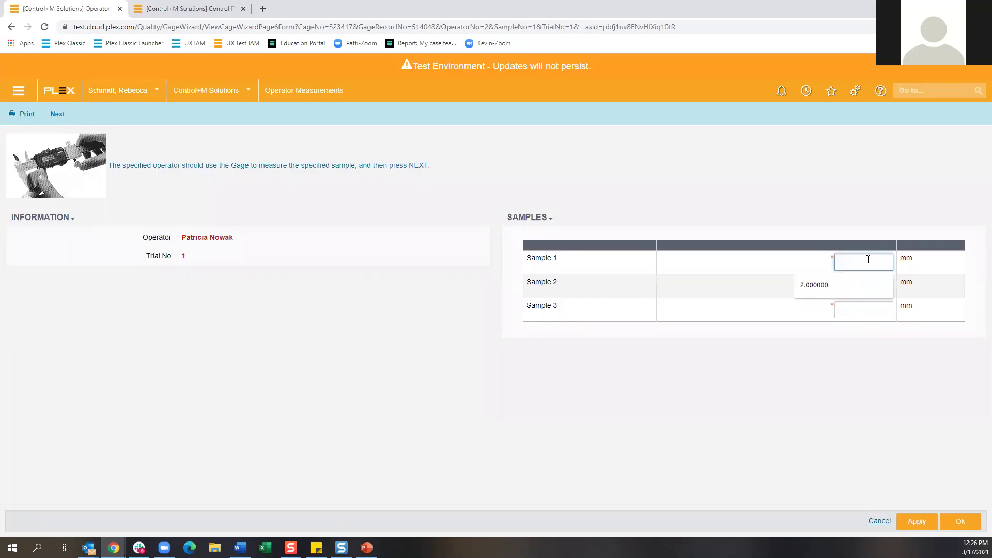
text(1)
click(880, 284)
text(1)
click(877, 308)
text(.5)
click(57, 114)
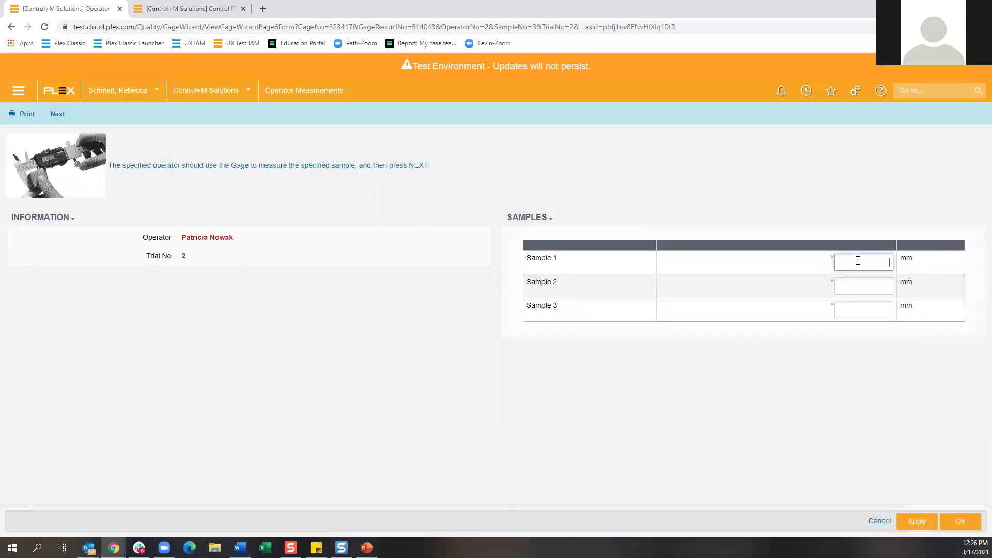
Step: Record 2.000000 mm for all three samples in the second operator's trial 2 and continue to the study results
click(857, 261)
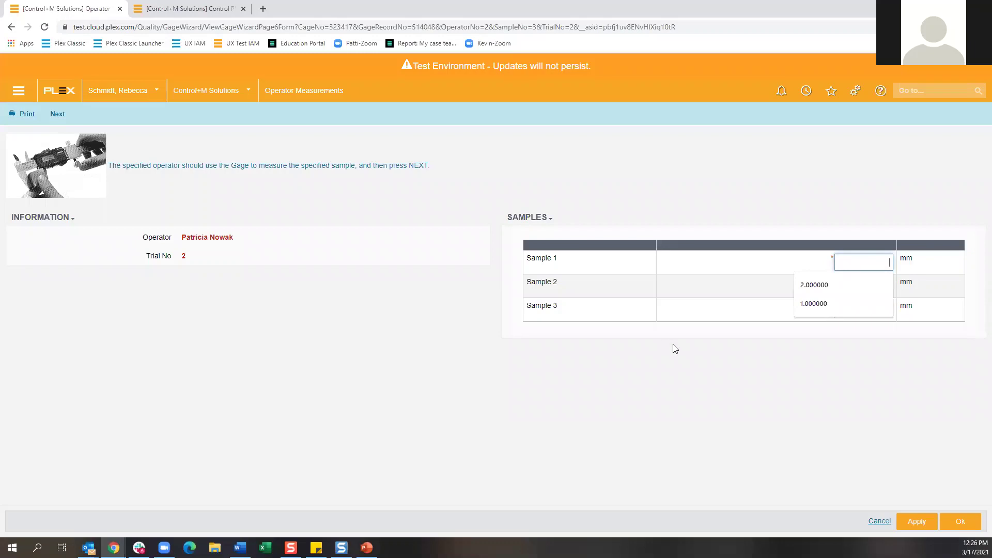
click(822, 285)
click(853, 286)
click(845, 310)
click(858, 310)
click(850, 328)
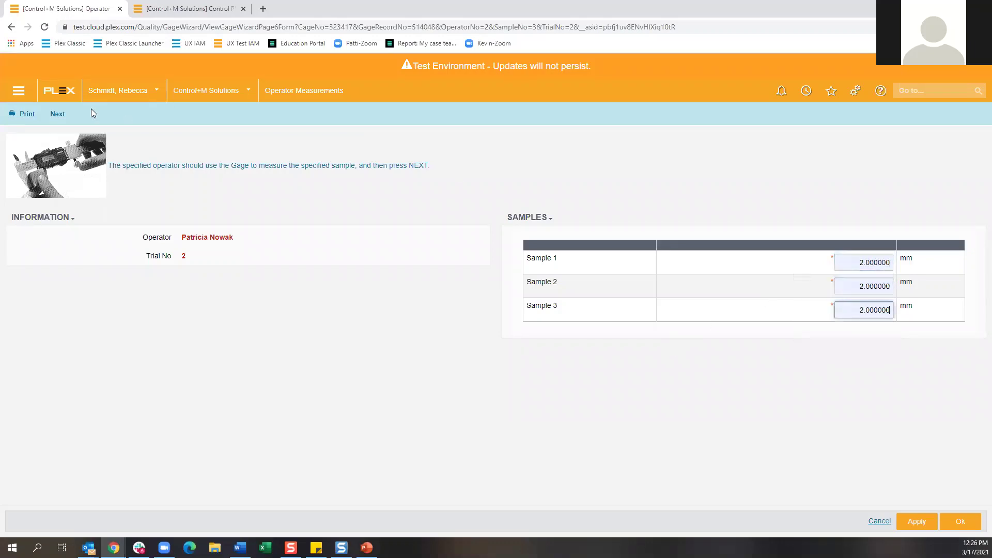
click(57, 116)
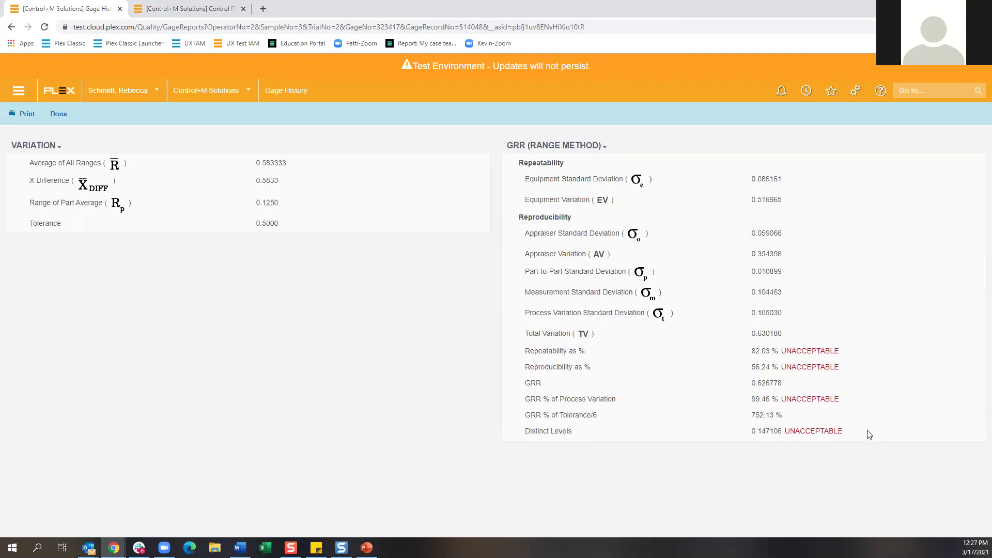
Step: Review the Distinct Levels result of the GRR range-method report and finish the gage study
drag(853, 434, 779, 432)
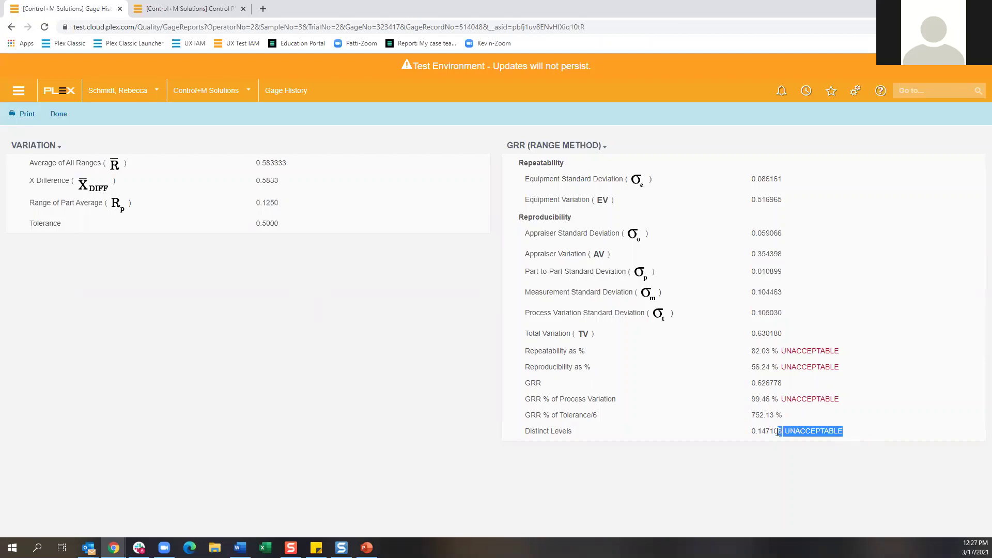
click(784, 459)
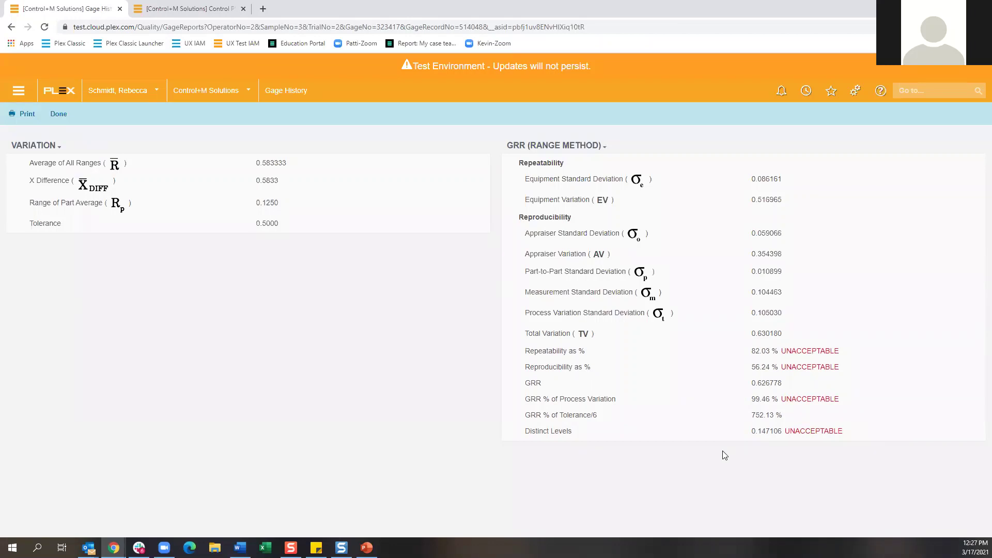
click(58, 117)
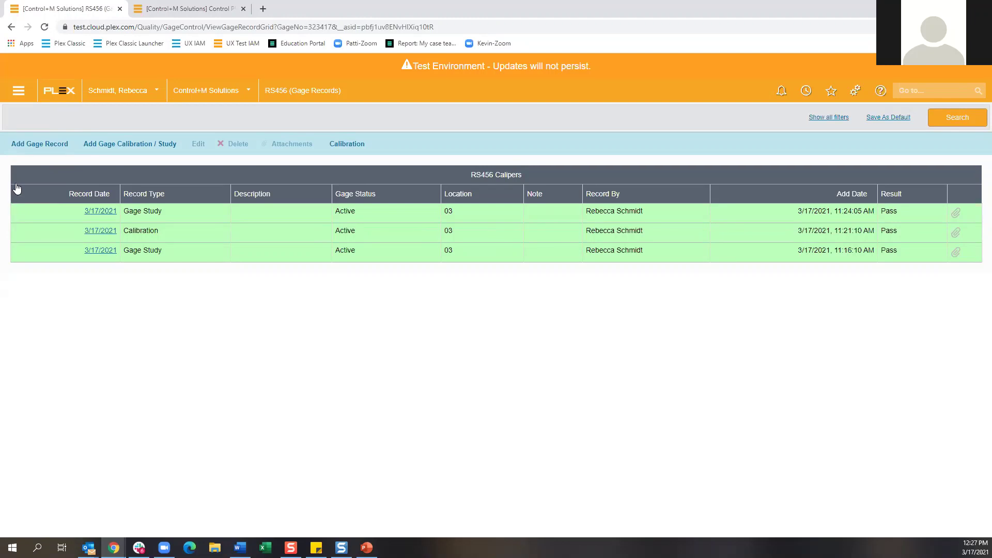
Step: View the form for adding a gage calibration/study record to RS456 and return to its gage records
click(114, 147)
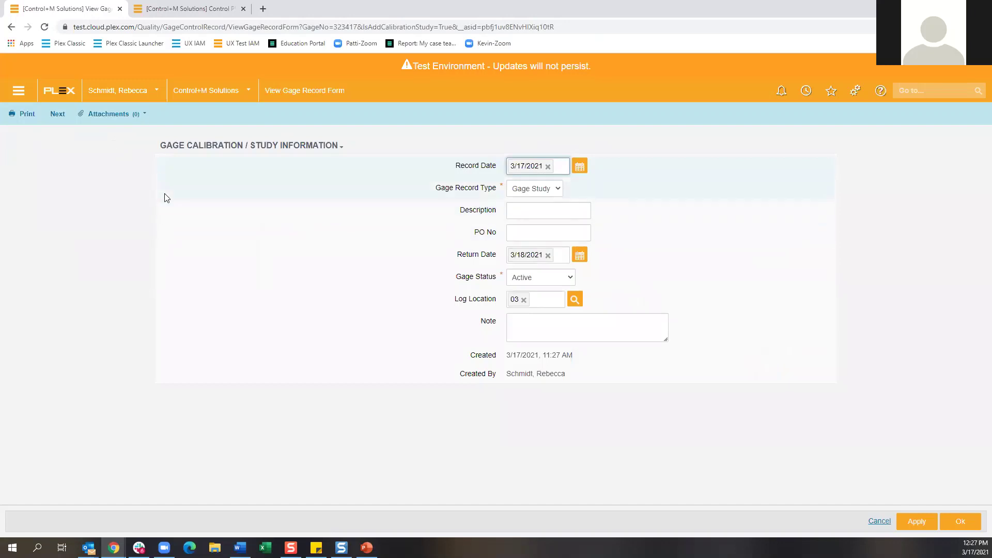
click(10, 26)
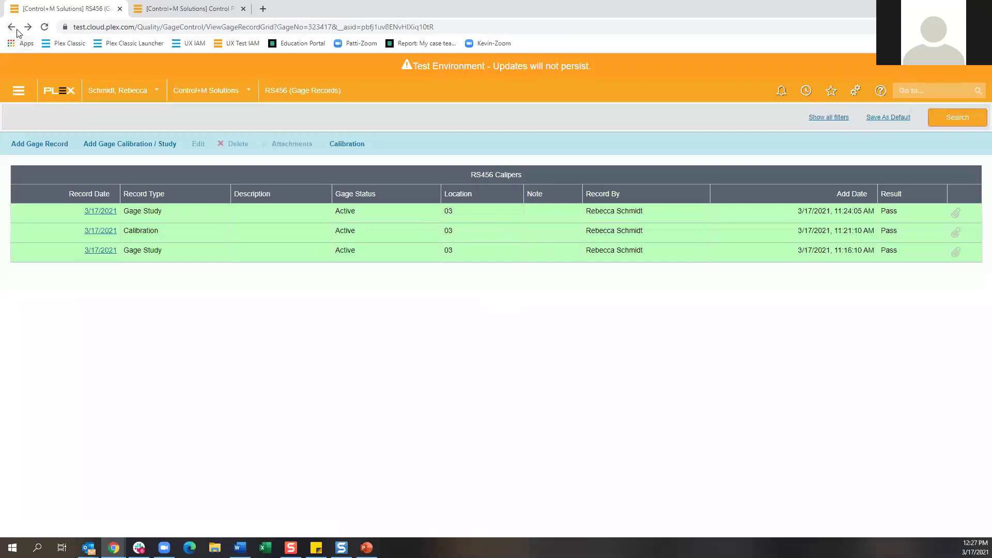
Step: Add a gage calibration/study record to RS456 with the record type Calibration and continue to its measurements
click(111, 149)
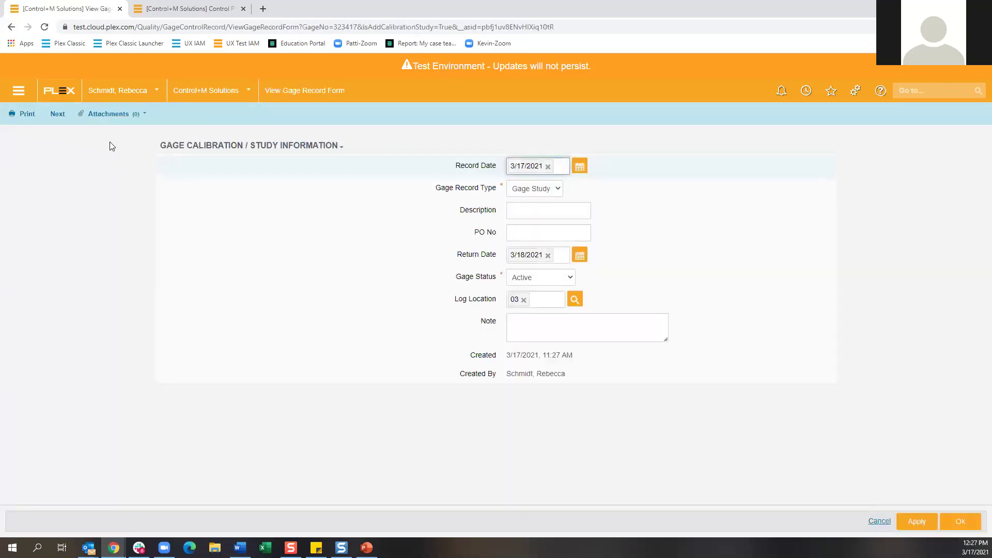
click(536, 191)
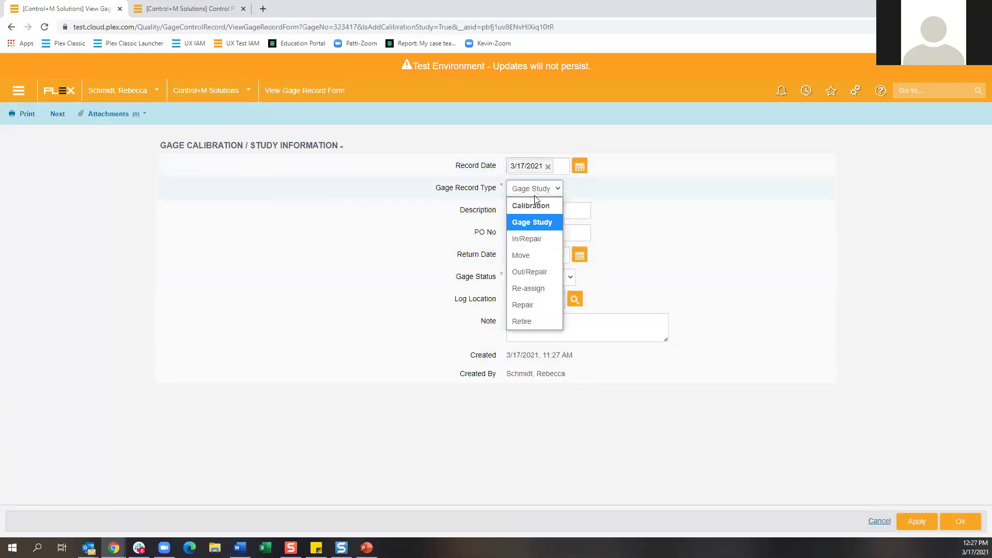
click(536, 202)
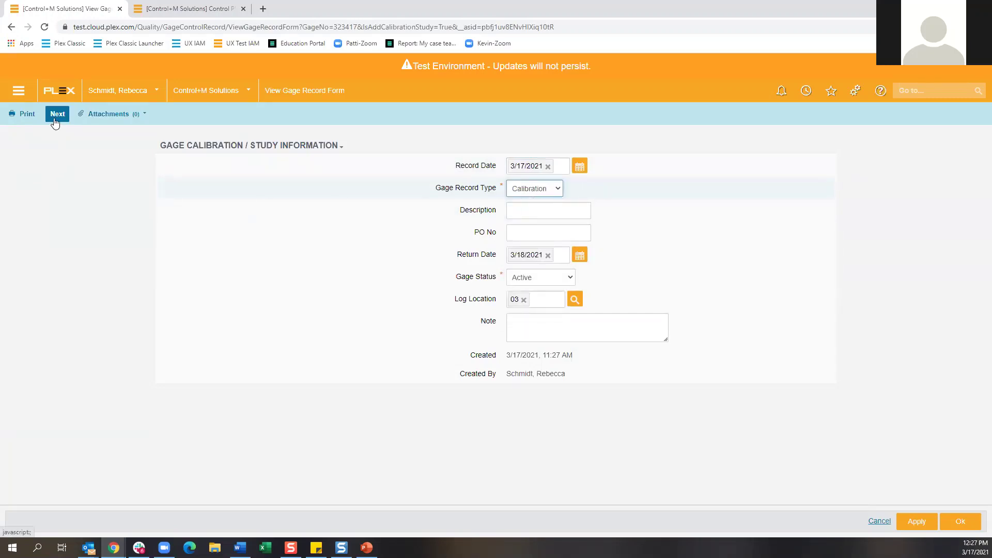
click(57, 114)
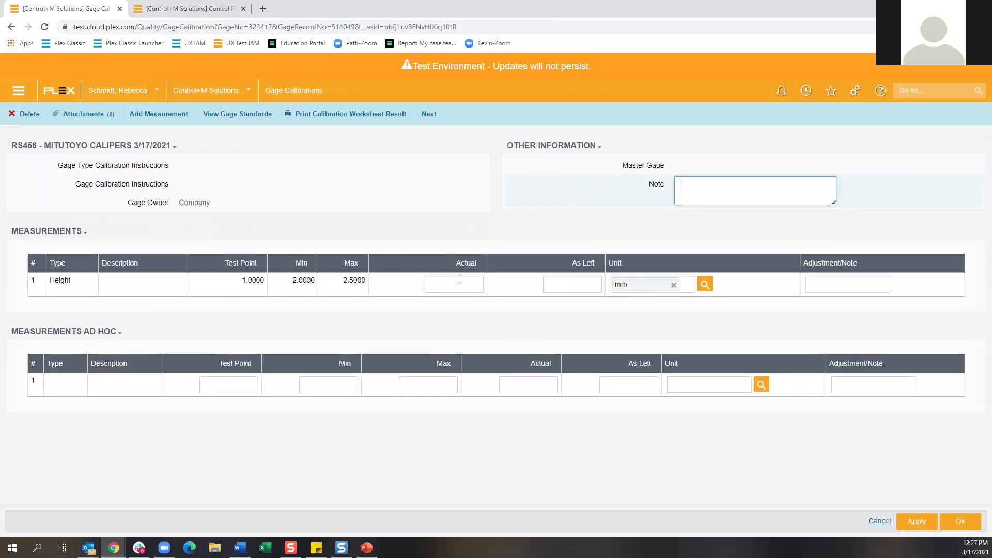
Step: Record 2.0000 mm as the actual Height measurement and complete the calibration of RS456
click(461, 282)
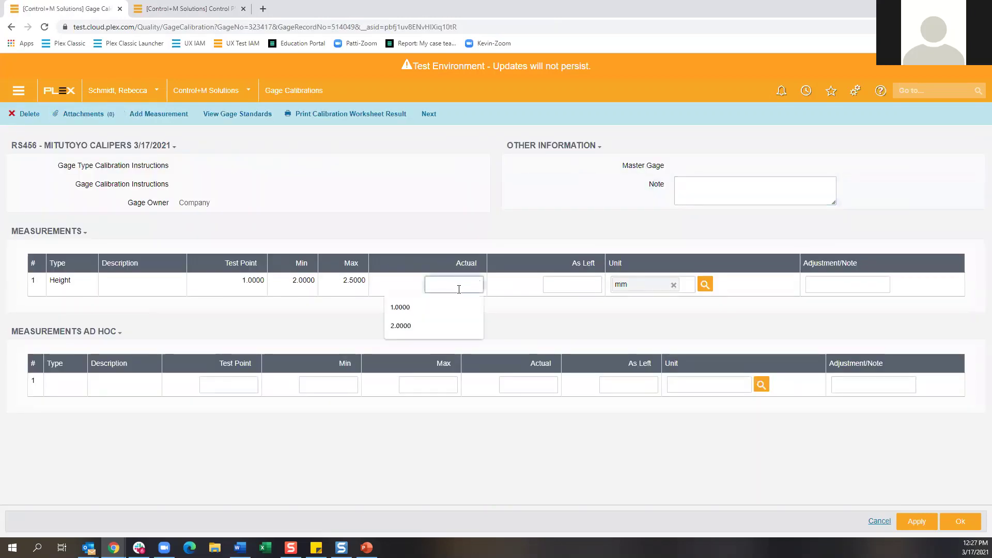
click(419, 321)
click(443, 313)
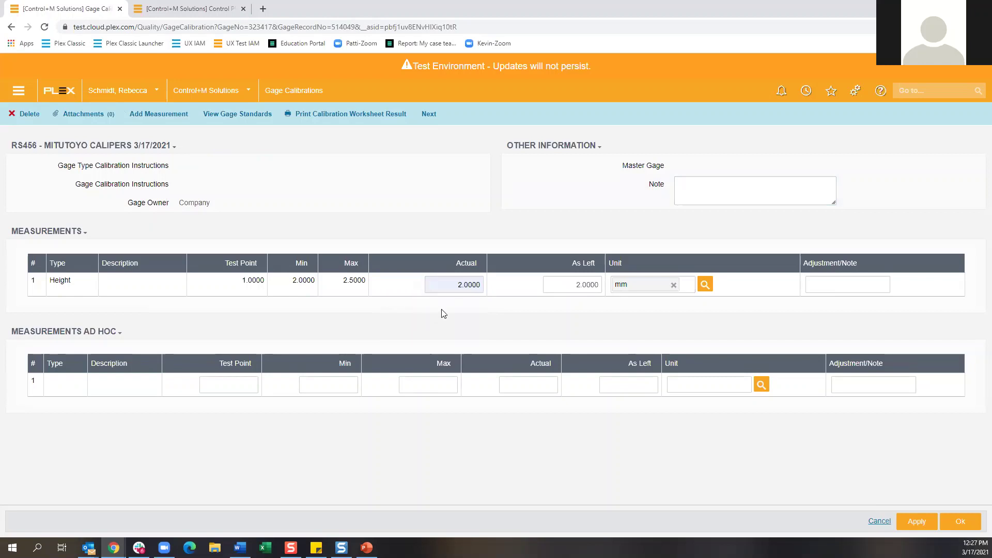
click(429, 115)
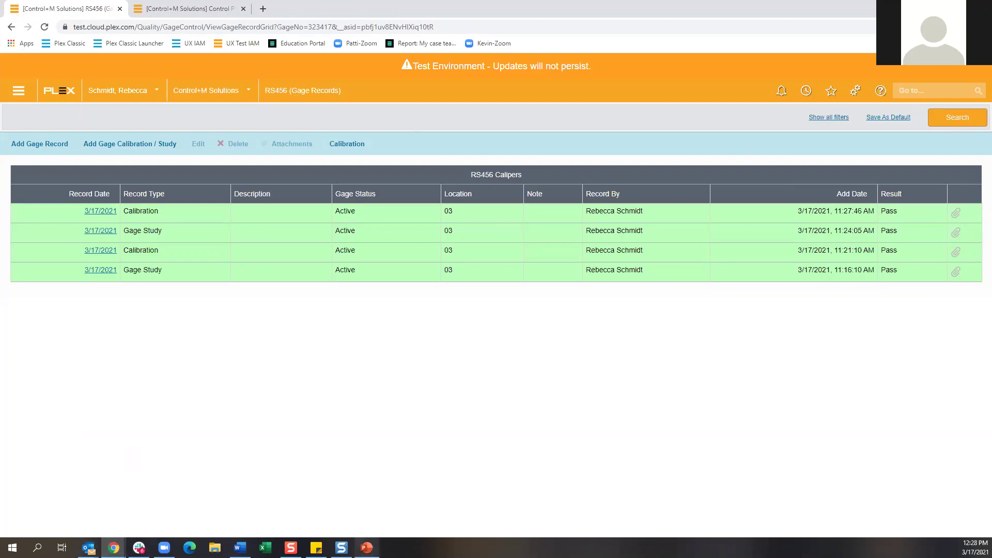
Step: Switch to PowerPoint, present the slide show from the "How to use it?" slide and advance to the Optional Items slide
click(367, 547)
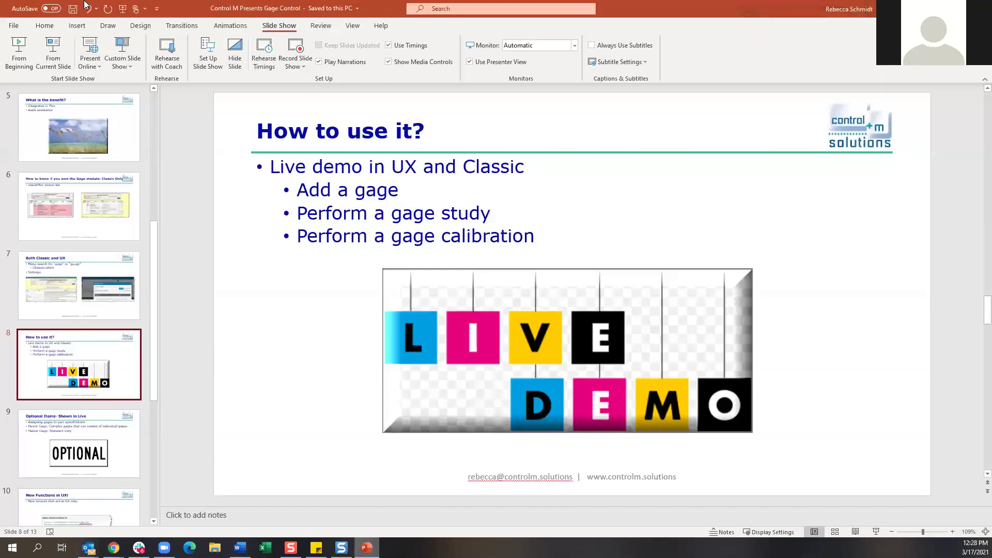
click(54, 63)
click(57, 154)
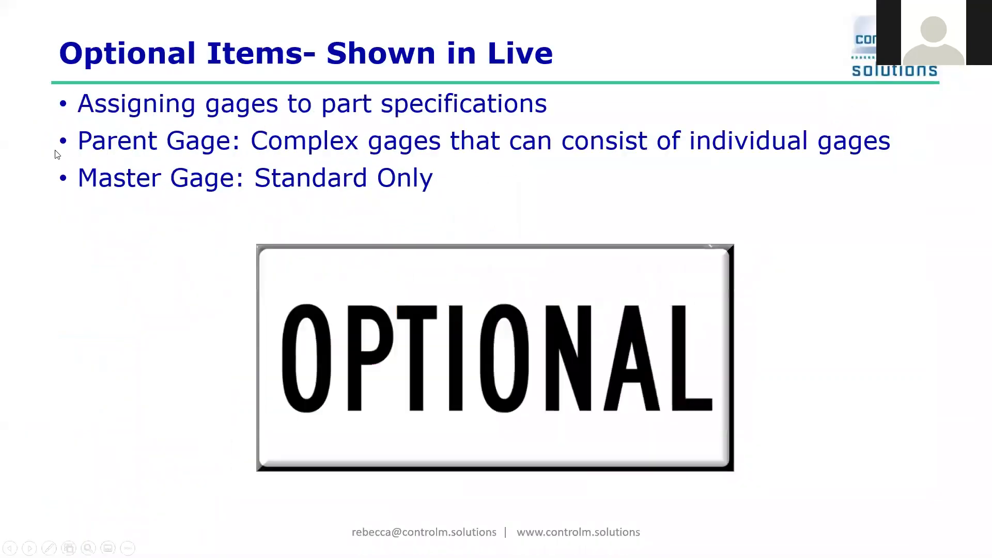
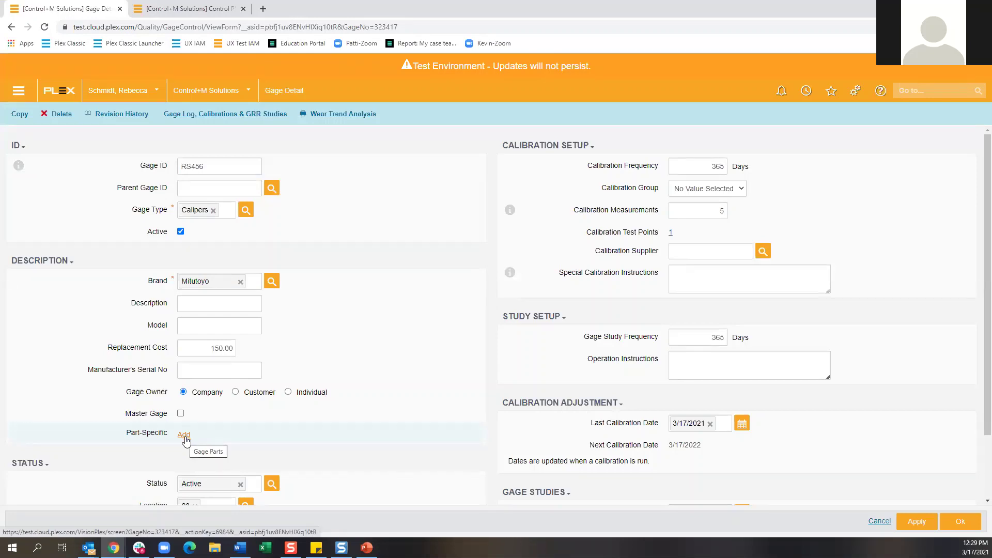
Step: Start a part-specific gage part record from the gage detail for gage RS456 and part RS Roof Rail
click(184, 436)
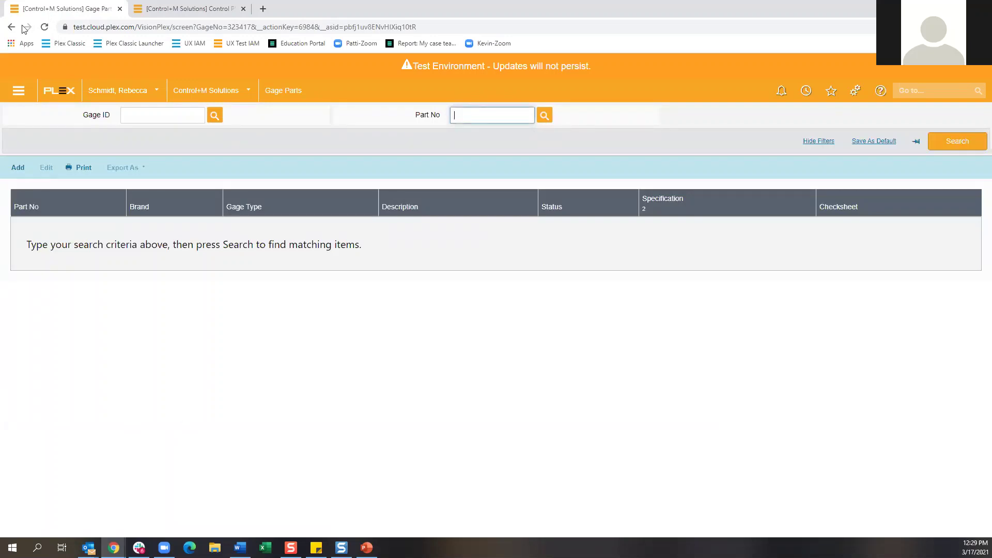
click(18, 173)
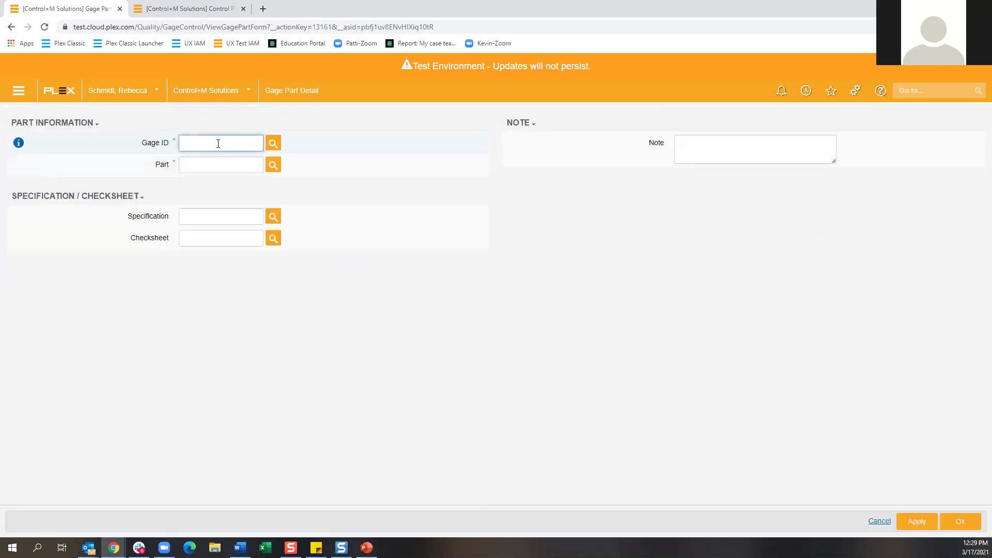
text(1456)
click(368, 200)
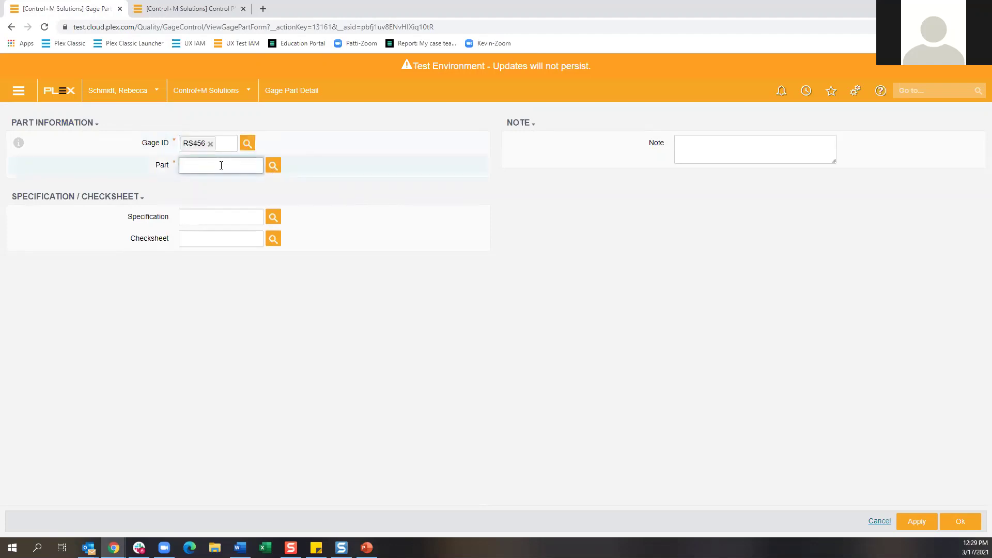
text(r)
text(oof)
key(Tab)
Step: Assign specification 1-Caliper Spec(2.00000) and checksheet Packaging/First Piece, save the gage part record and list all gage parts
click(226, 216)
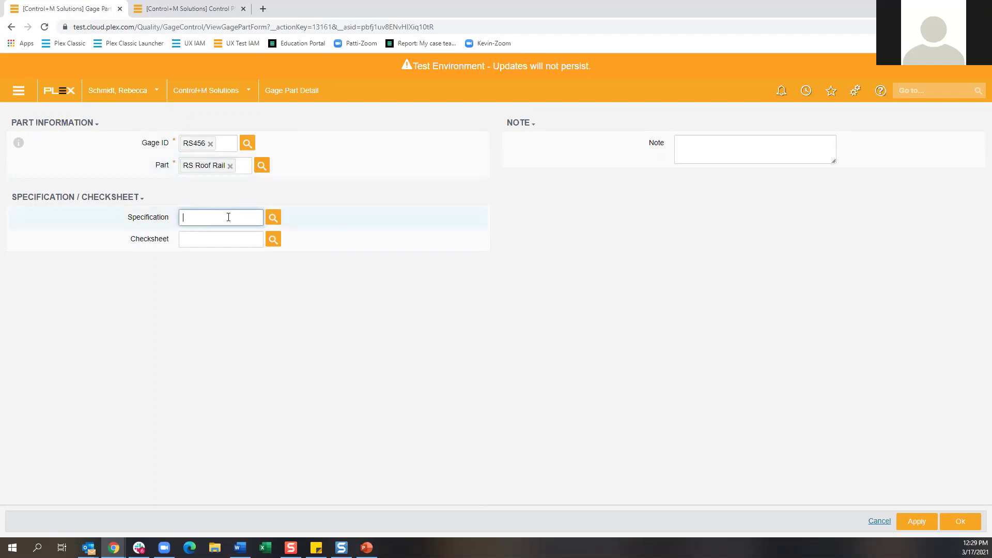
click(274, 219)
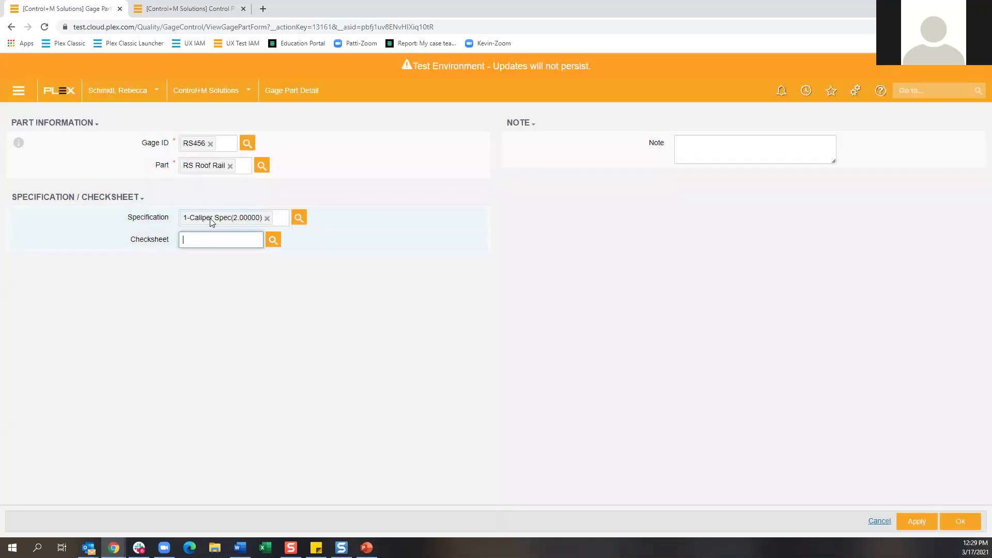
click(272, 241)
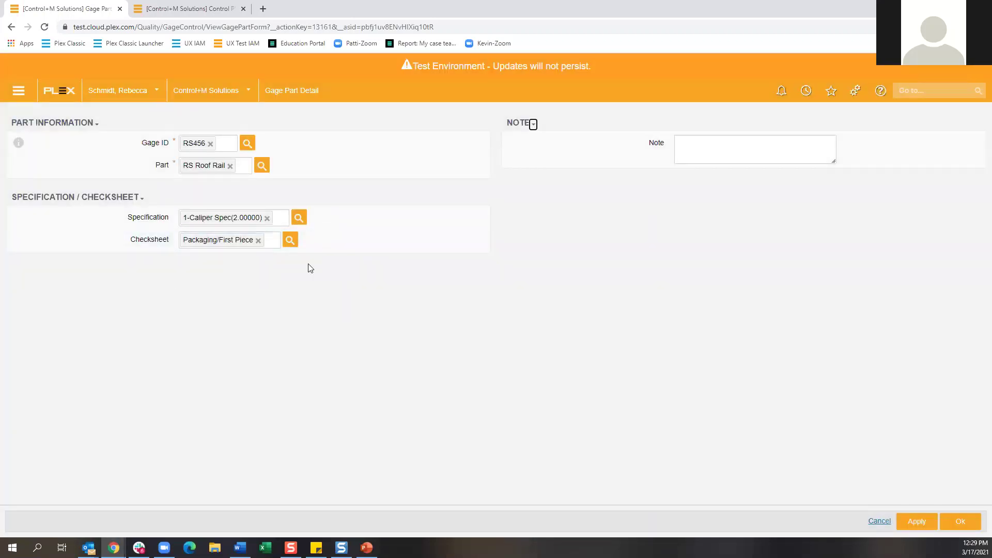
click(954, 523)
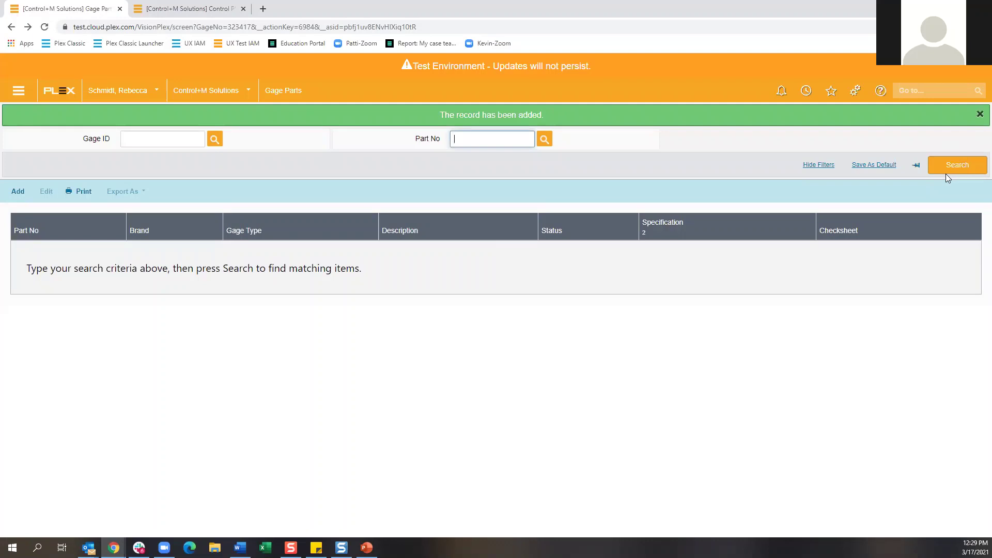
click(948, 170)
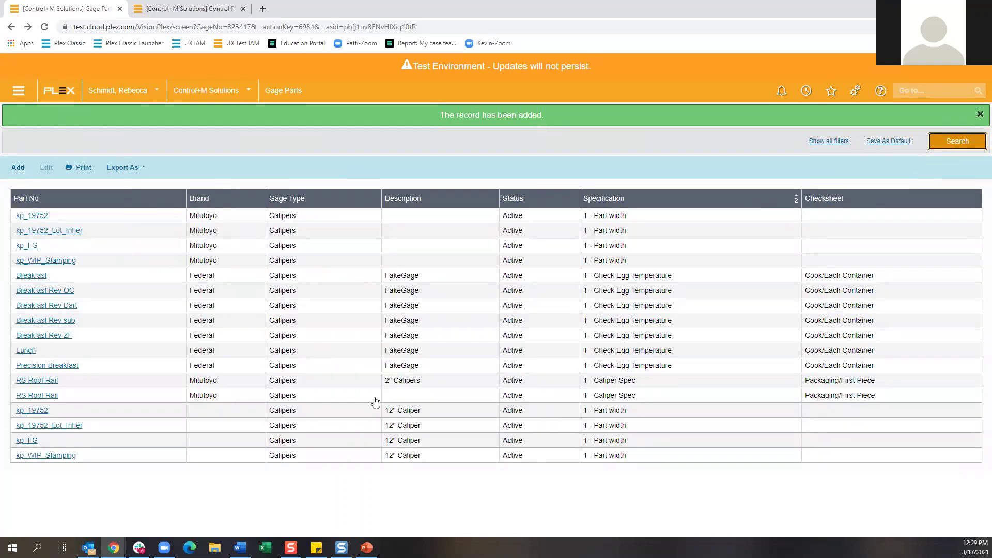
Step: View the First Piece checksheet of the Packaging operation in the RS Roof Rail control plan
click(189, 10)
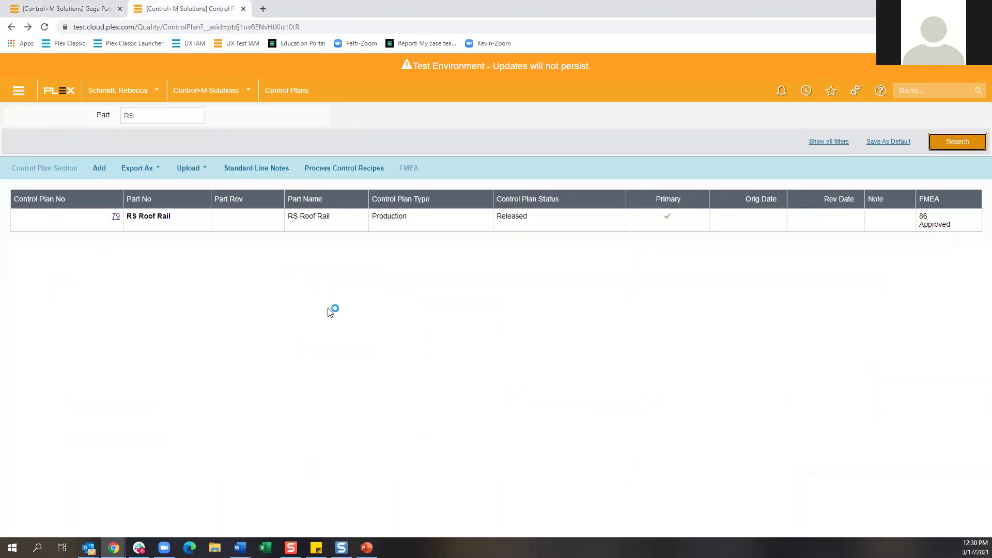
click(968, 145)
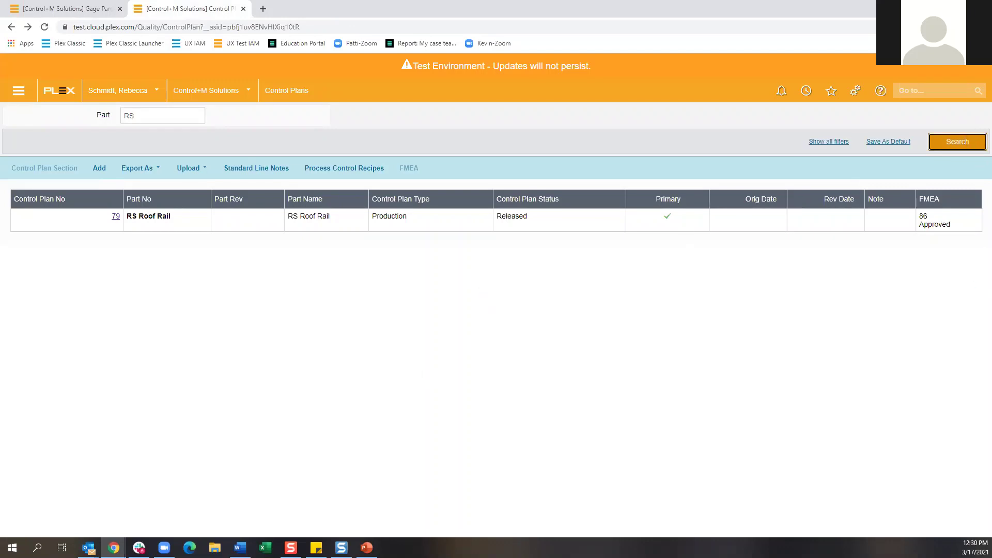
click(116, 217)
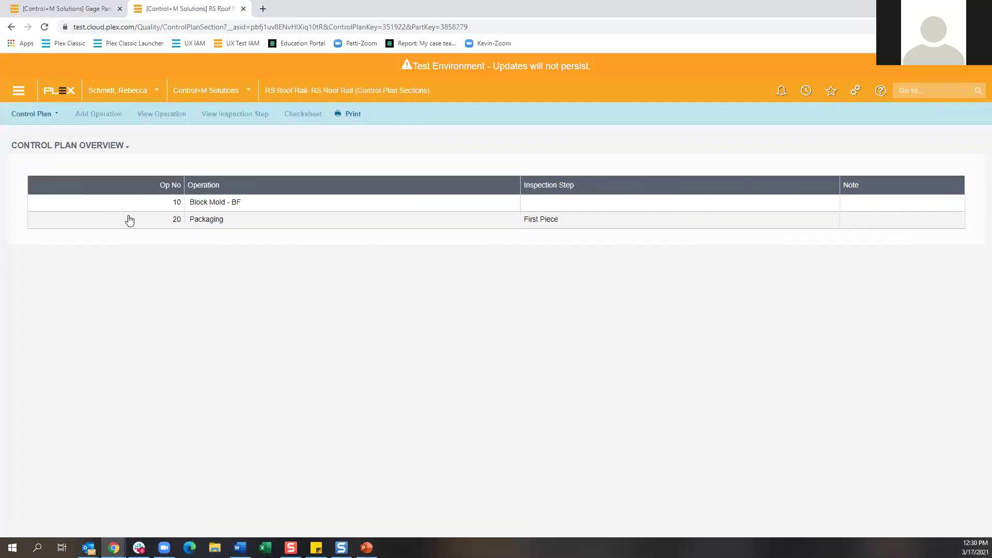
click(242, 224)
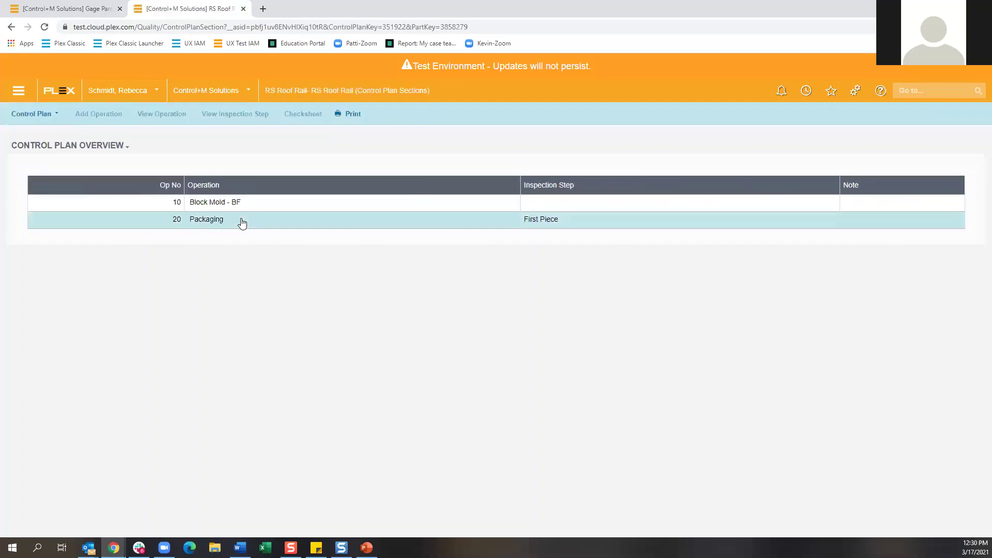
click(305, 117)
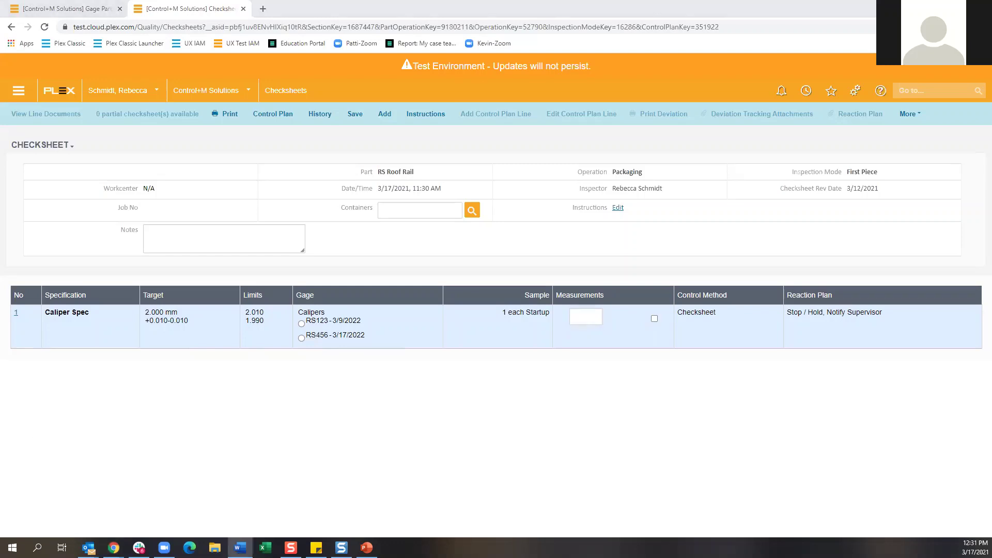
Step: Go back from the gage parts to the gage list, view the details of gage RS123 and return to the list
click(79, 11)
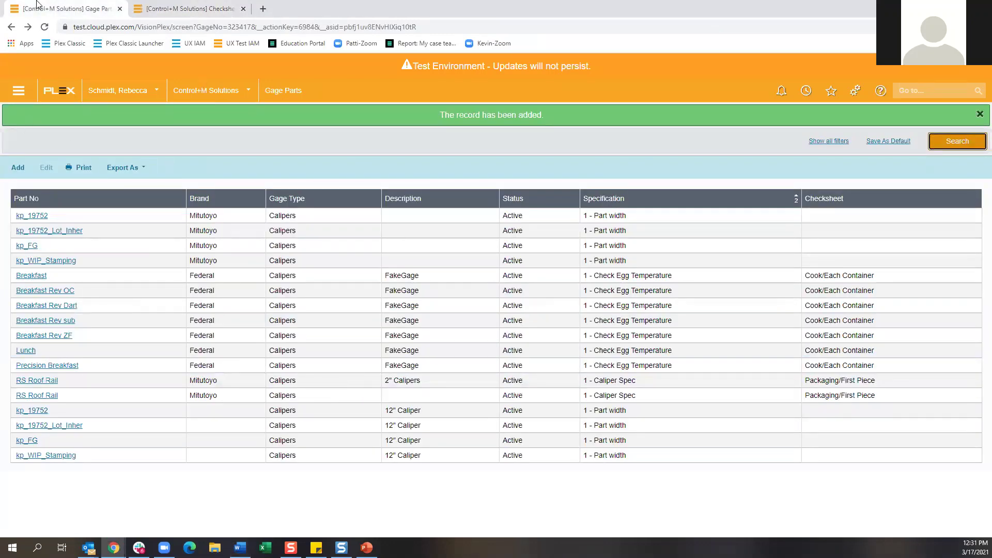
click(11, 27)
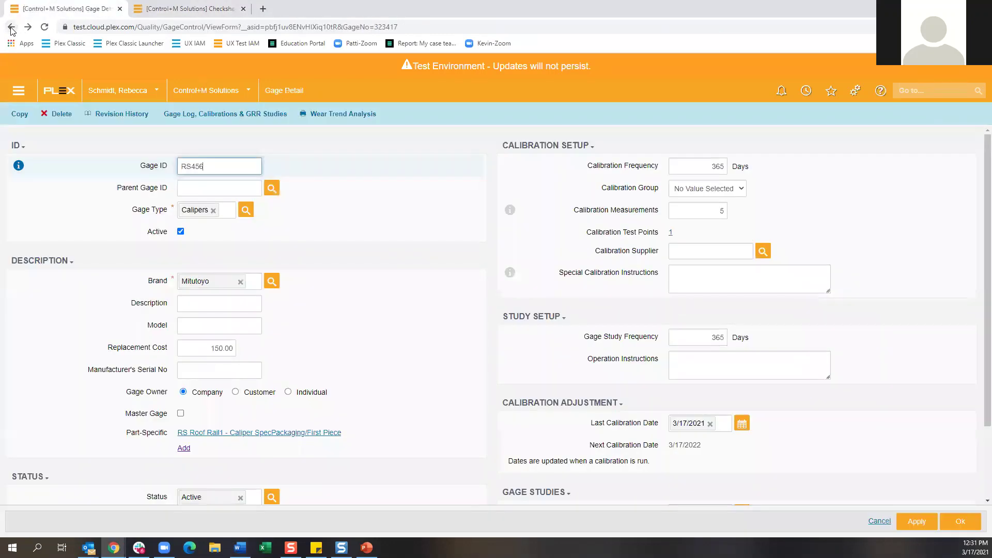
click(11, 27)
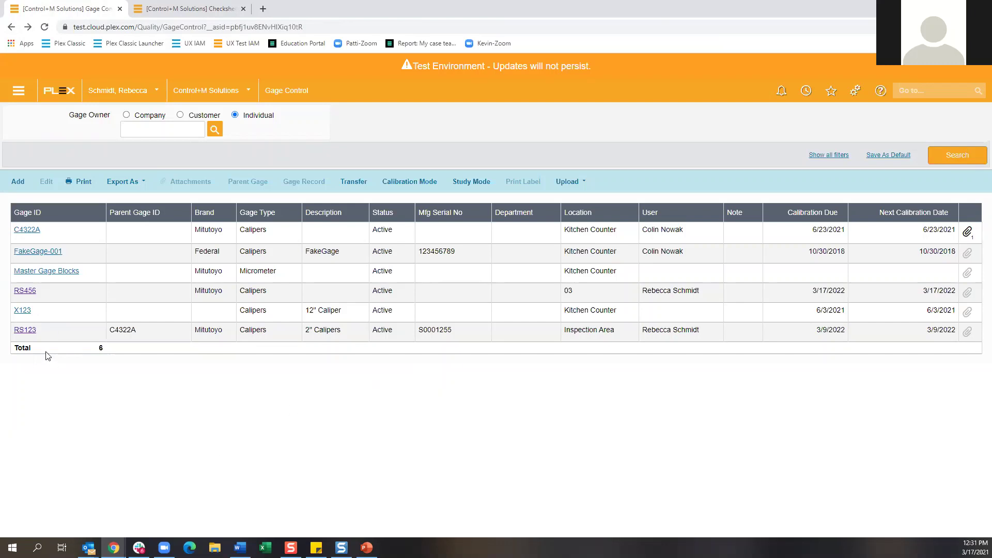
click(26, 331)
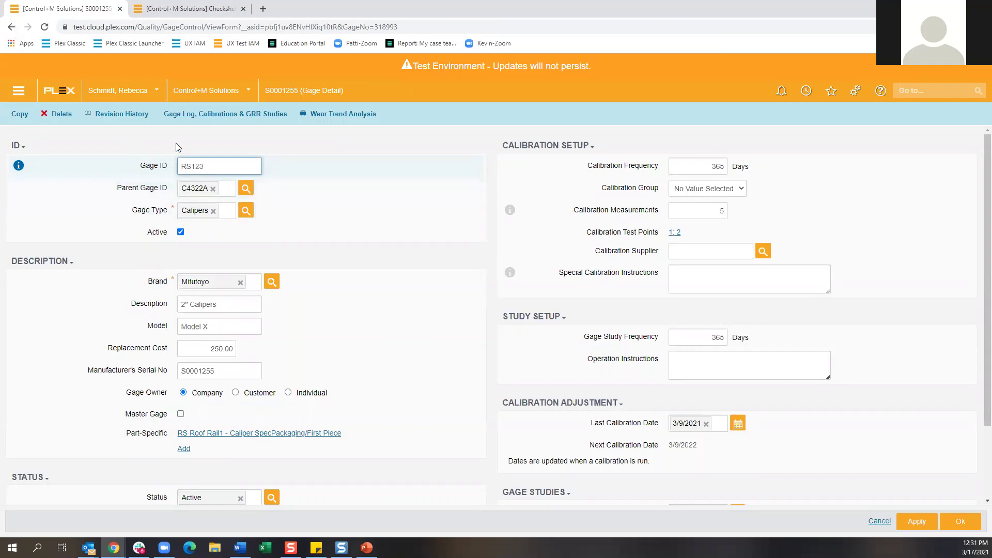
click(11, 27)
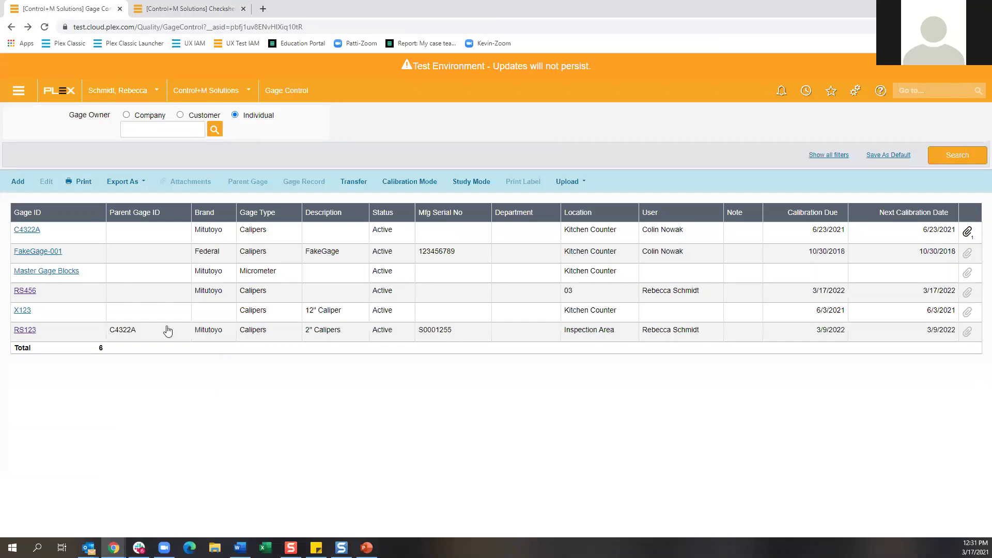
Step: View the parent gage of RS123 and return to the gage list
click(61, 339)
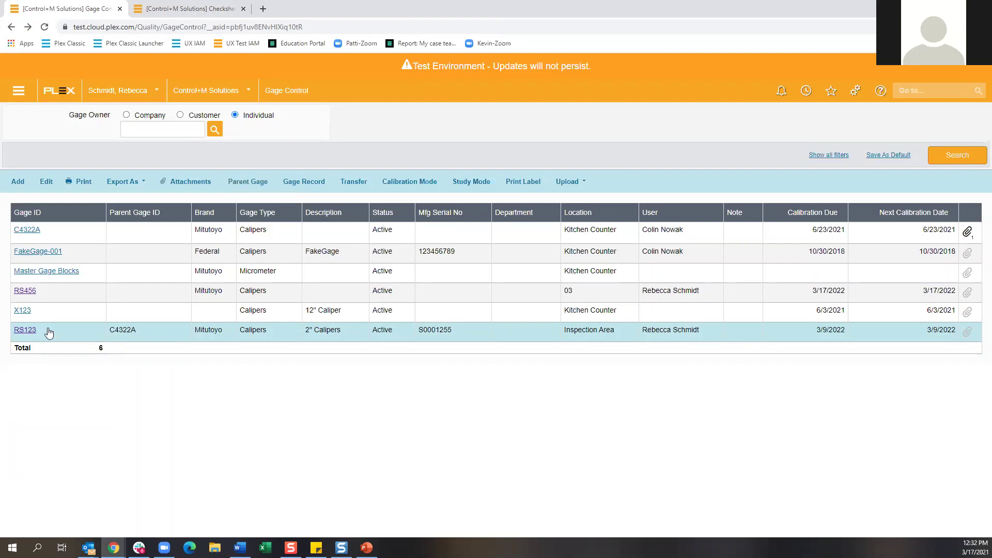
click(249, 184)
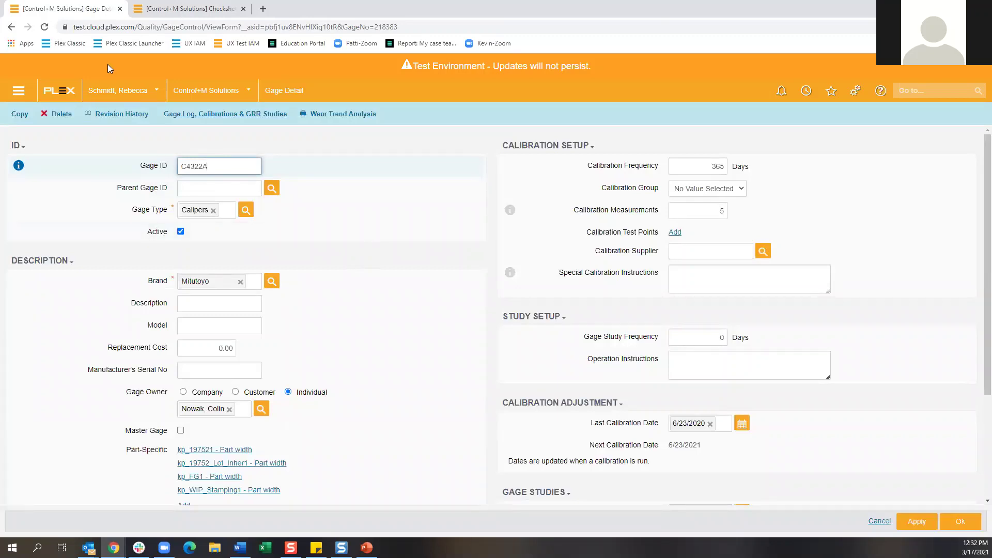
click(46, 91)
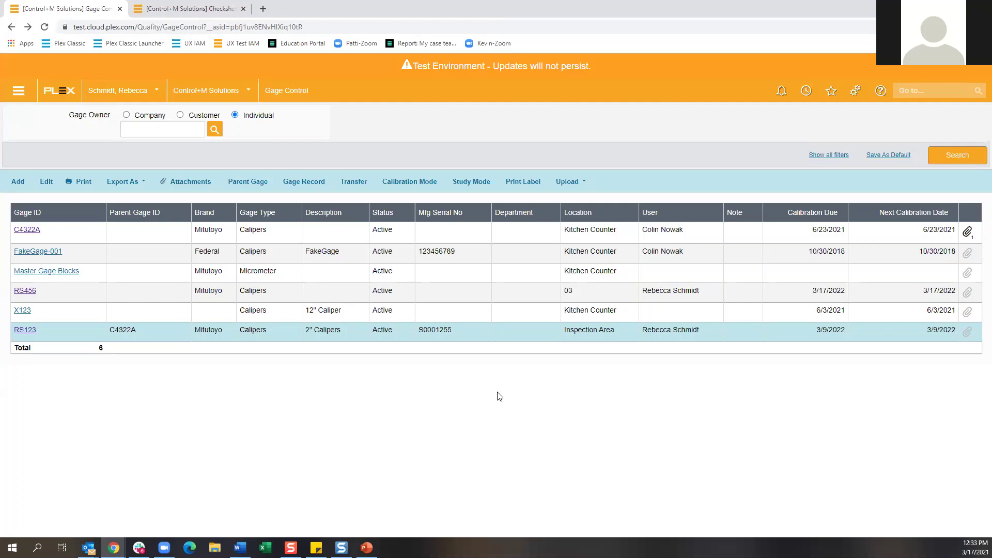
Step: Open the details of gage RS456, highlight its Master Gage option and return to the gage list
click(239, 548)
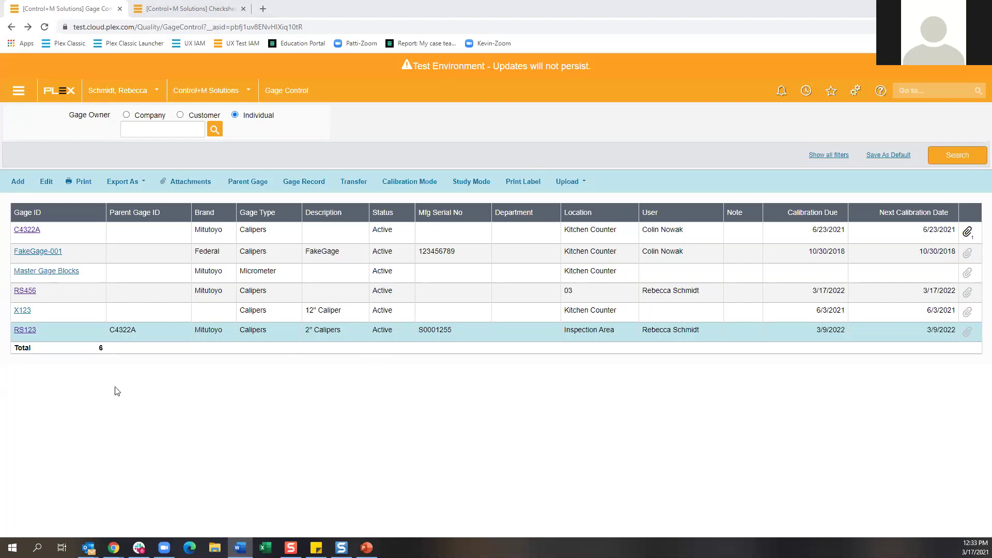
click(26, 292)
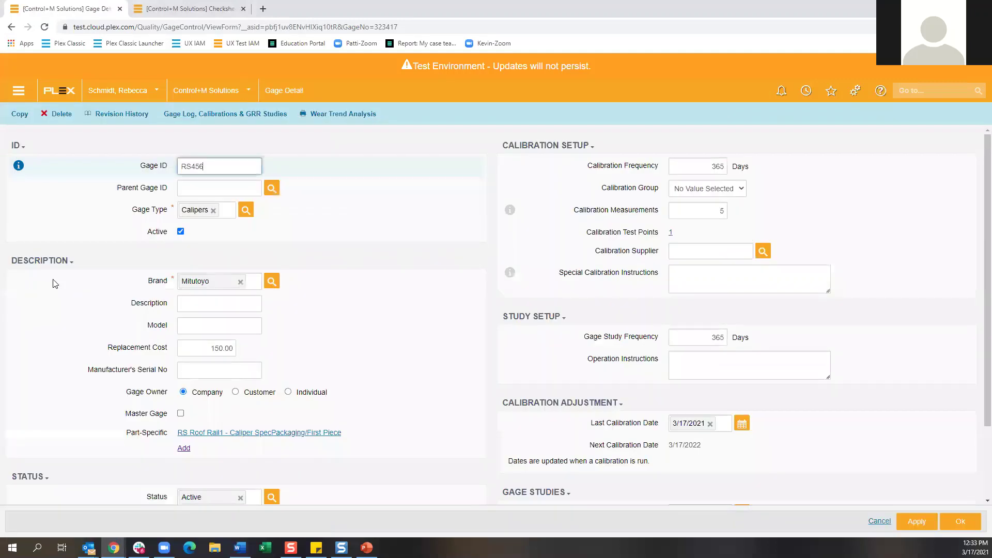
click(138, 419)
drag(126, 416, 167, 416)
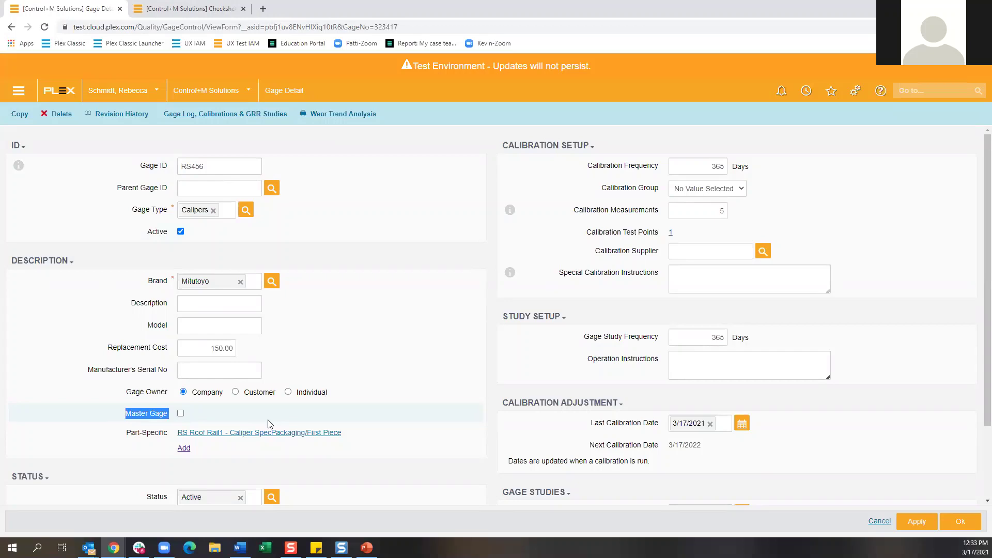
click(11, 27)
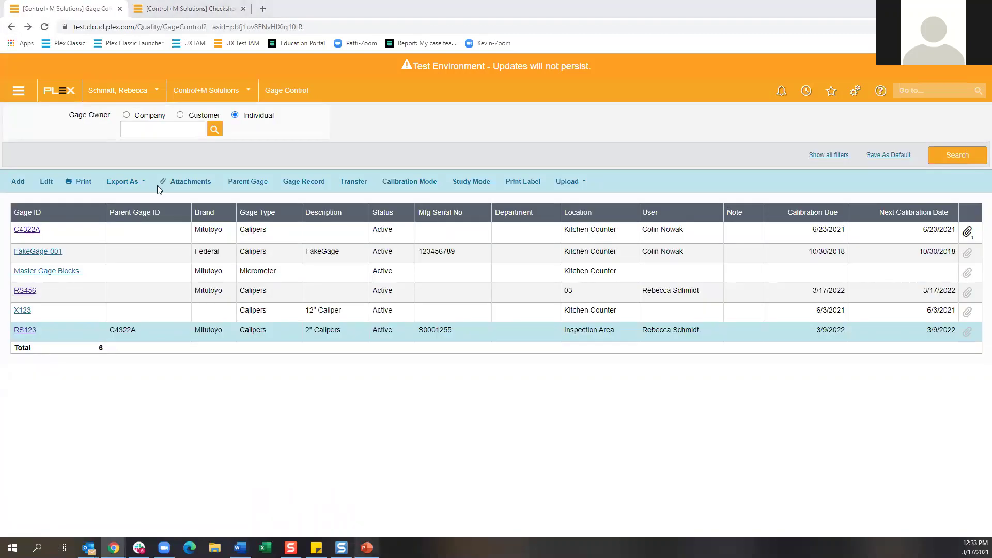
Step: Switch to PowerPoint, present the New Functions in UX! slide and end the slide show
click(367, 548)
click(70, 504)
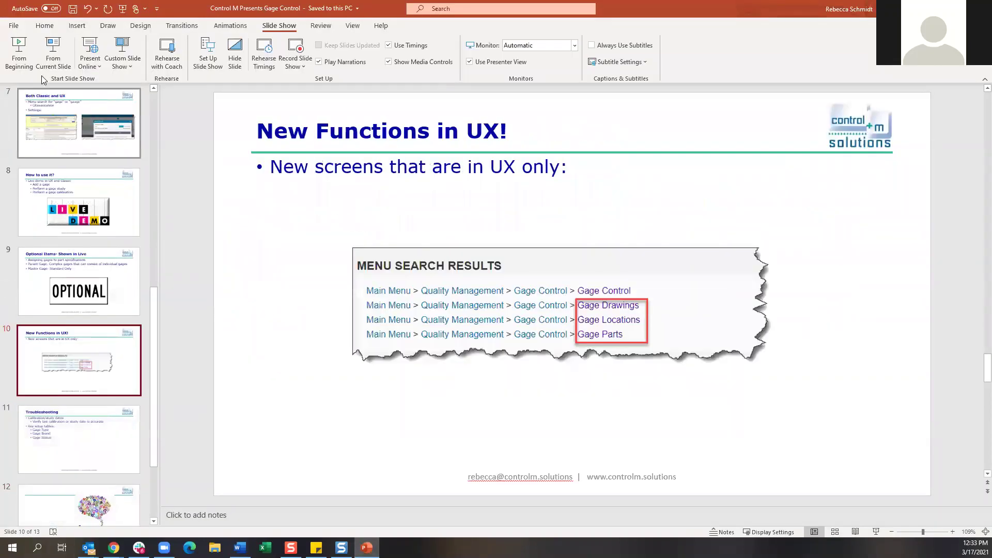
click(54, 54)
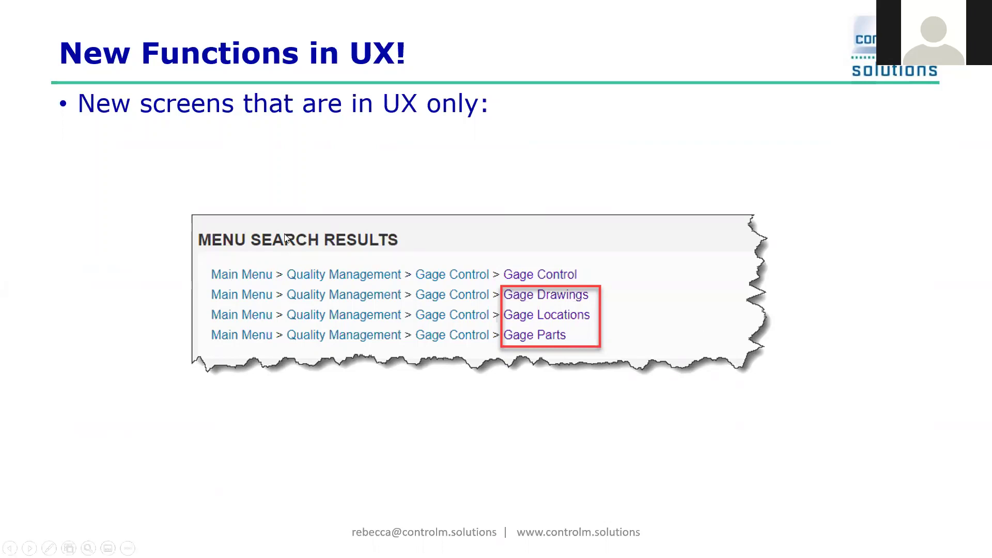
right_click(191, 192)
click(243, 422)
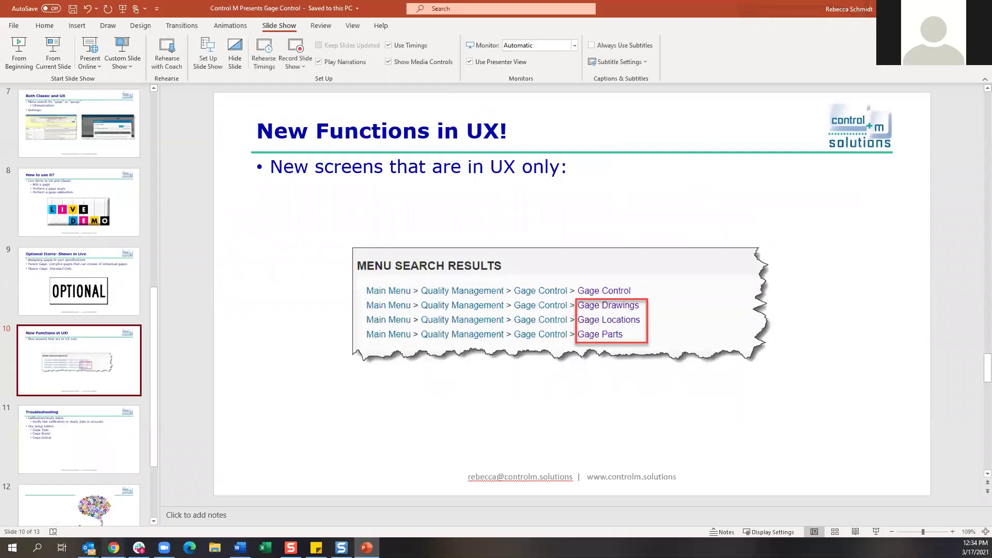
Step: Switch back to Plex in Chrome, list the active gage drawings and view the details of drawing RS Roof Rail 1
mouse_move(114, 548)
click(149, 503)
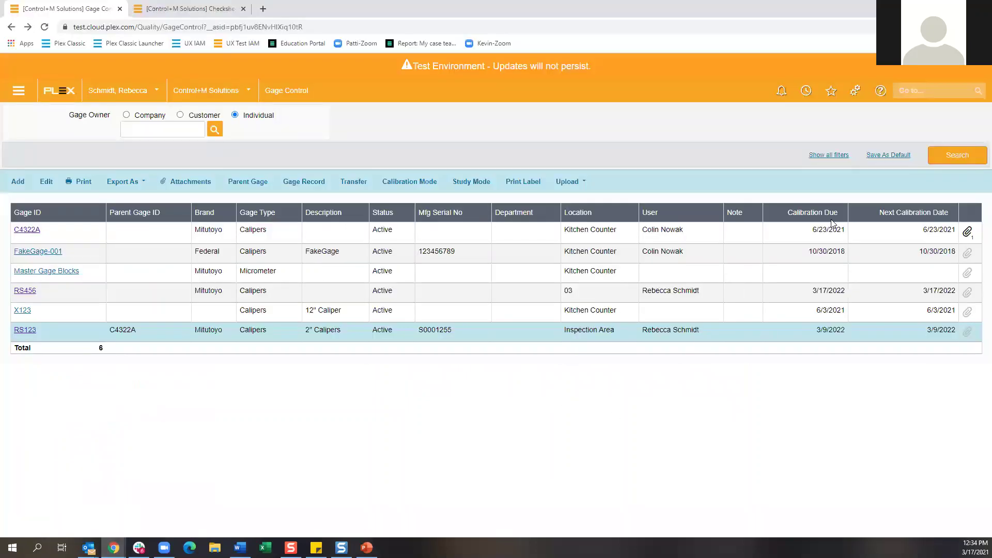
click(915, 90)
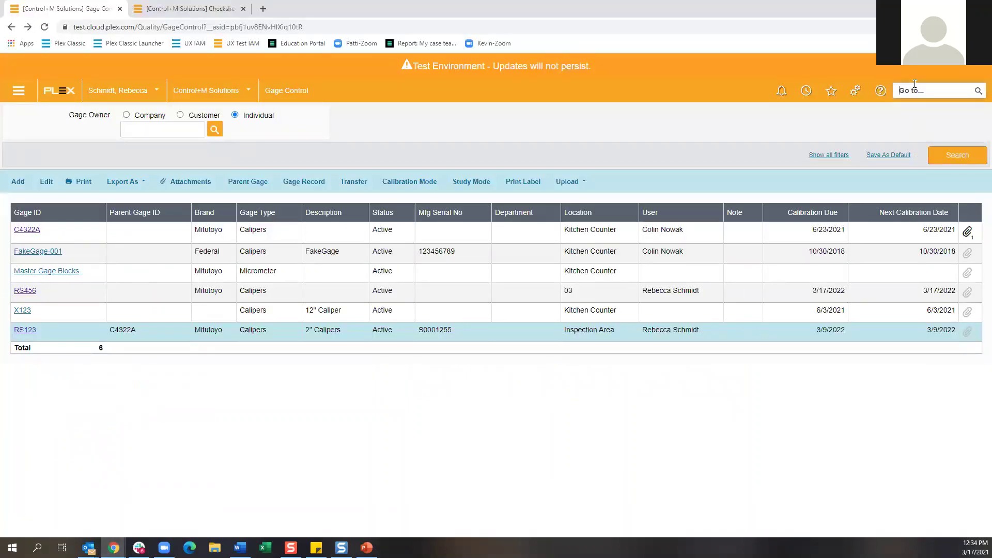
text(gage drawin)
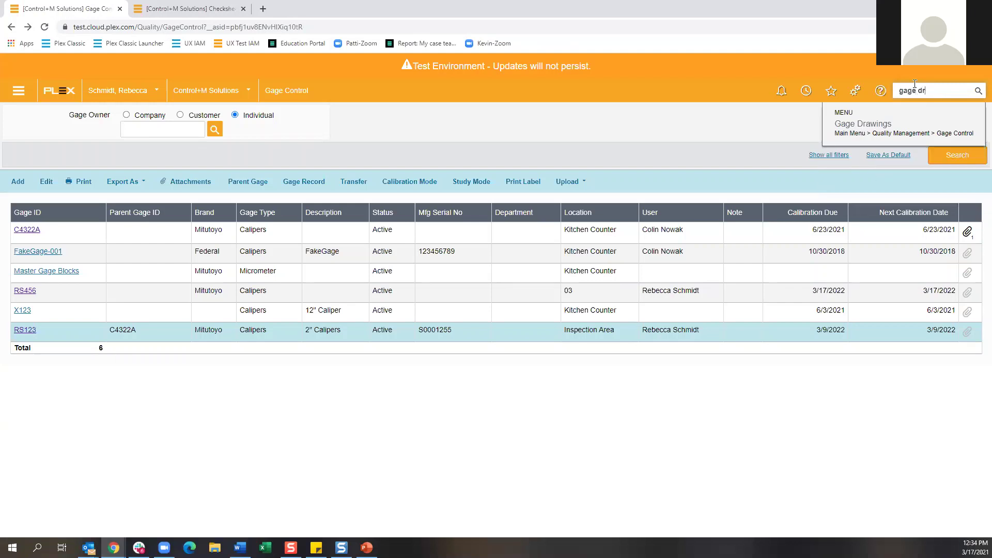
click(878, 125)
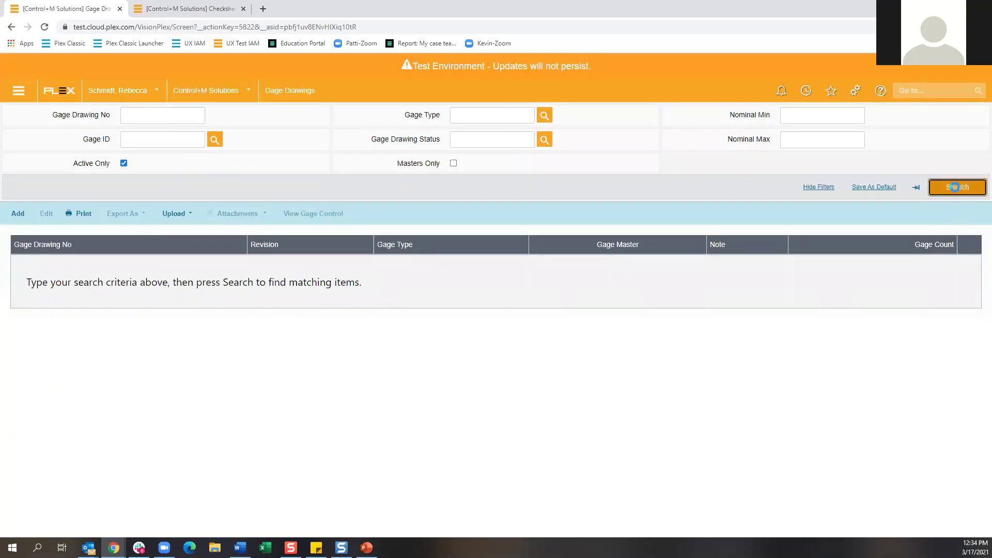
click(954, 187)
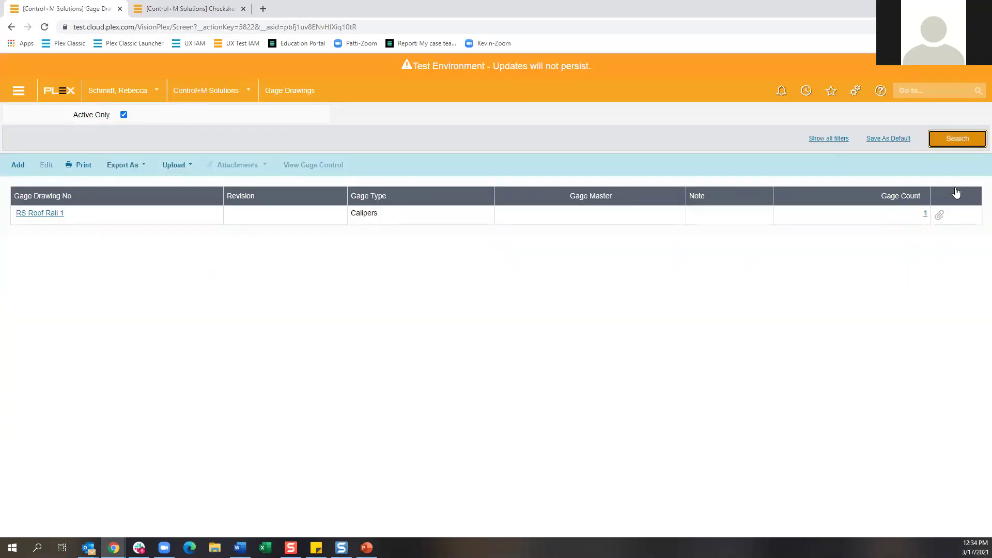
click(41, 217)
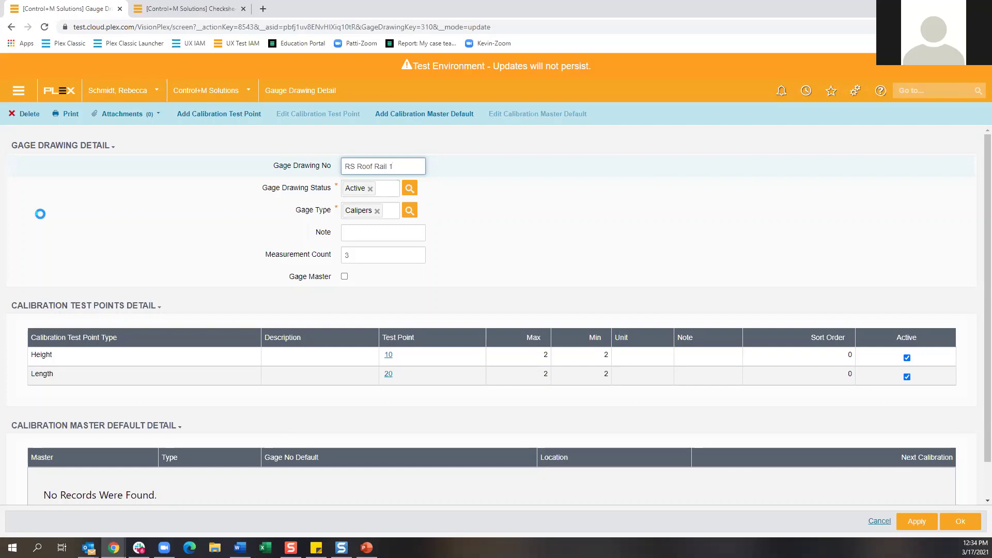
key(alt+Tab)
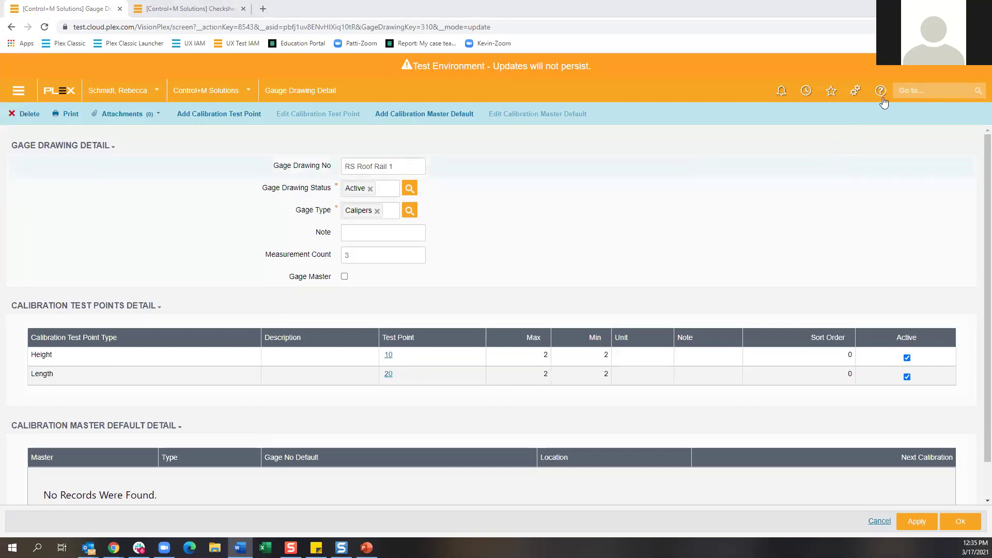
Step: Open the Gage Locations screen and list all gages without filter criteria
click(905, 91)
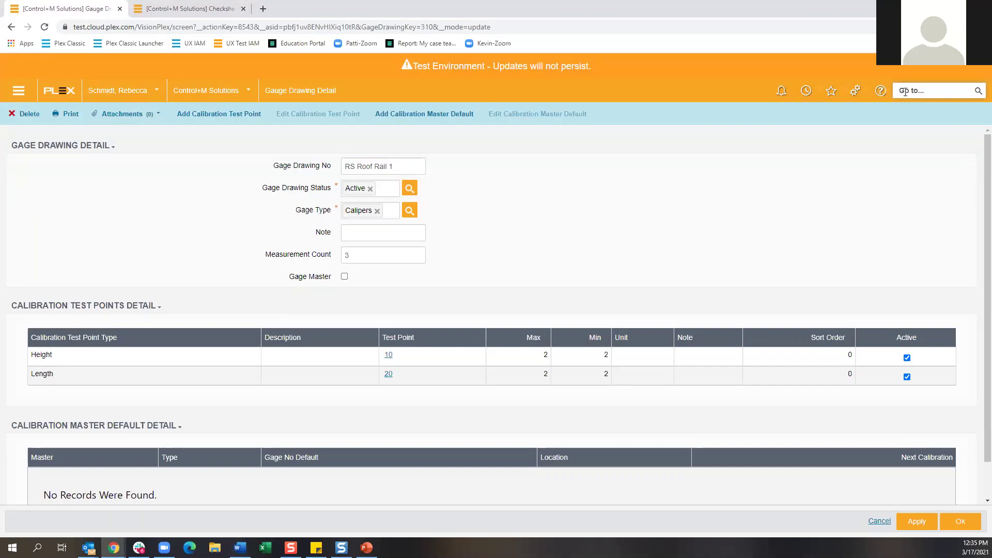
text(gage loc)
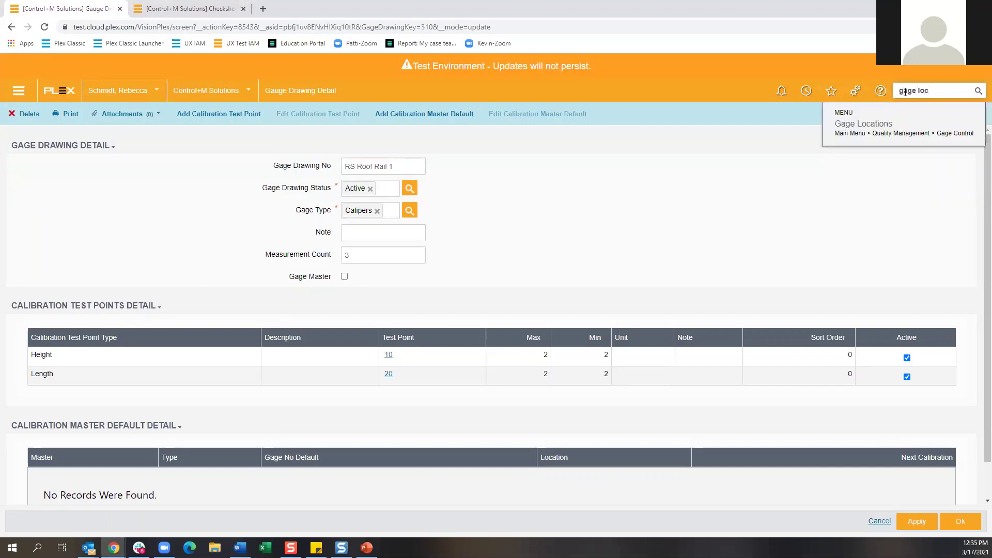
click(880, 124)
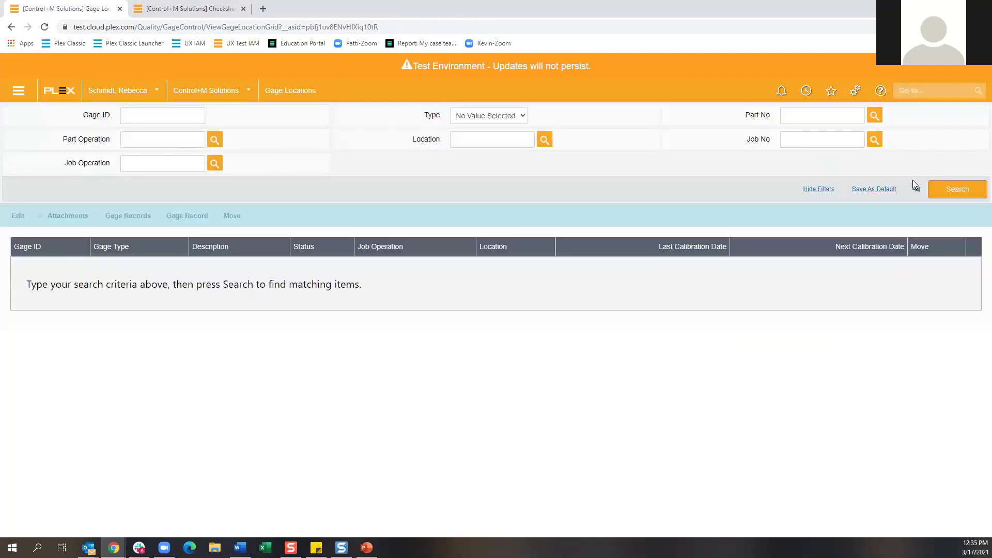
click(943, 195)
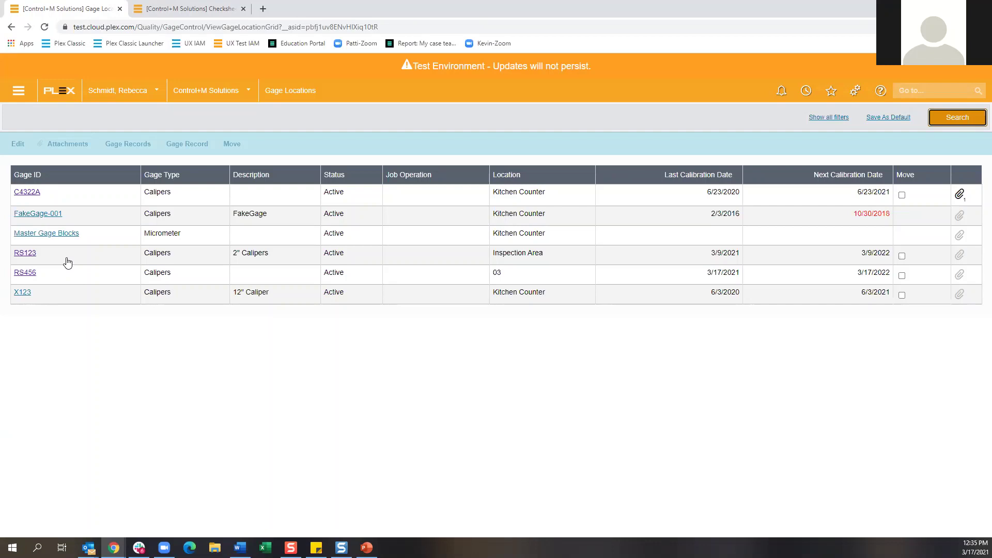
Step: Move gage RS123 to the Shipping location and highlight its new location in the list
click(44, 260)
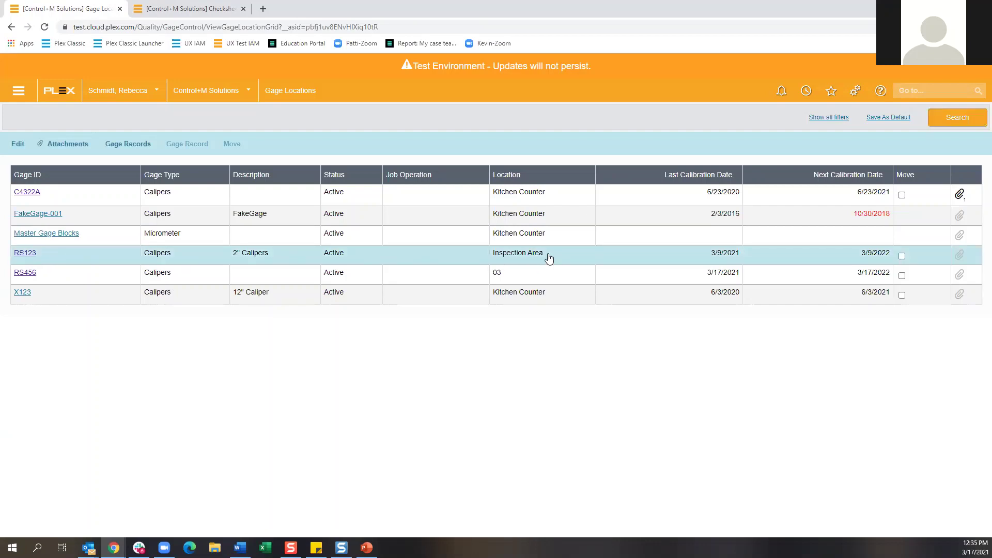
drag(506, 258, 492, 262)
click(519, 264)
click(901, 256)
click(232, 146)
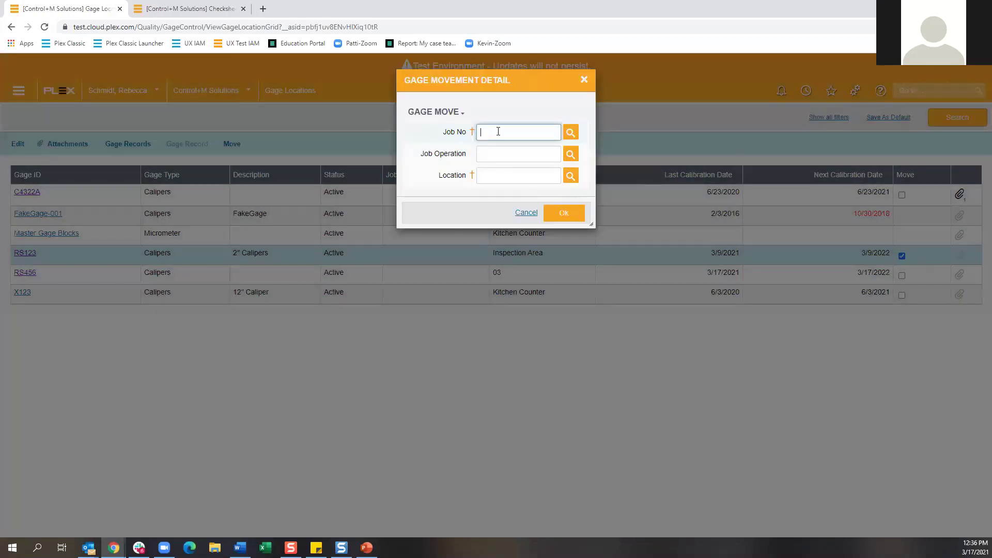
click(503, 178)
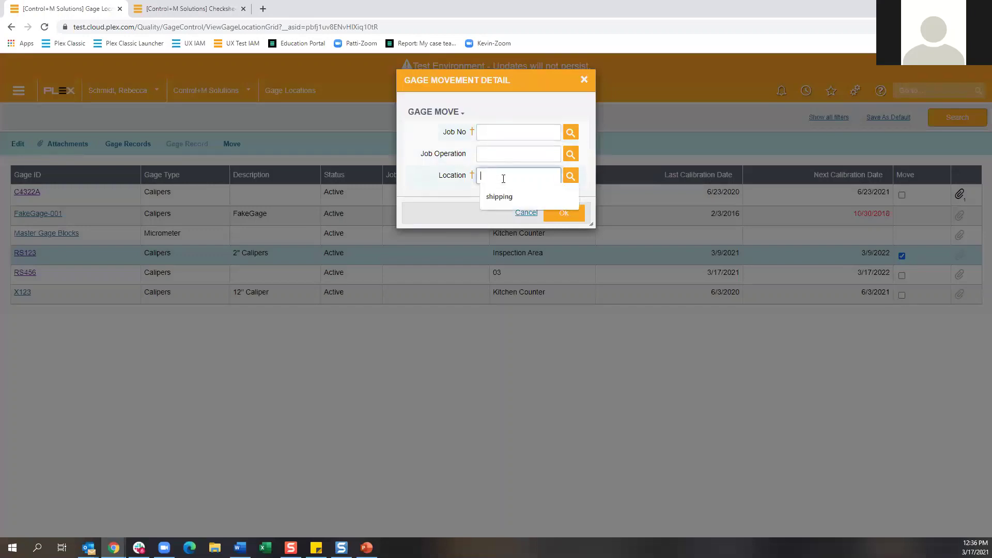
click(497, 195)
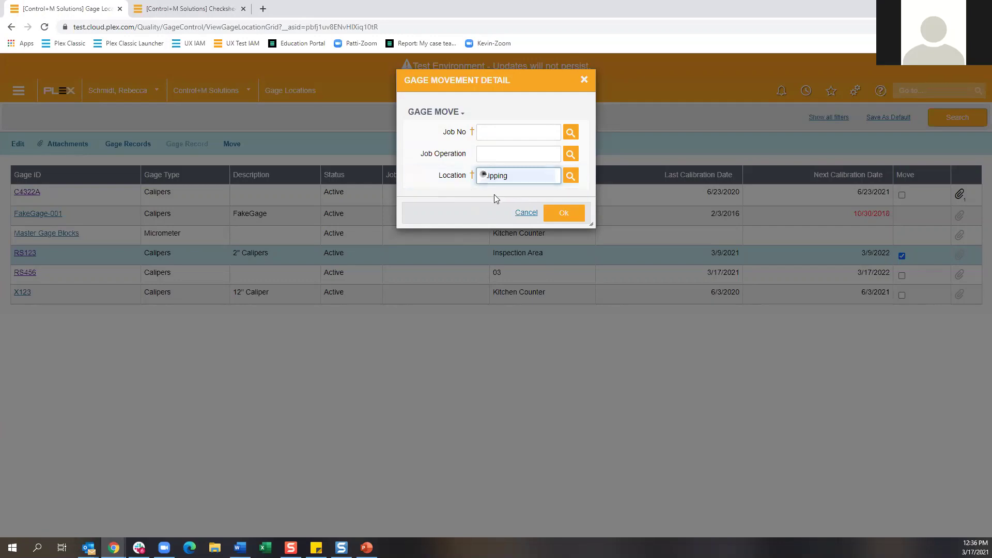
click(569, 213)
click(350, 216)
click(564, 214)
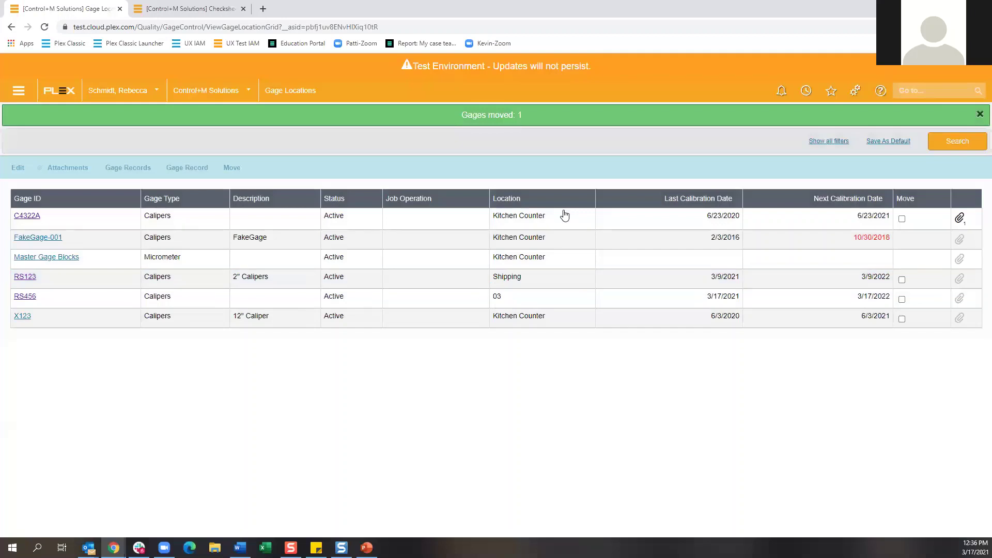
drag(523, 283, 493, 283)
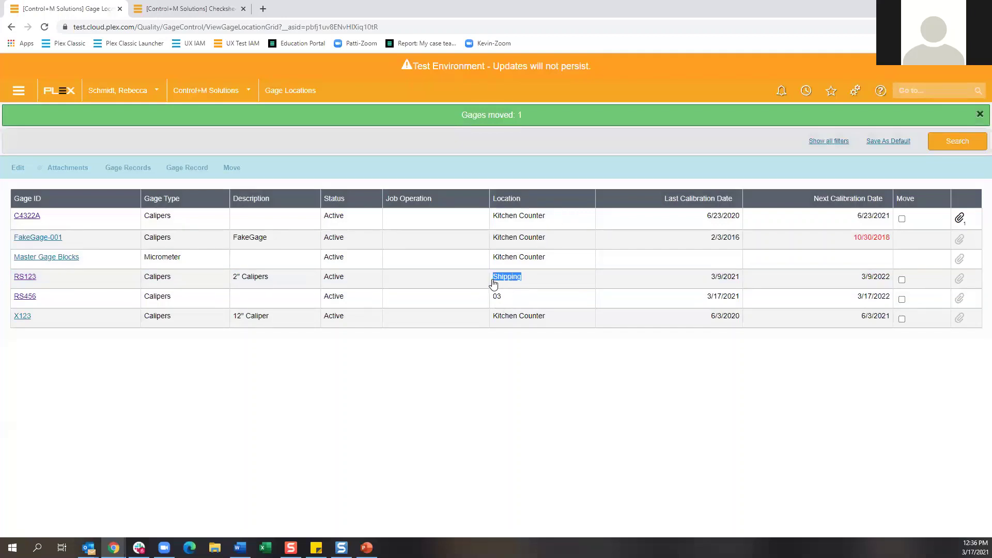
click(495, 366)
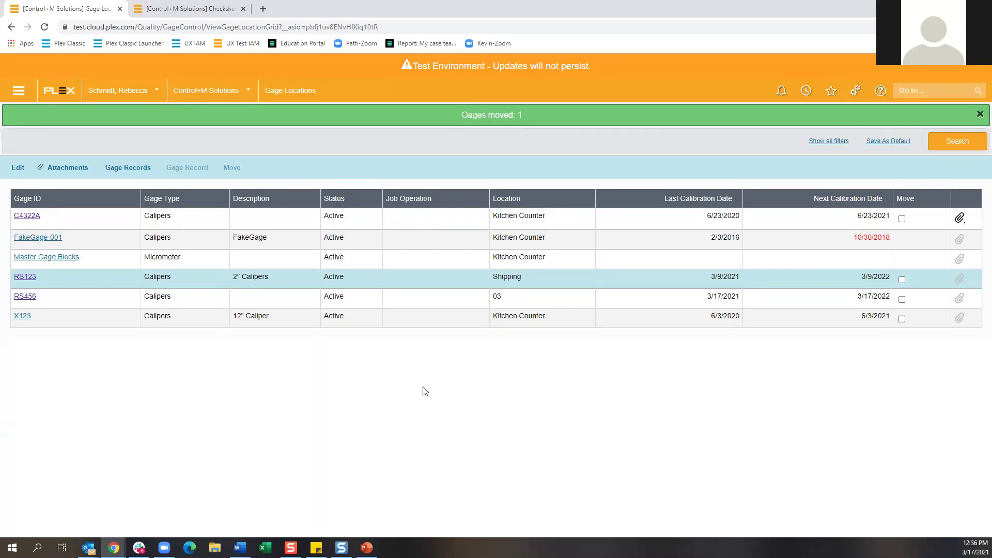
Step: Open the Gage Parts screen, list all gage and part links, and select the RS456 row
click(913, 89)
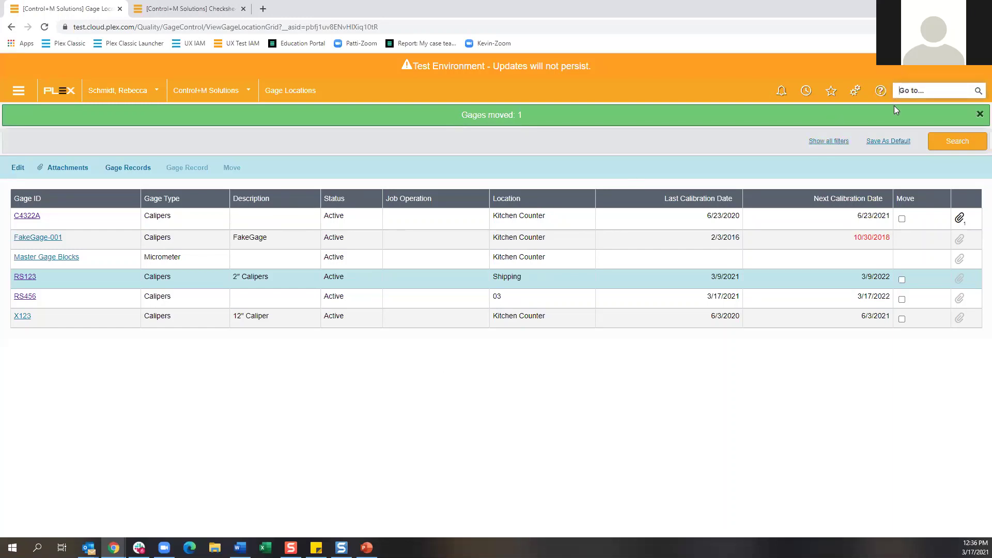
text(gage par)
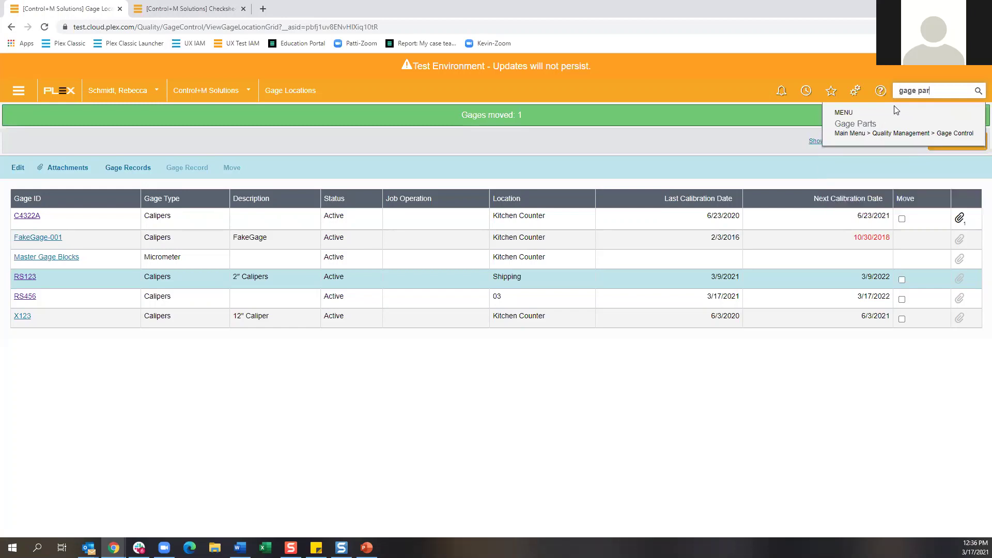
click(856, 124)
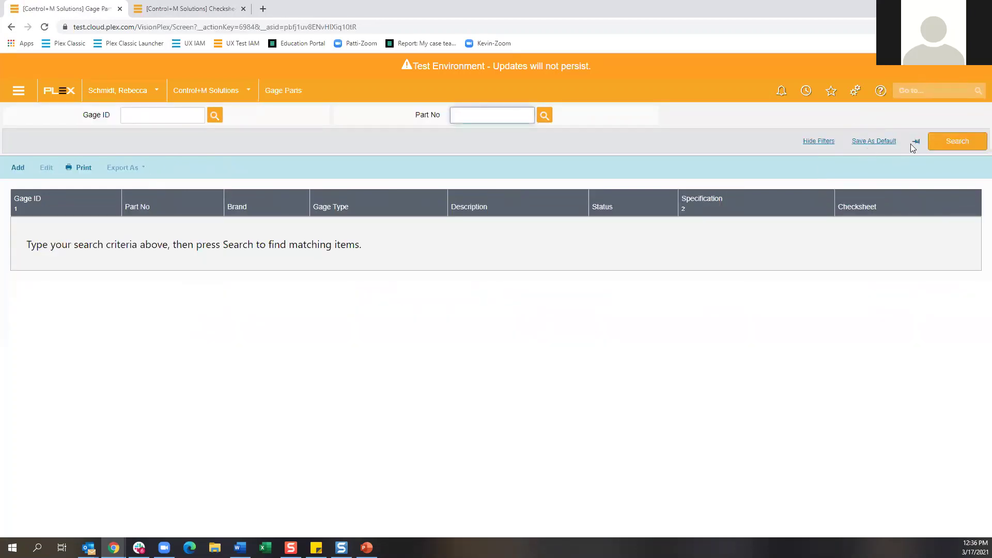
click(945, 140)
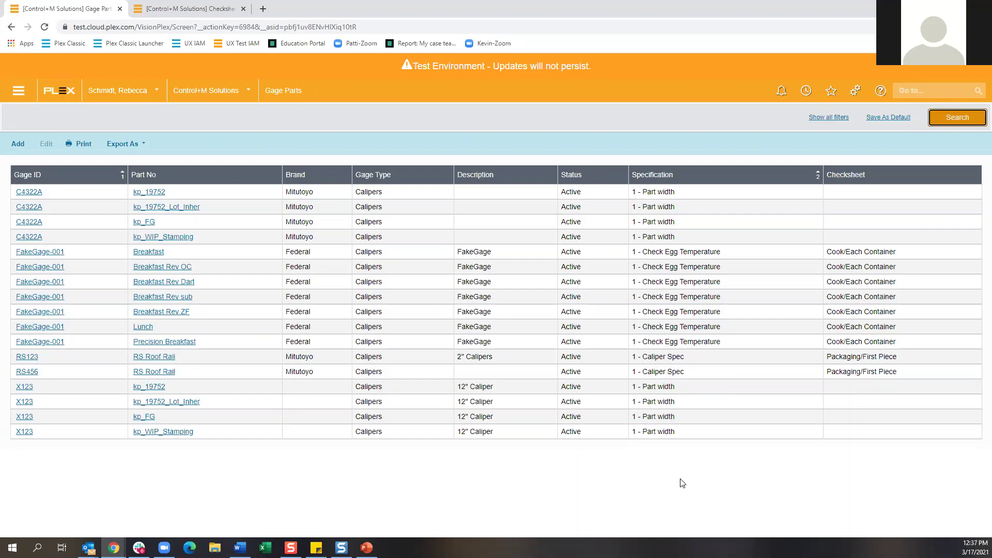
click(240, 548)
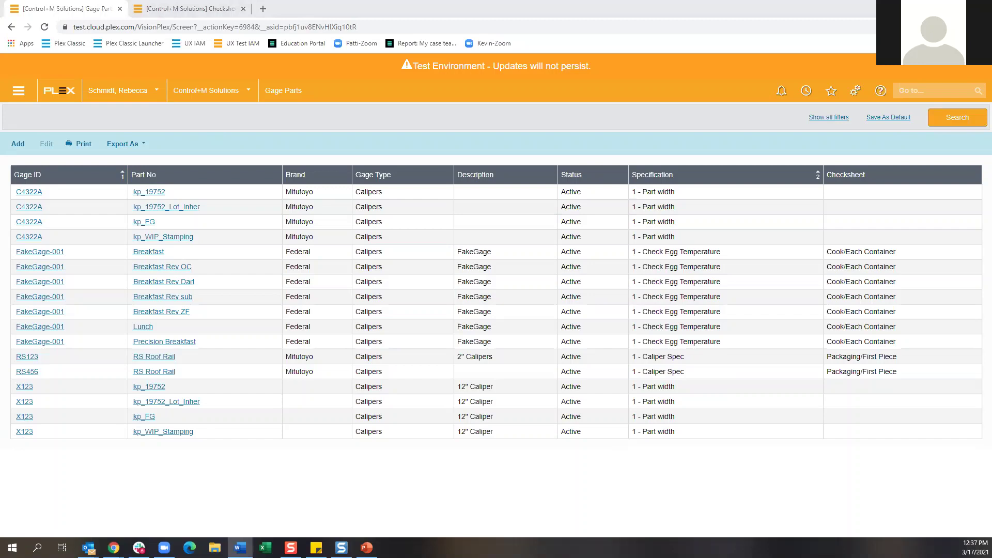
click(58, 374)
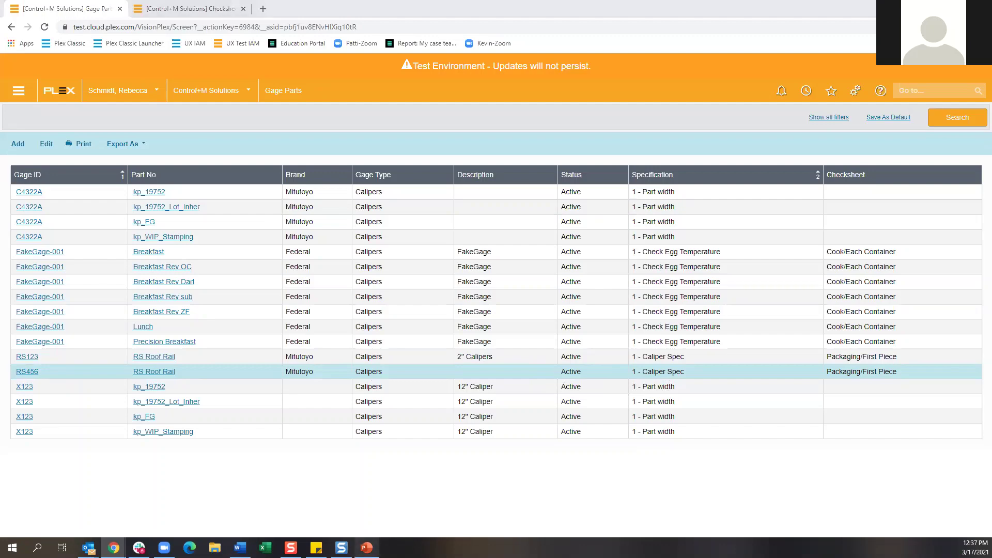
Step: Switch to PowerPoint, start the slide show at New Functions in UX! and advance to the Troubleshooting slide
click(366, 548)
click(61, 61)
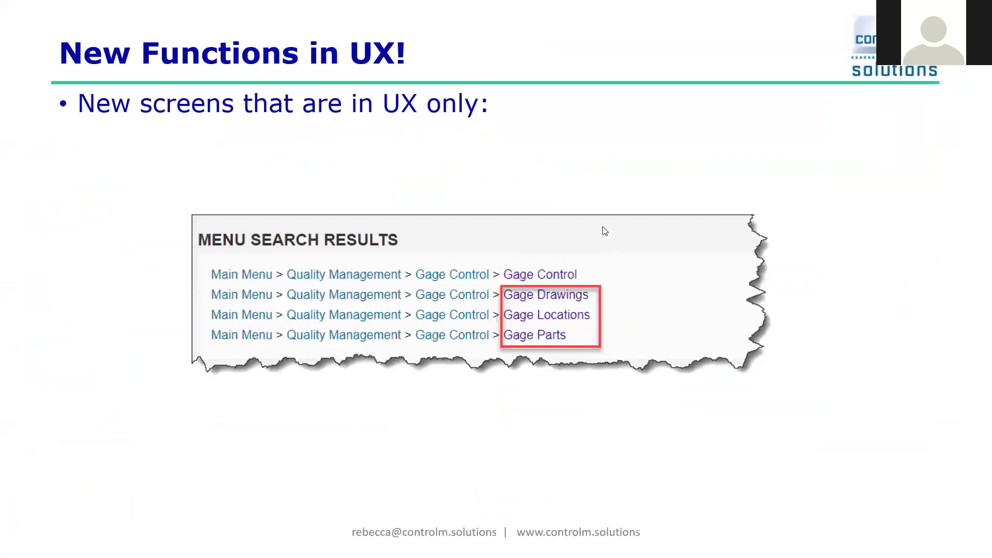
key(Right)
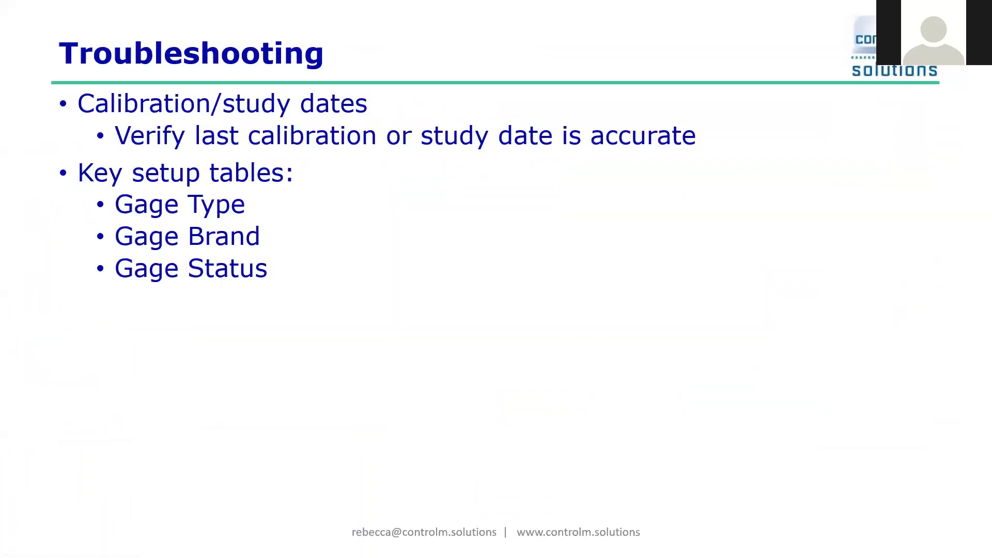